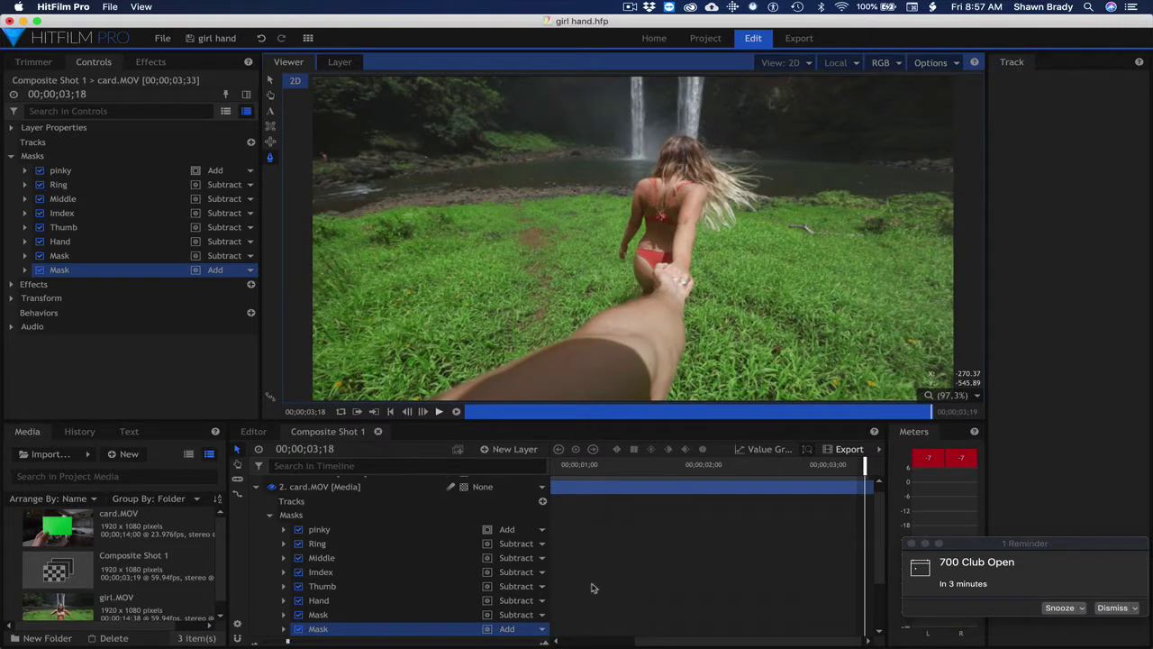
Step: Scrub through the finished composite from 00;00;01;00 to preview the hand-through-card effect
{"action": "left_click", "coordinate": [607, 411]}
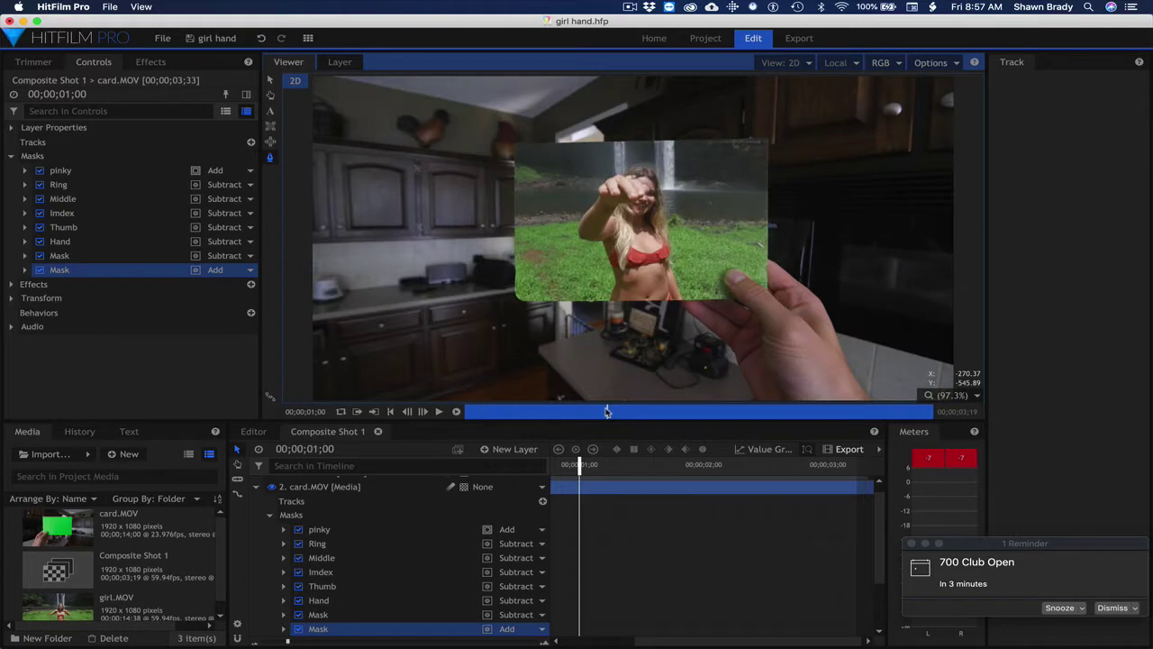
{"action": "left_click_drag", "start_coordinate": [608, 411], "coordinate": [773, 412]}
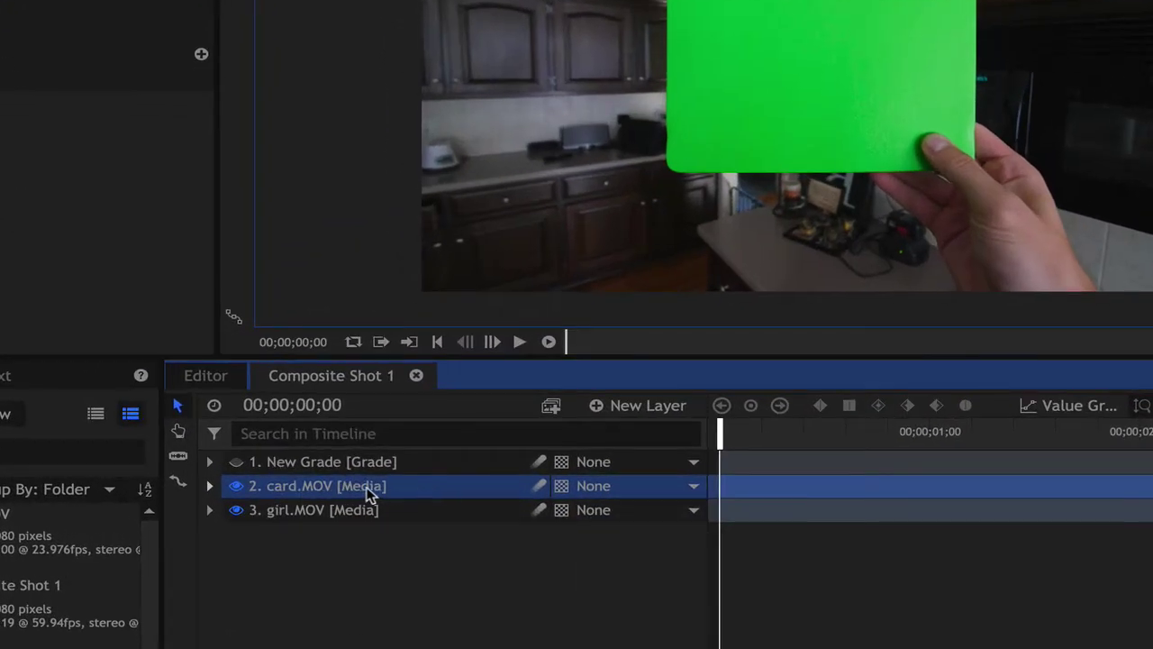
Step: View the girl.MOV clip on its own by temporarily hiding the card.MOV layer, and restore that layer's visibility
{"action": "left_click", "coordinate": [291, 518]}
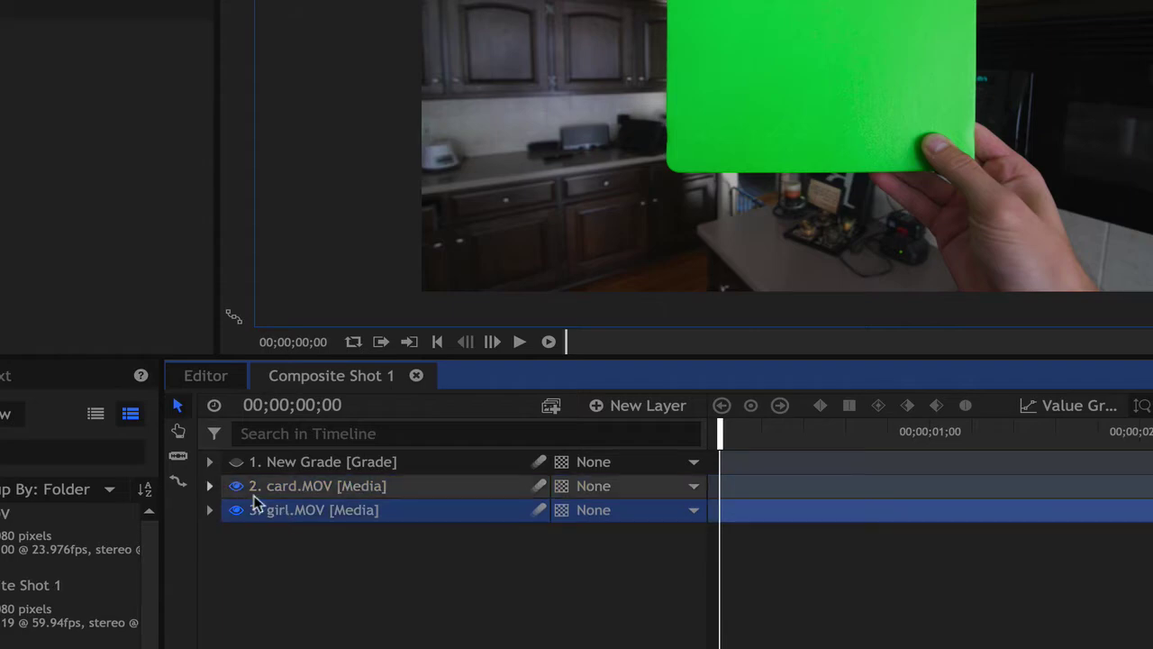
{"action": "left_click", "coordinate": [235, 487]}
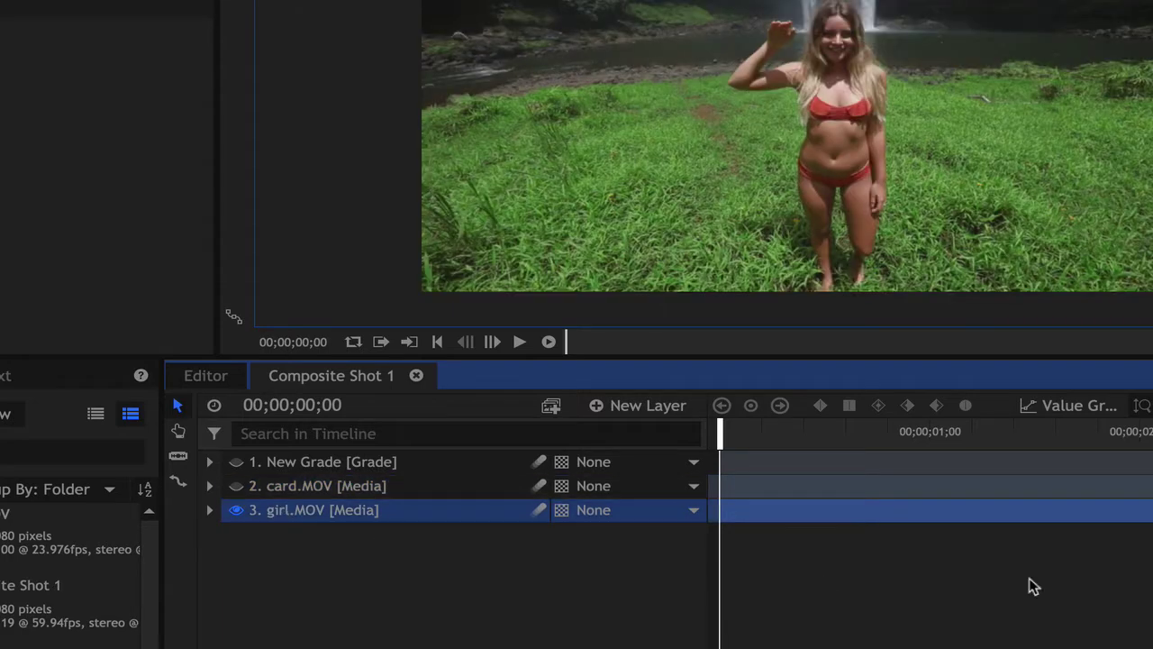
{"action": "left_click_drag", "start_coordinate": [758, 431], "coordinate": [718, 432]}
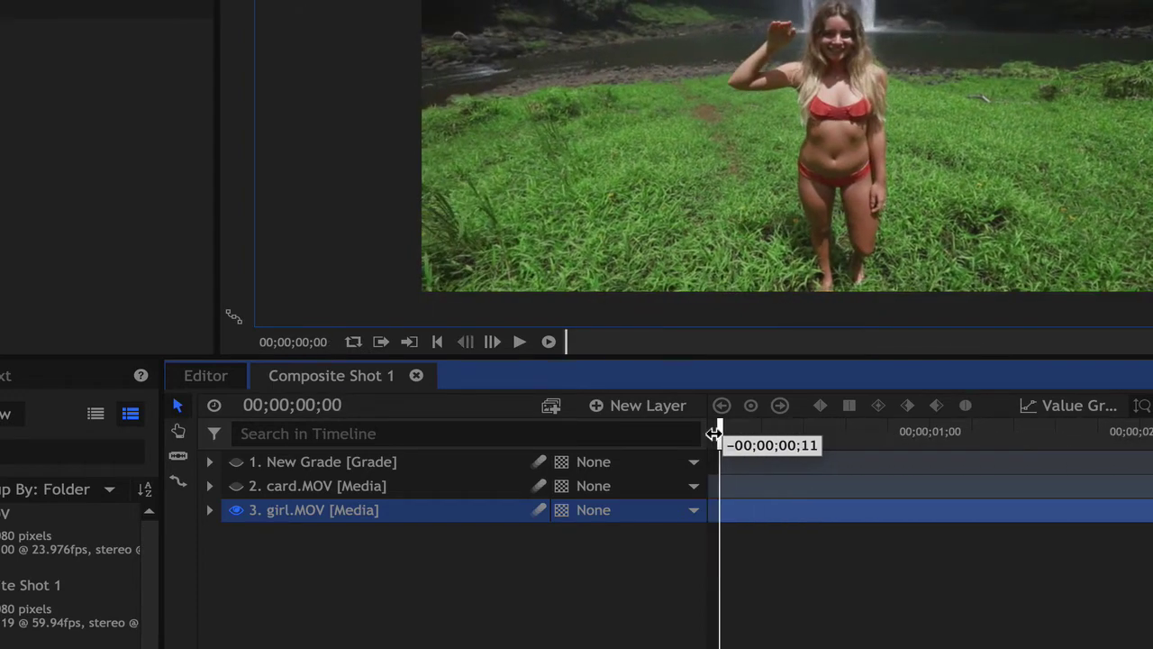
{"action": "left_click", "coordinate": [237, 487]}
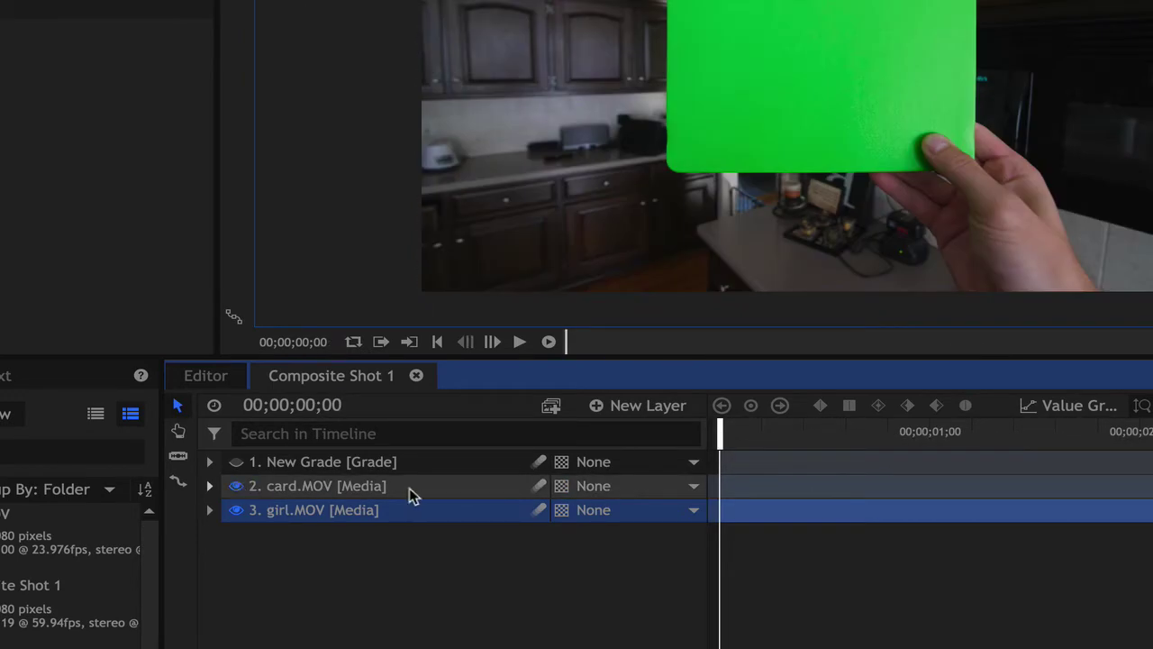
Step: Enable the Chroma Key effect on the card.MOV layer to key out the green card
{"action": "left_click", "coordinate": [288, 488]}
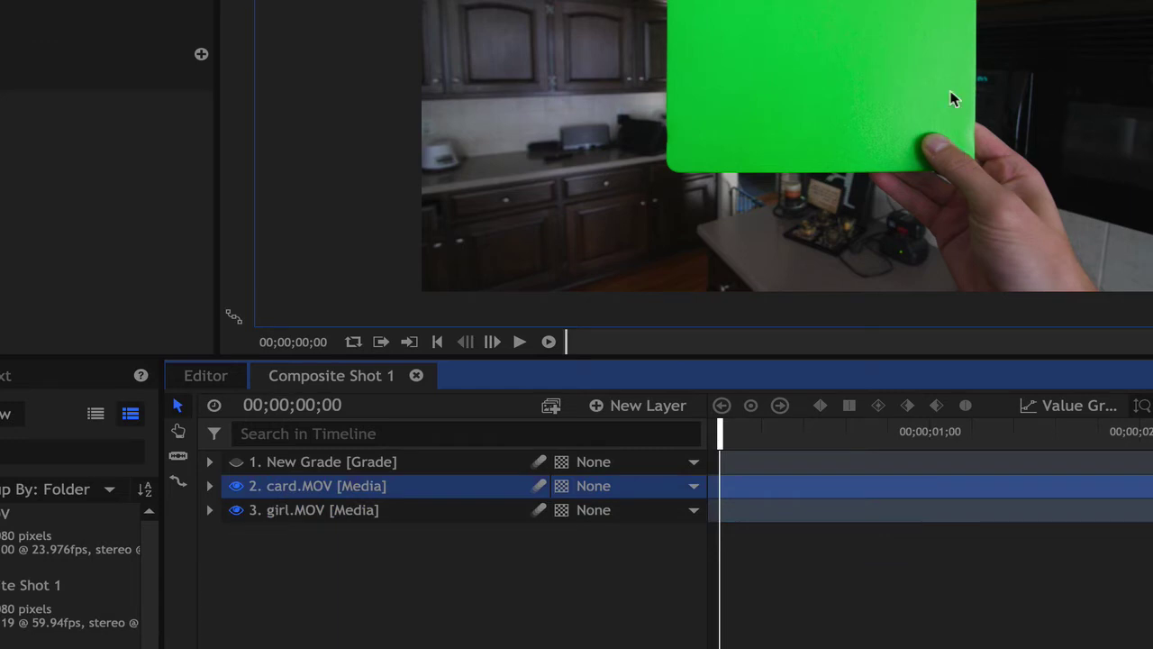
{"action": "left_click", "coordinate": [210, 487]}
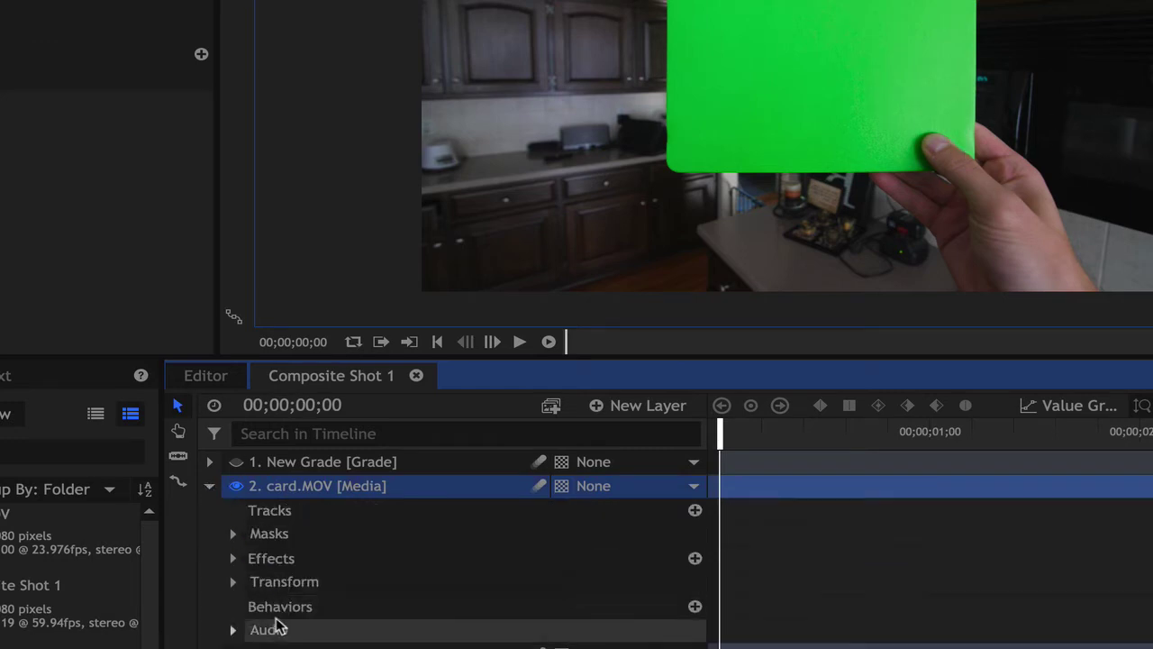
{"action": "left_click", "coordinate": [232, 558]}
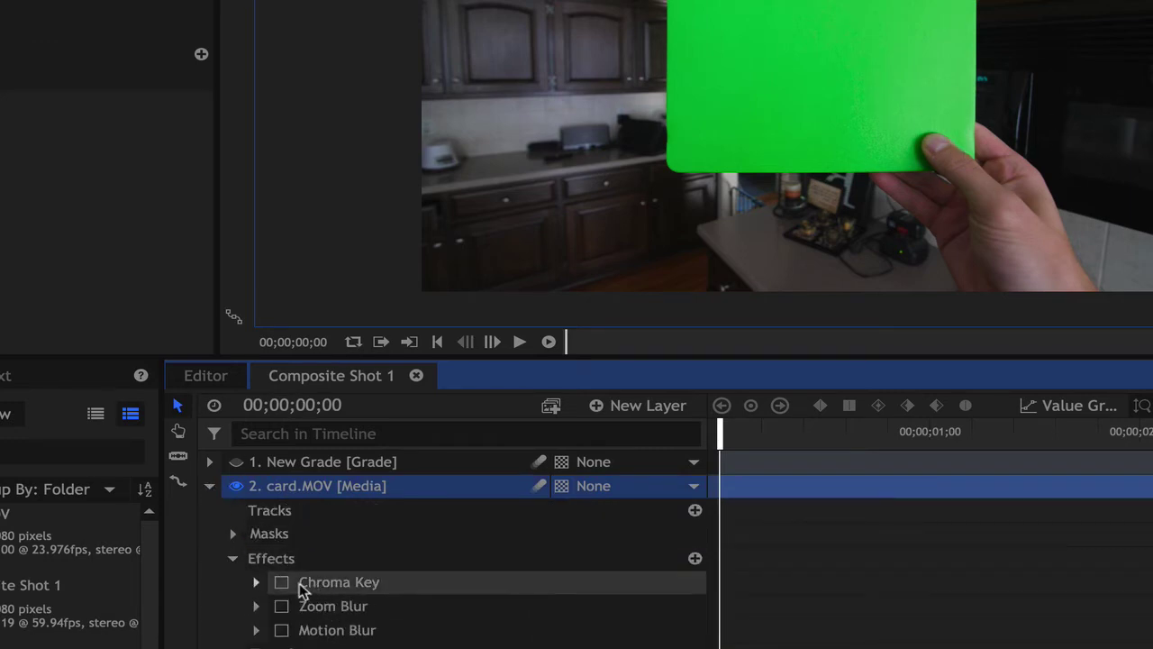
{"action": "left_click", "coordinate": [282, 583]}
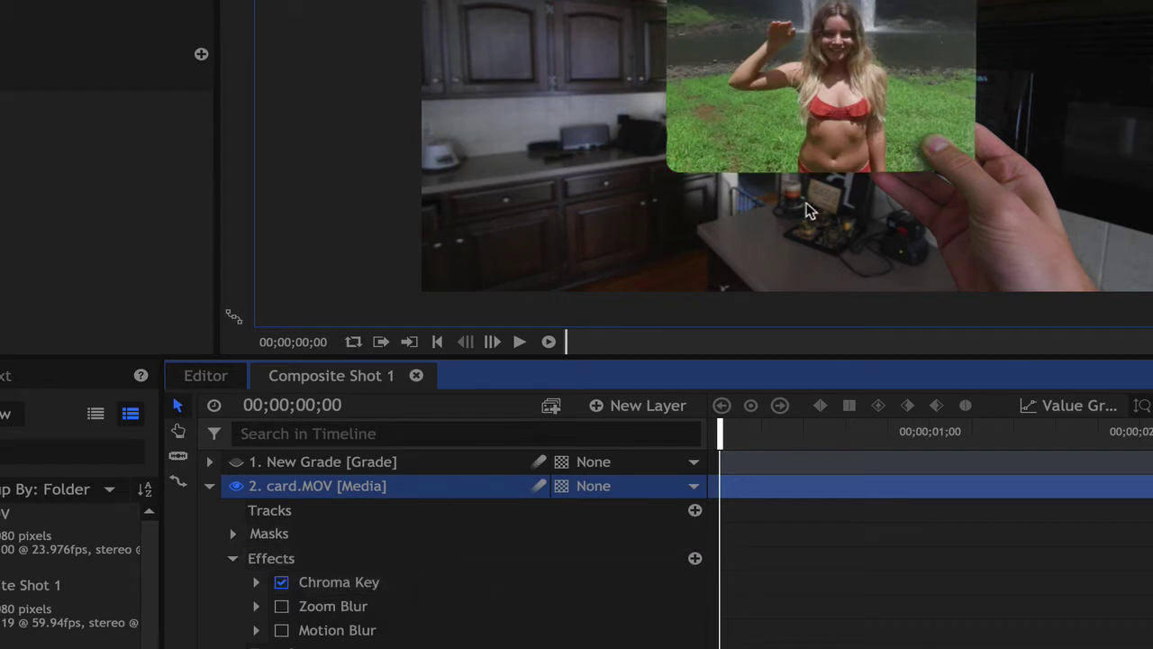
Step: Move the playhead to 00;00;01;15, where the fingers approach the lower edge of the card
{"action": "scroll", "coordinate": [808, 189], "scroll_direction": "up", "scroll_amount": 2}
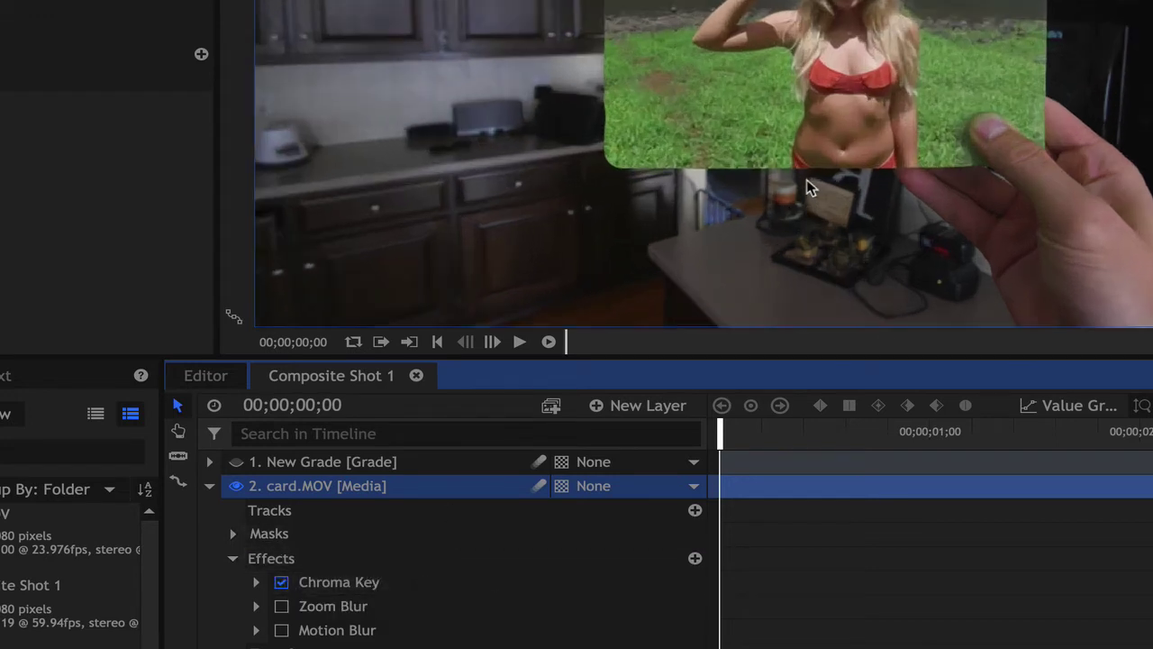
{"action": "left_click", "coordinate": [738, 431]}
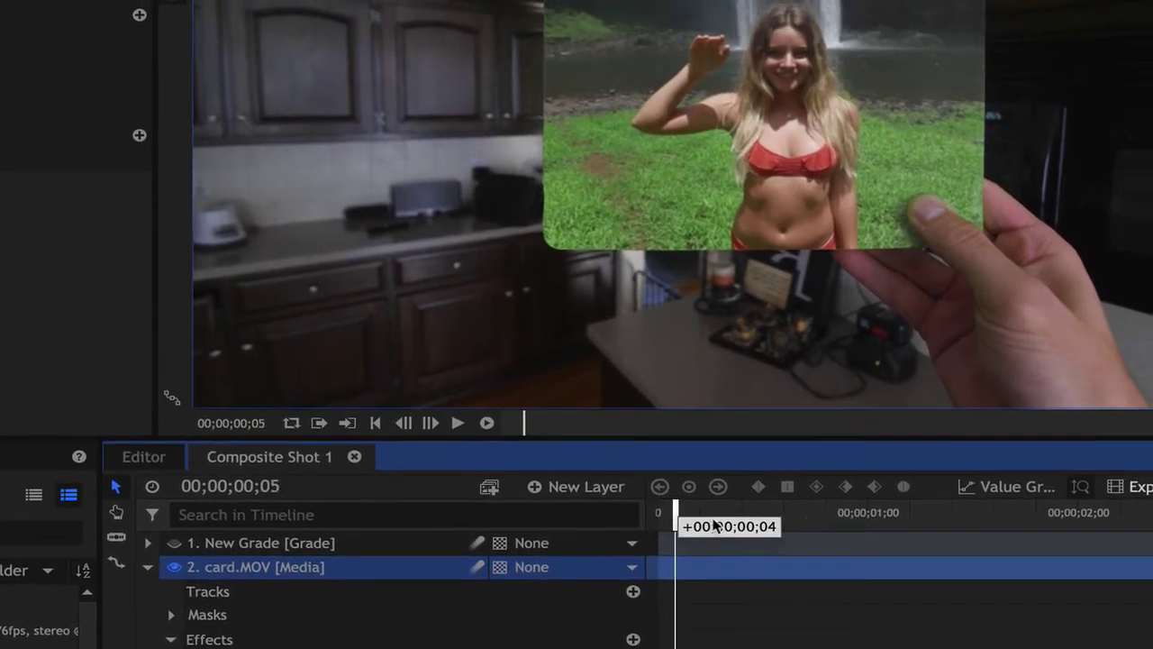
{"action": "left_click_drag", "start_coordinate": [714, 525], "coordinate": [913, 564]}
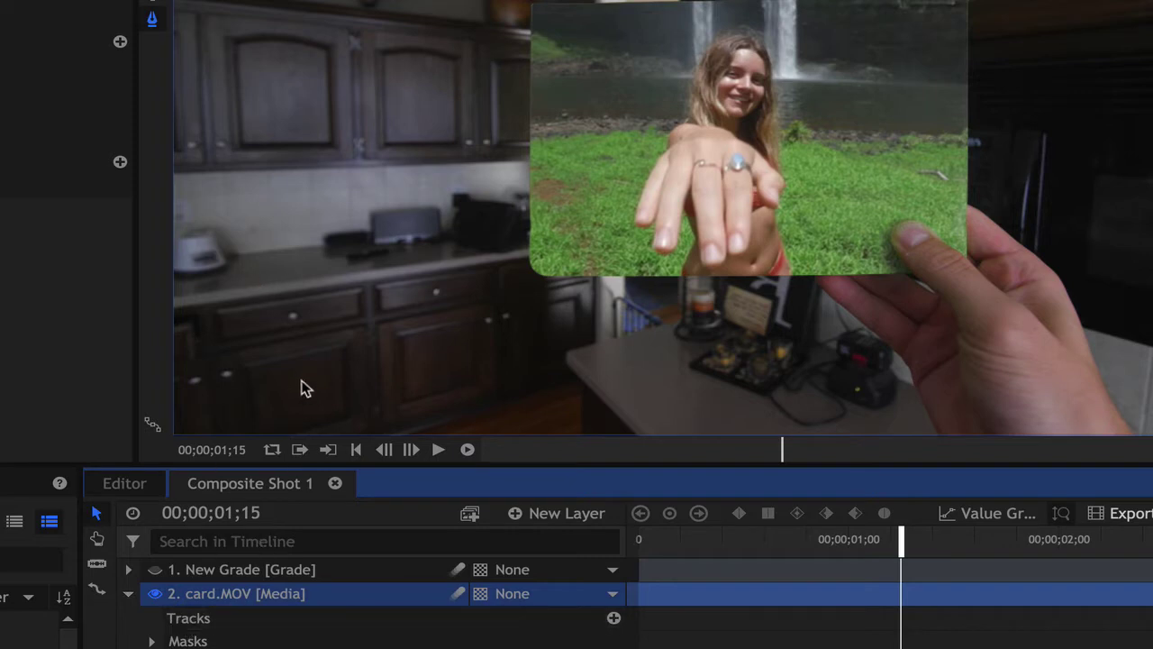
Step: Draw a closed freehand mask on card.MOV around the long finger beside the pinky, tracing both sides and the fingertip
{"action": "left_click", "coordinate": [153, 22]}
{"action": "scroll", "coordinate": [664, 207], "scroll_direction": "up", "scroll_amount": 4}
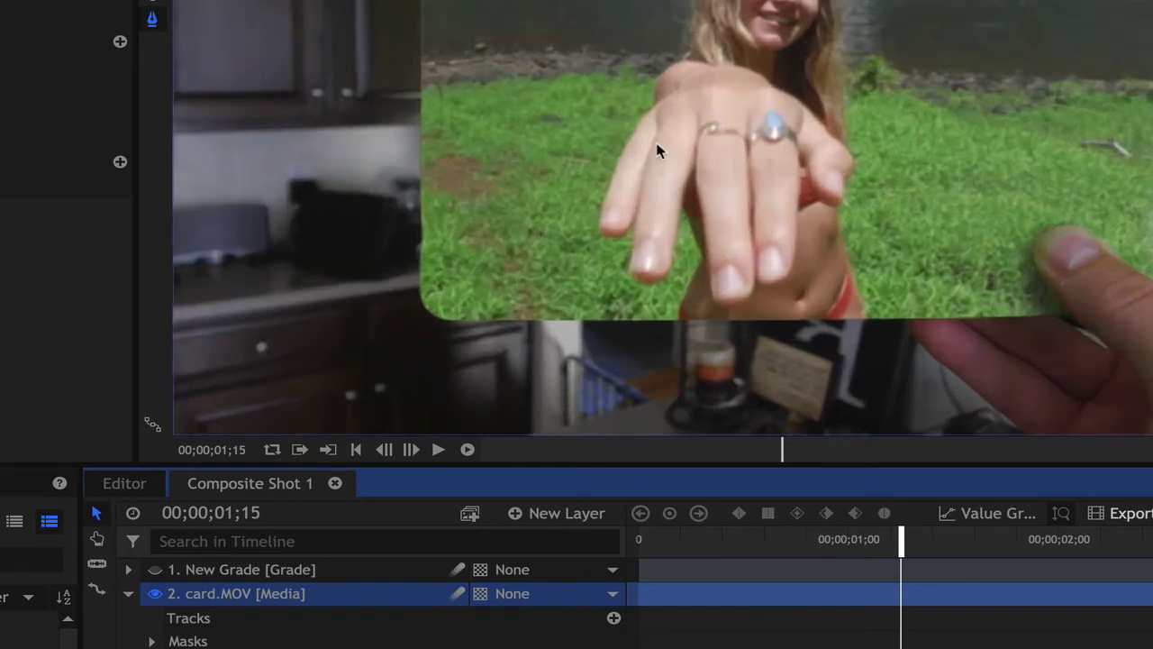
{"action": "left_click", "coordinate": [656, 141]}
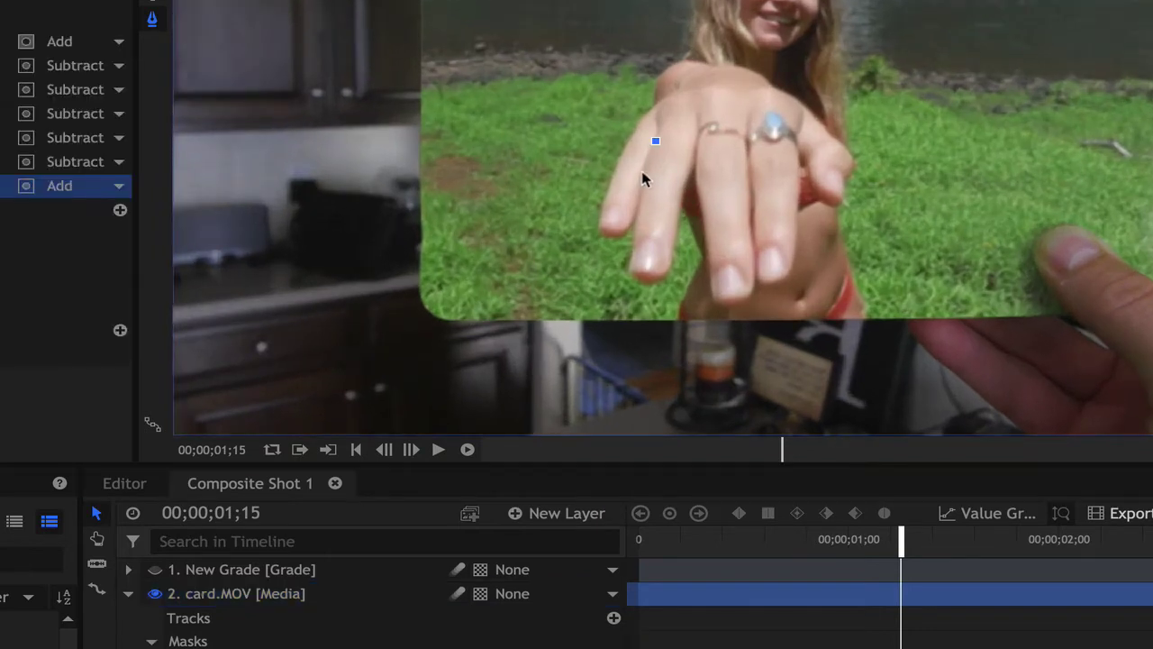
{"action": "left_click", "coordinate": [640, 176]}
{"action": "left_click", "coordinate": [637, 218]}
{"action": "scroll", "coordinate": [639, 283], "scroll_direction": "up", "scroll_amount": 4}
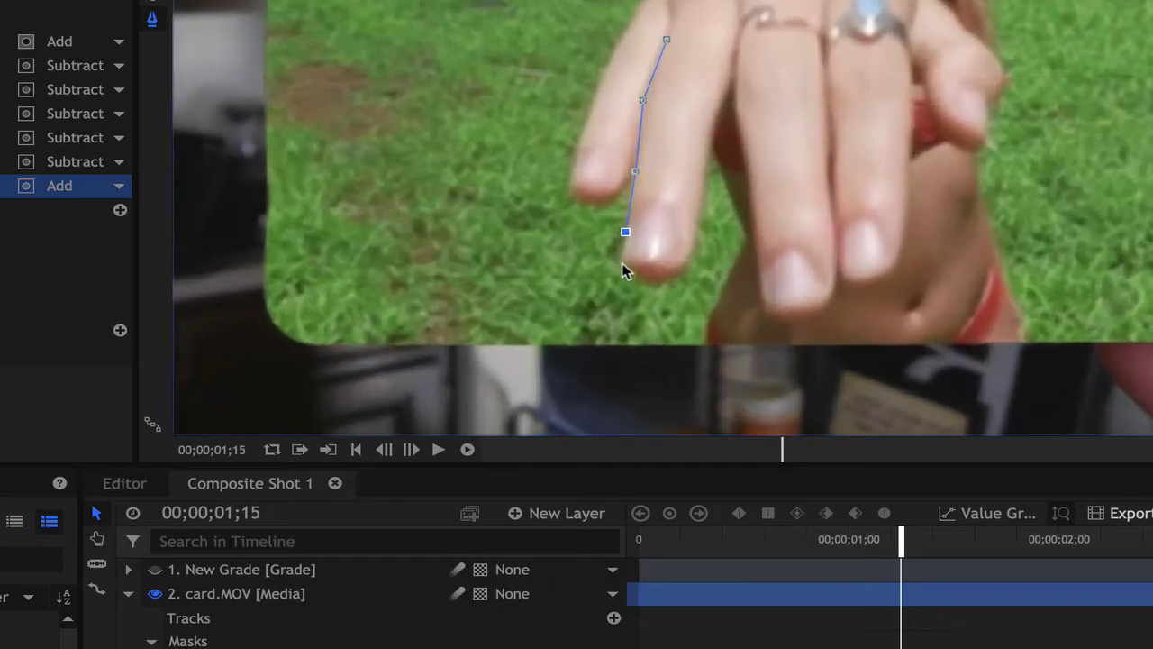
{"action": "left_click", "coordinate": [624, 260]}
{"action": "left_click", "coordinate": [639, 274]}
{"action": "left_click", "coordinate": [664, 273]}
{"action": "left_click", "coordinate": [688, 260]}
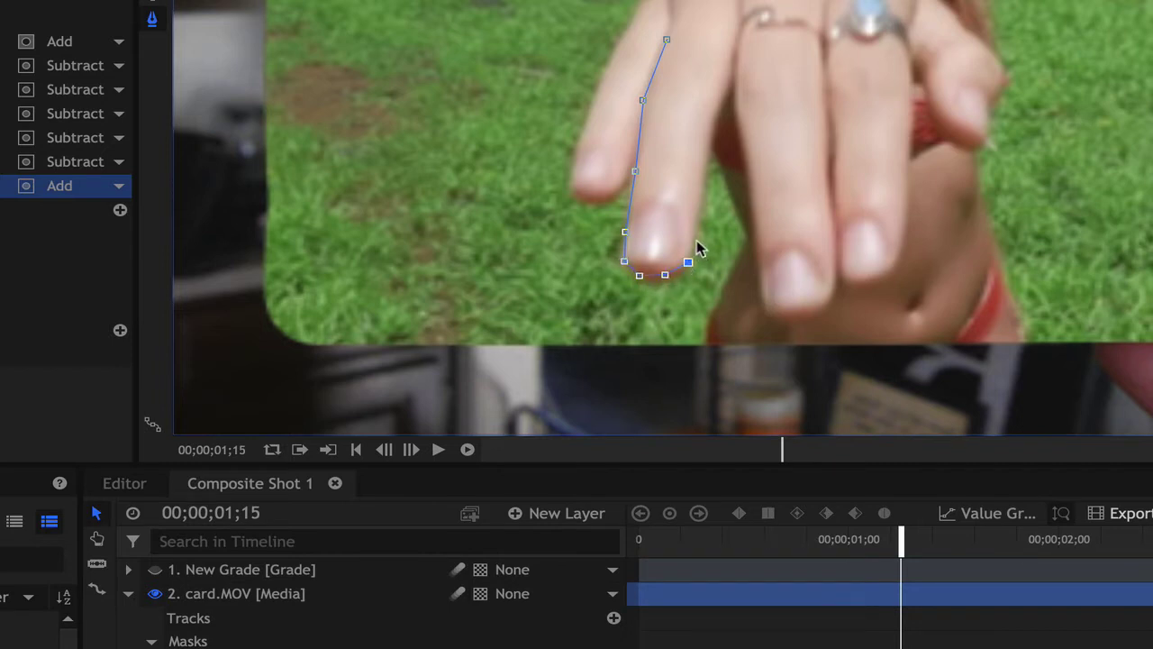
{"action": "left_click", "coordinate": [698, 238]}
{"action": "left_click", "coordinate": [707, 171]}
{"action": "left_click", "coordinate": [714, 112]}
{"action": "left_click", "coordinate": [732, 58]}
{"action": "left_click", "coordinate": [665, 40]}
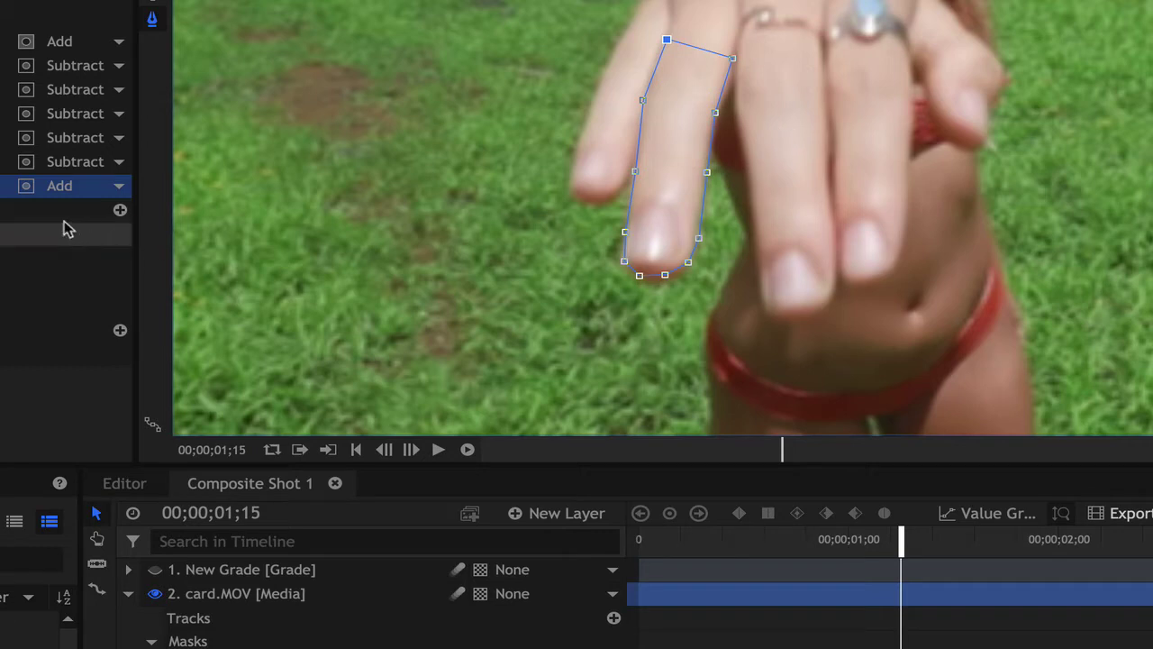
Step: Invert the new finger mask and turn on keyframing for its Path at 00;00;01;15
{"action": "left_click", "coordinate": [25, 187]}
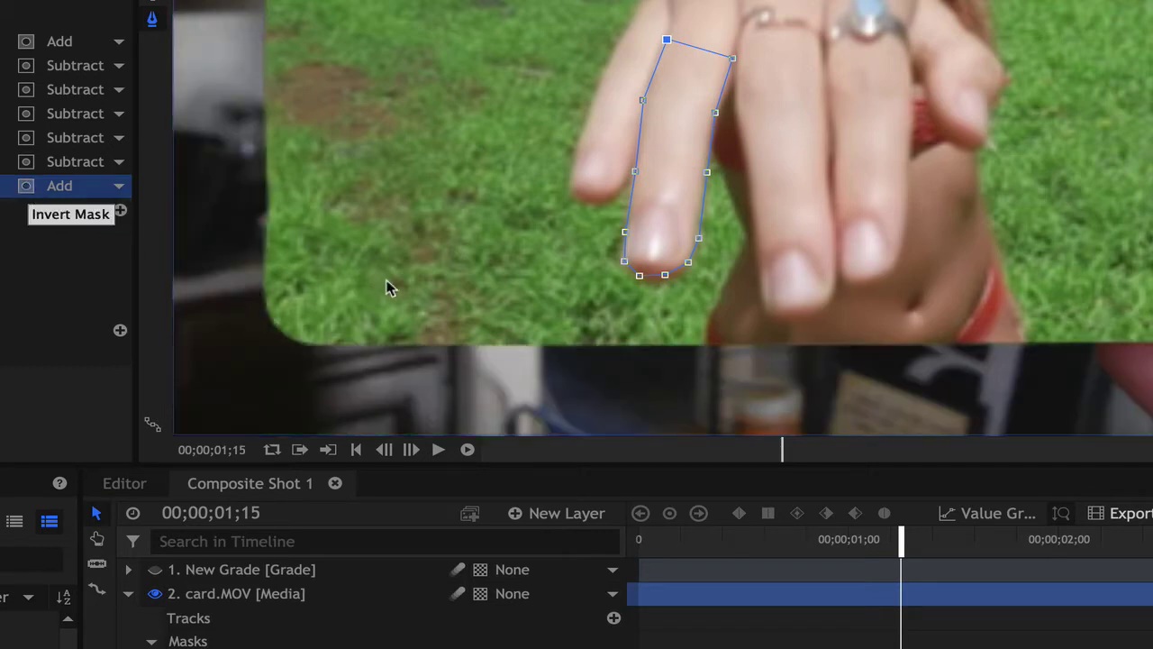
{"action": "scroll", "coordinate": [360, 599], "scroll_direction": "down", "scroll_amount": 5}
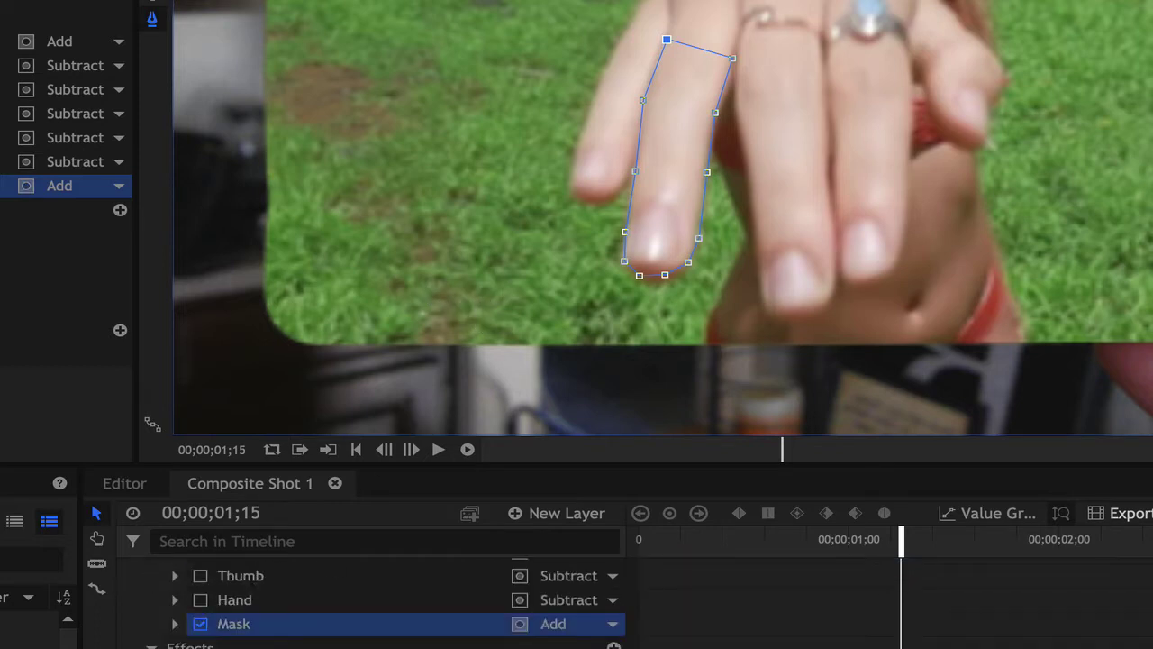
{"action": "left_click", "coordinate": [175, 623]}
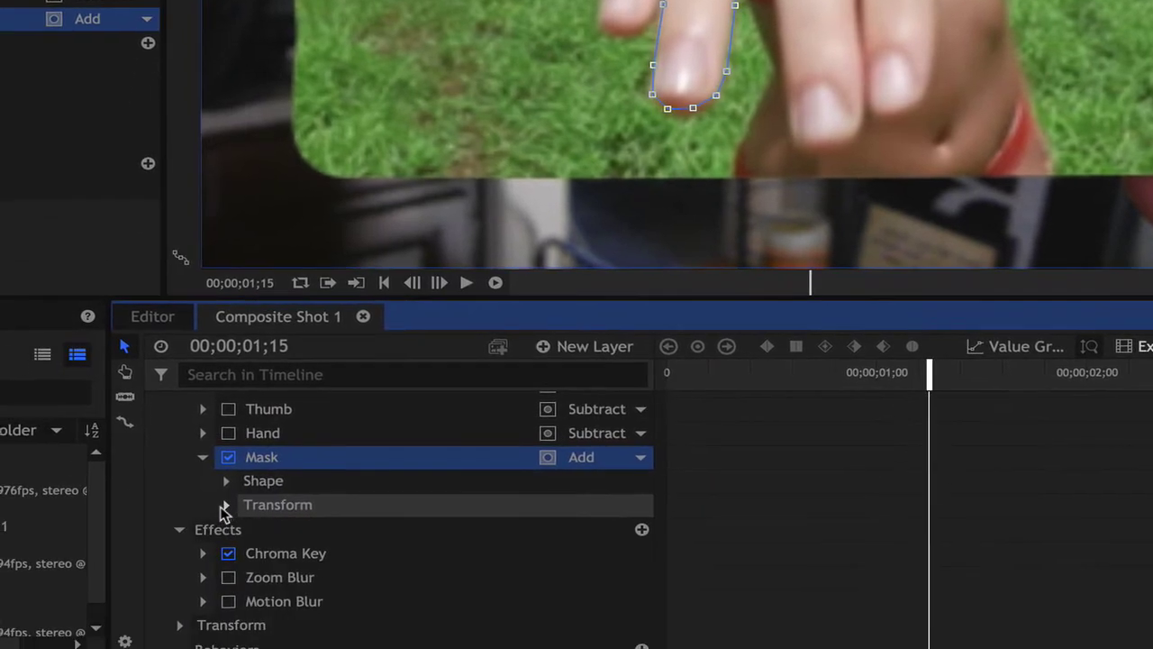
{"action": "left_click", "coordinate": [225, 510]}
{"action": "left_click", "coordinate": [280, 481]}
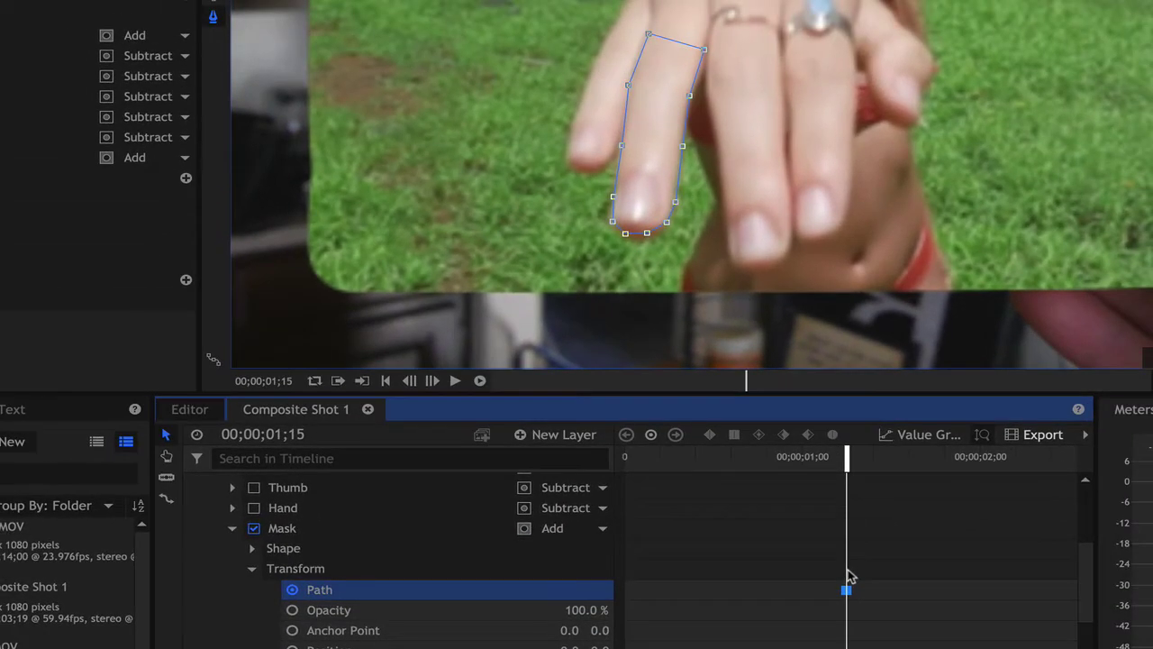
Step: Advance to frame 00;00;01;17 and move the whole finger mask down over the fingertip extending past the card
{"action": "key", "text": "Right"}
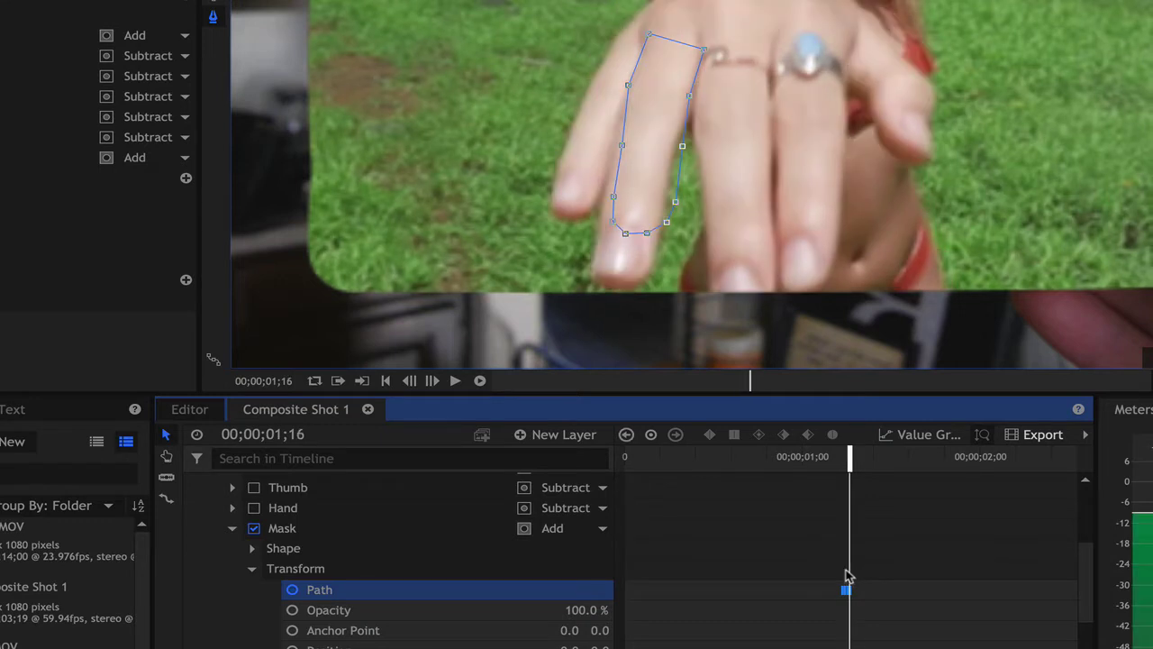
{"action": "scroll", "coordinate": [743, 317], "scroll_direction": "down", "scroll_amount": 5}
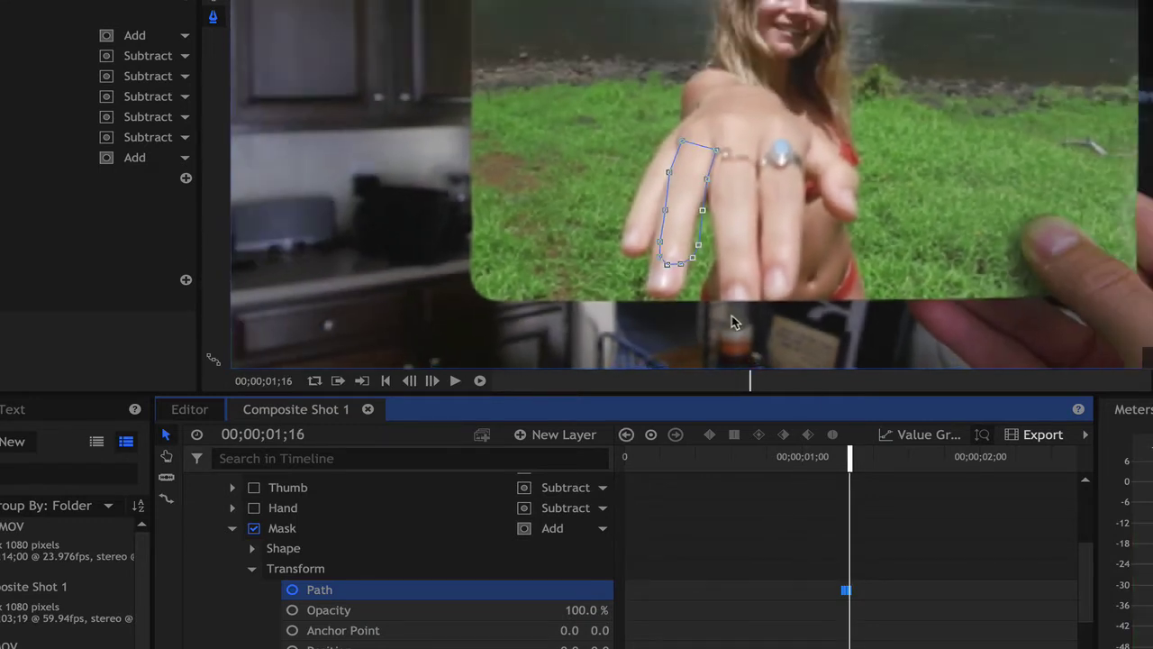
{"action": "key", "text": "Right"}
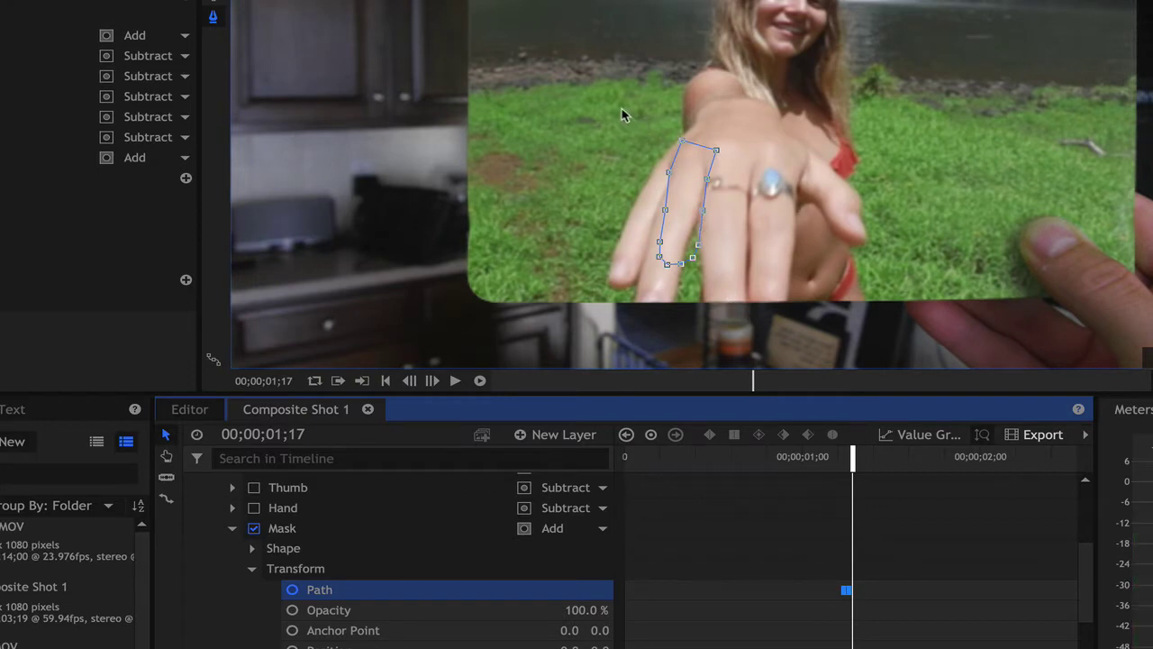
{"action": "left_click_drag", "start_coordinate": [622, 112], "coordinate": [739, 300]}
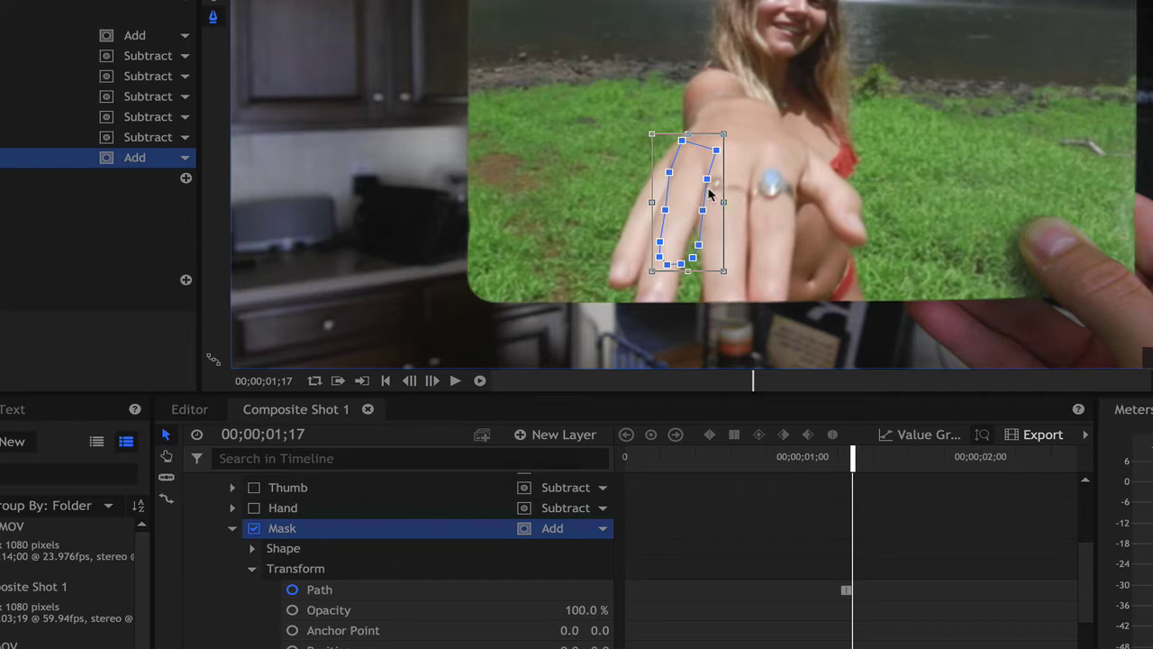
{"action": "left_click_drag", "start_coordinate": [687, 185], "coordinate": [658, 260]}
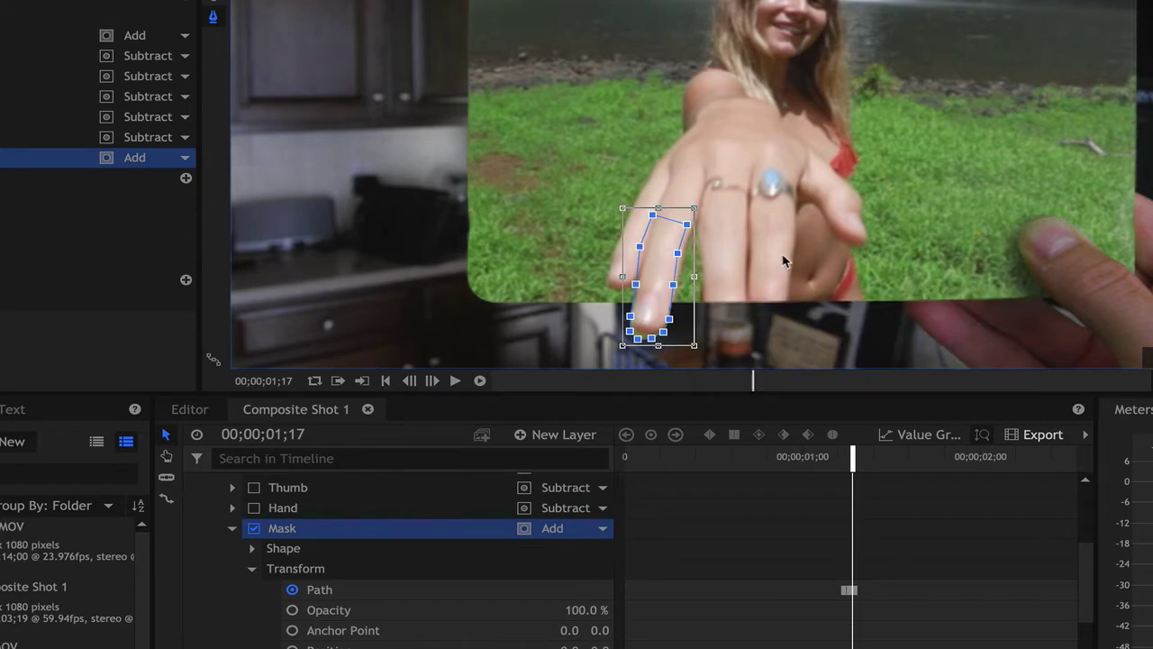
{"action": "left_click_drag", "start_coordinate": [658, 268], "coordinate": [660, 277]}
Step: Reshape the mask at 00;00;01;17 by adjusting its individual points to fit the fingertip and both sides of the finger
{"action": "scroll", "coordinate": [667, 297], "scroll_direction": "up", "scroll_amount": 5}
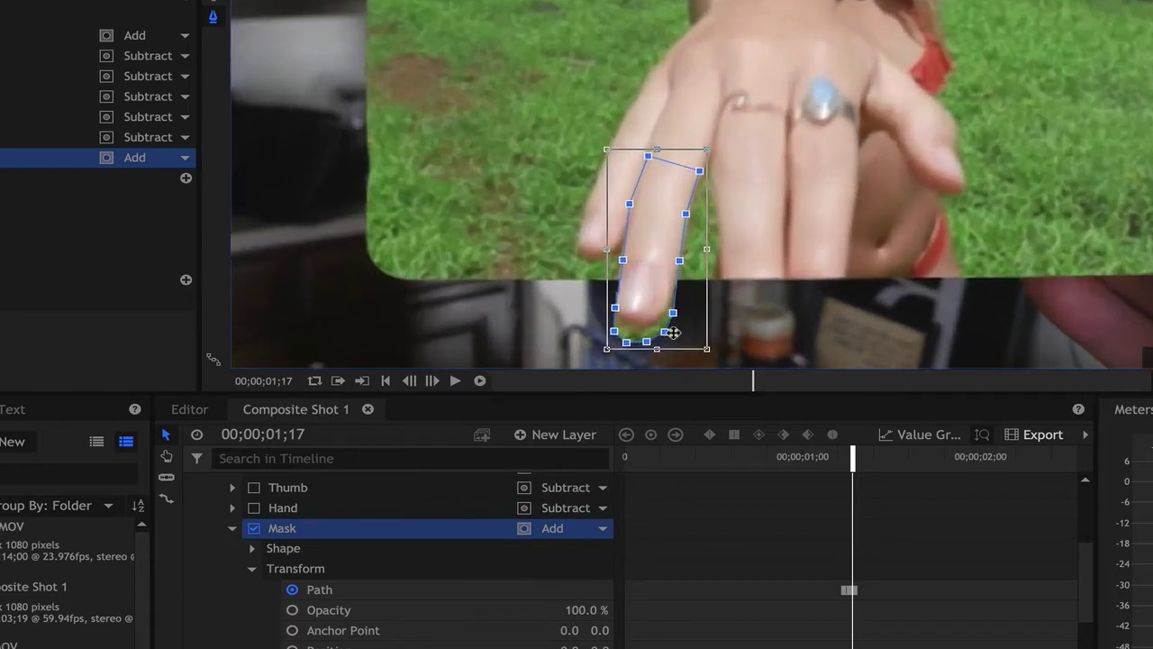
{"action": "scroll", "coordinate": [674, 325], "scroll_direction": "up", "scroll_amount": 1}
{"action": "left_click", "coordinate": [762, 291]}
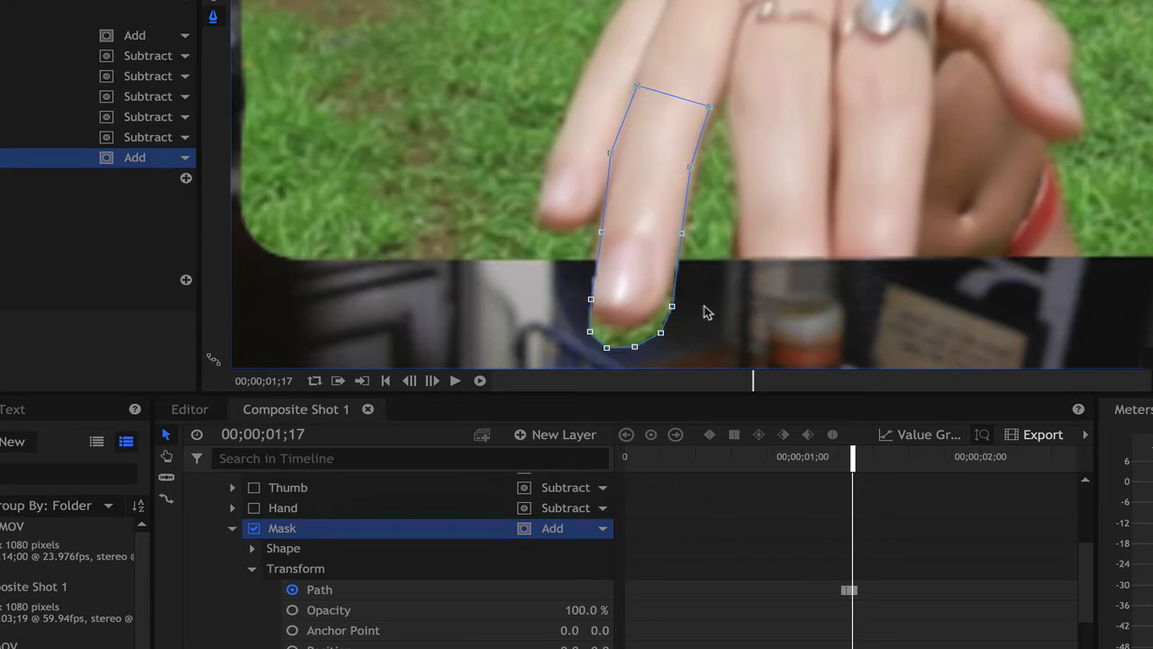
{"action": "left_click_drag", "start_coordinate": [661, 332], "coordinate": [665, 304]}
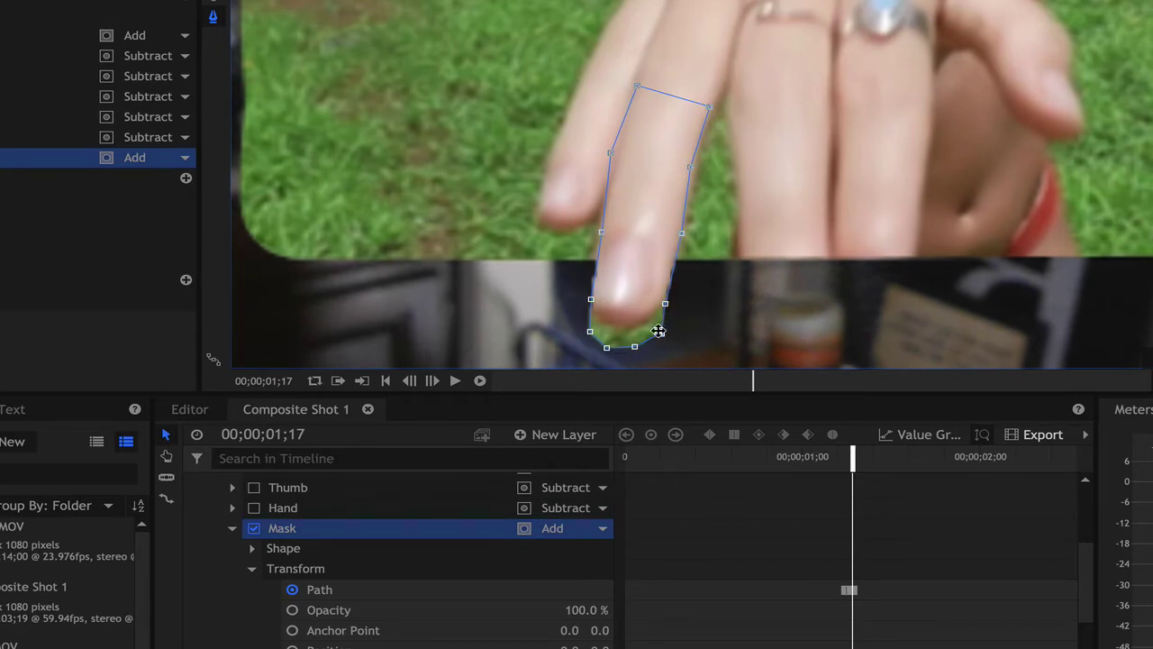
{"action": "left_click_drag", "start_coordinate": [635, 346], "coordinate": [585, 297]}
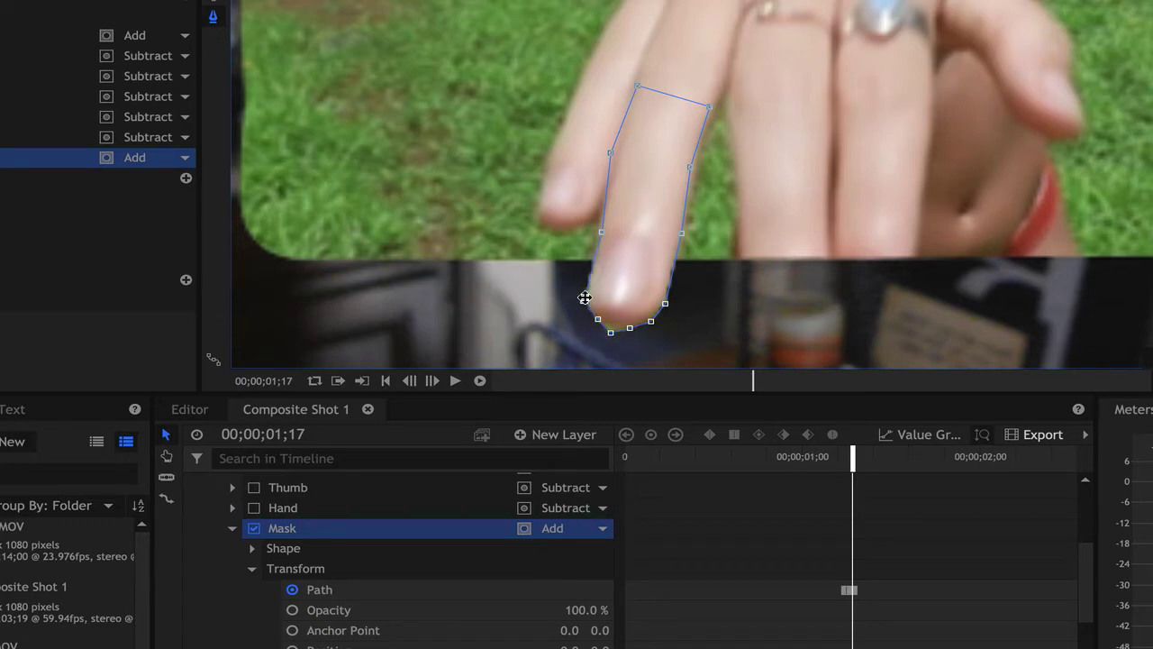
{"action": "left_click_drag", "start_coordinate": [601, 233], "coordinate": [591, 232]}
{"action": "left_click", "coordinate": [610, 328]}
{"action": "left_click", "coordinate": [700, 171]}
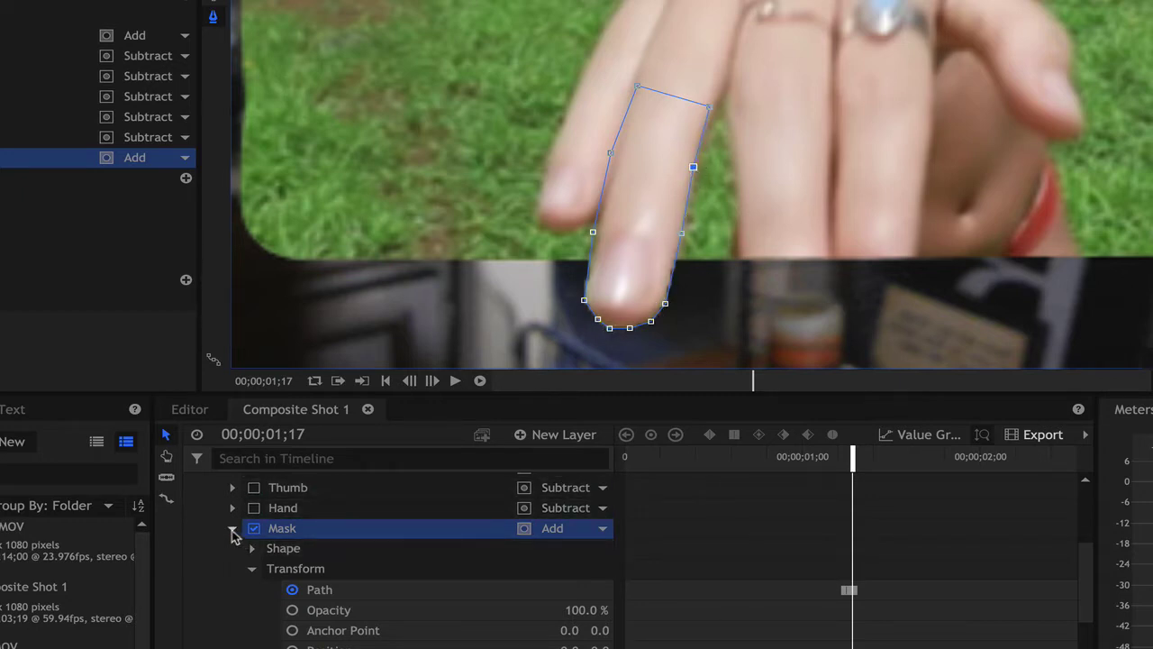
Step: Set the new finger mask's Feather Strength to 2 px to soften its edge around the fingertip
{"action": "left_click", "coordinate": [252, 548]}
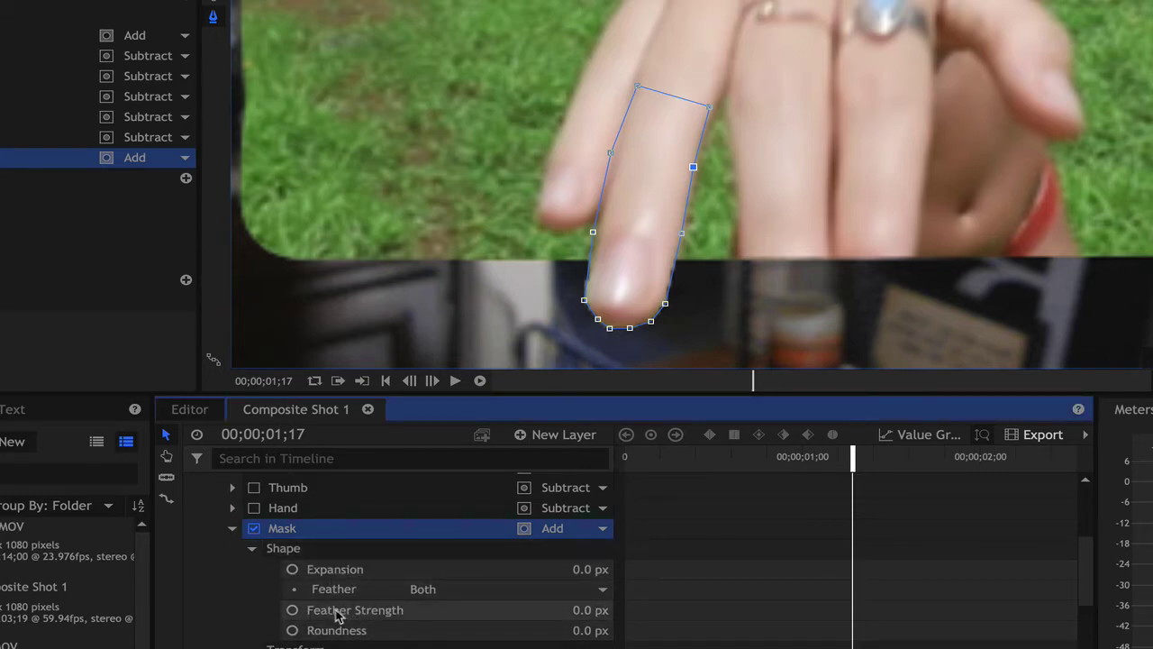
{"action": "left_click", "coordinate": [585, 610]}
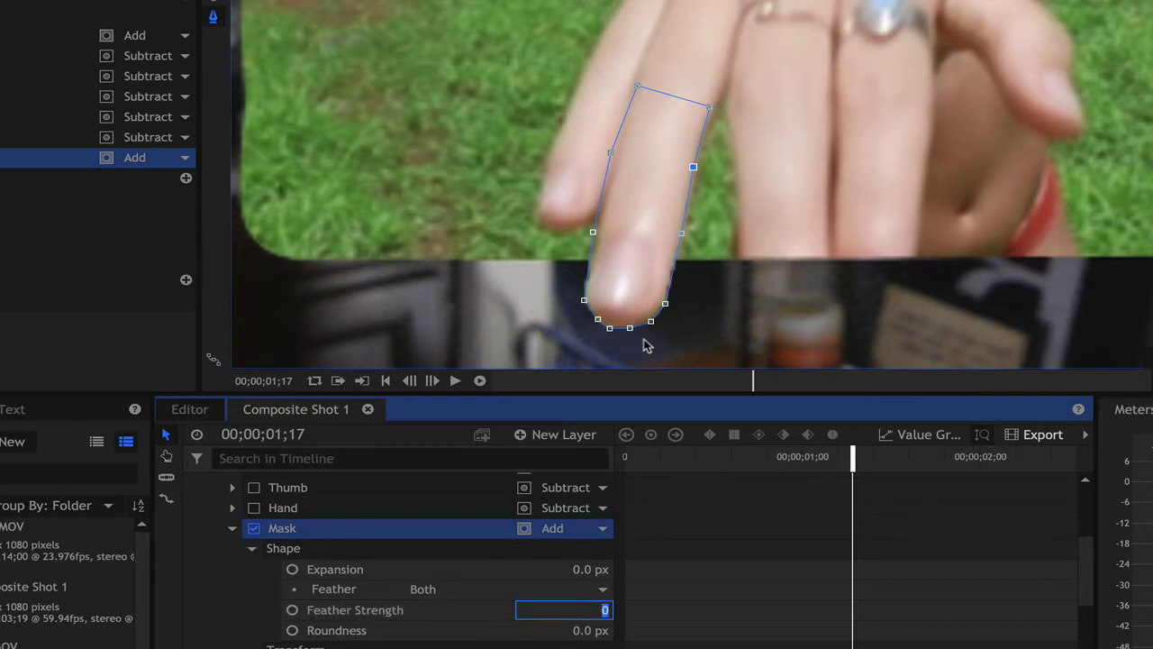
{"action": "scroll", "coordinate": [646, 345], "scroll_direction": "up", "scroll_amount": 4}
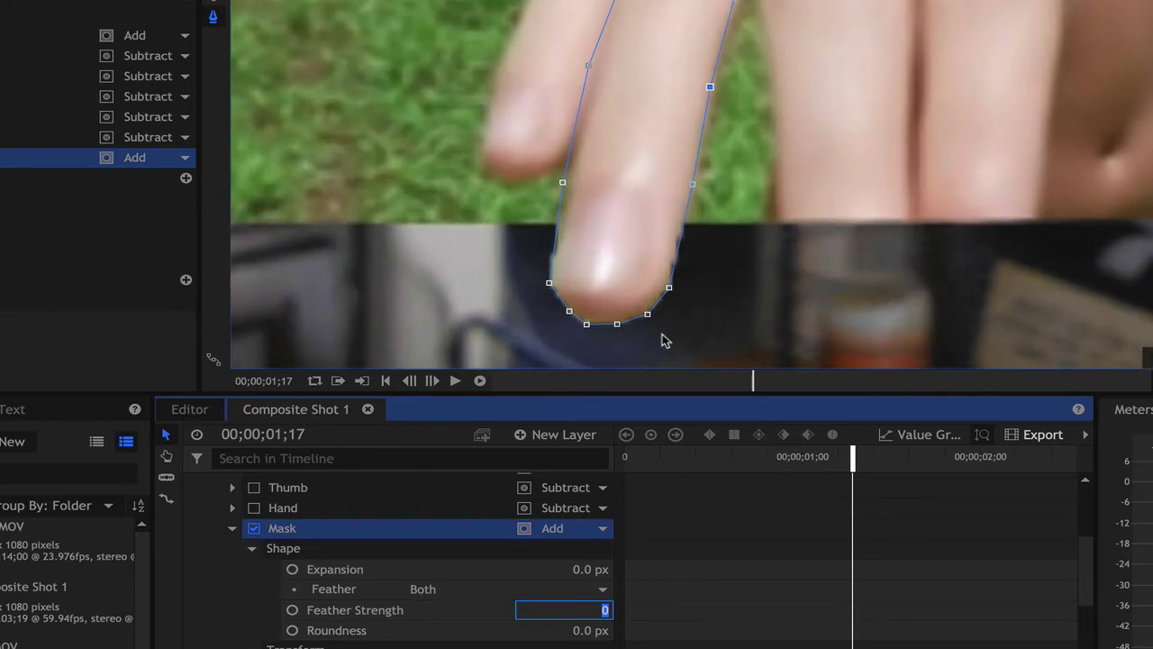
{"action": "scroll", "coordinate": [662, 335], "scroll_direction": "up", "scroll_amount": 1}
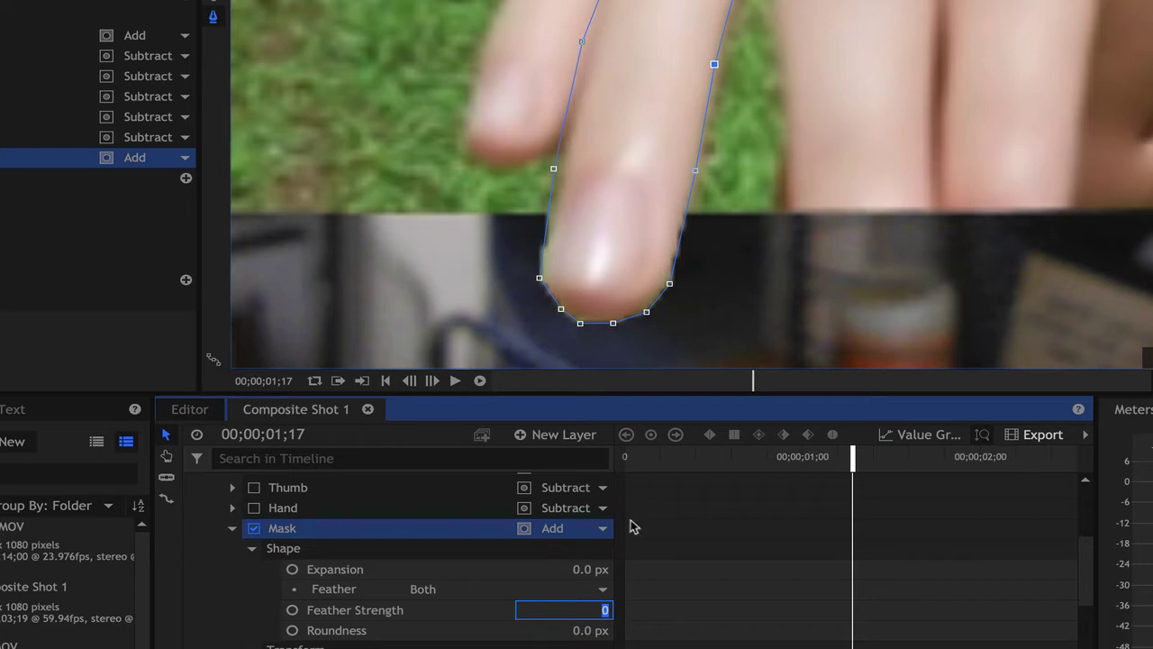
{"action": "type", "text": "2"}
{"action": "key", "text": "Return"}
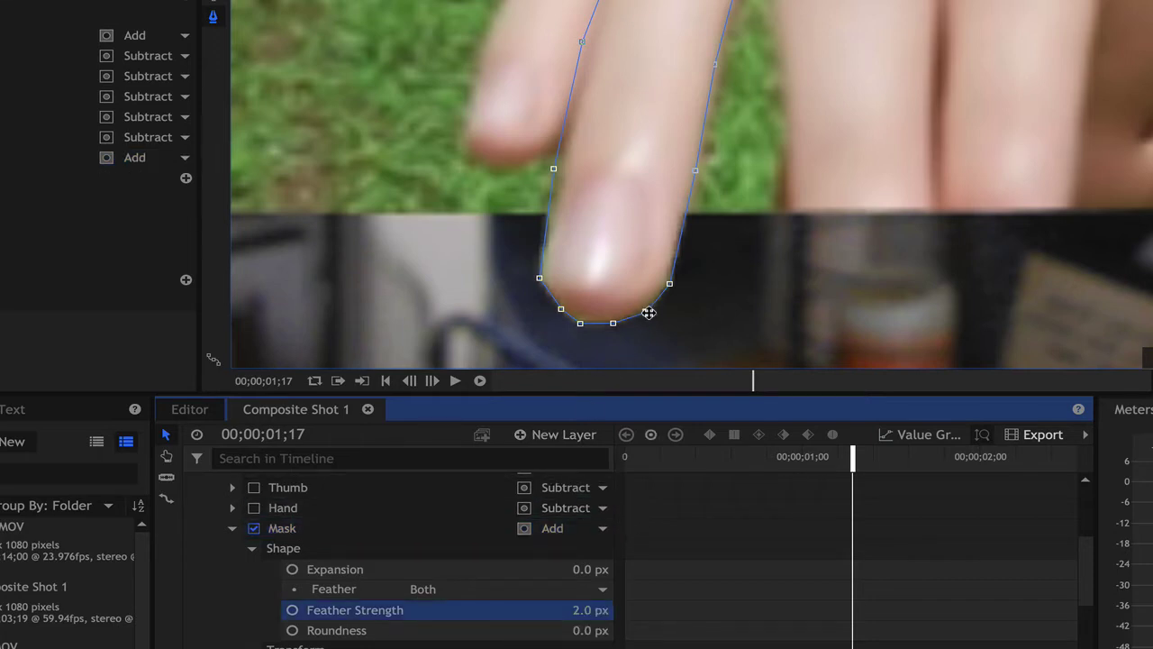
{"action": "scroll", "coordinate": [700, 265], "scroll_direction": "down", "scroll_amount": 2}
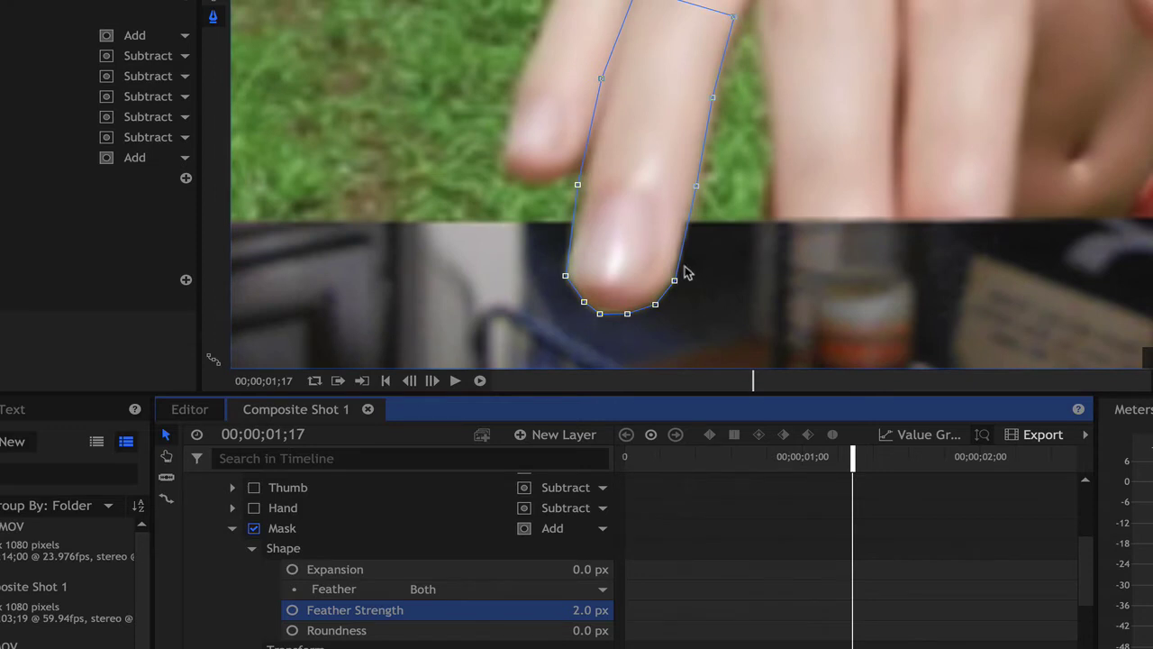
{"action": "scroll", "coordinate": [684, 268], "scroll_direction": "down", "scroll_amount": 3}
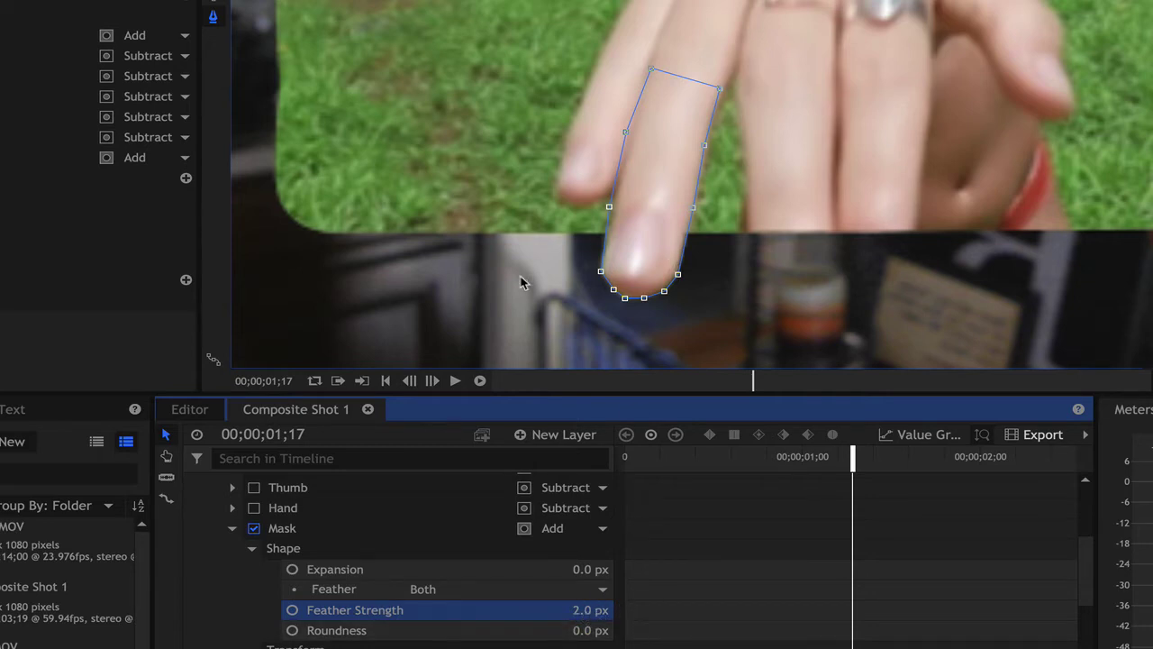
Step: Advance to frame 00;00;01;19 and move the whole finger mask down over the finger's new position below the card
{"action": "left_click_drag", "start_coordinate": [553, 27], "coordinate": [757, 341]}
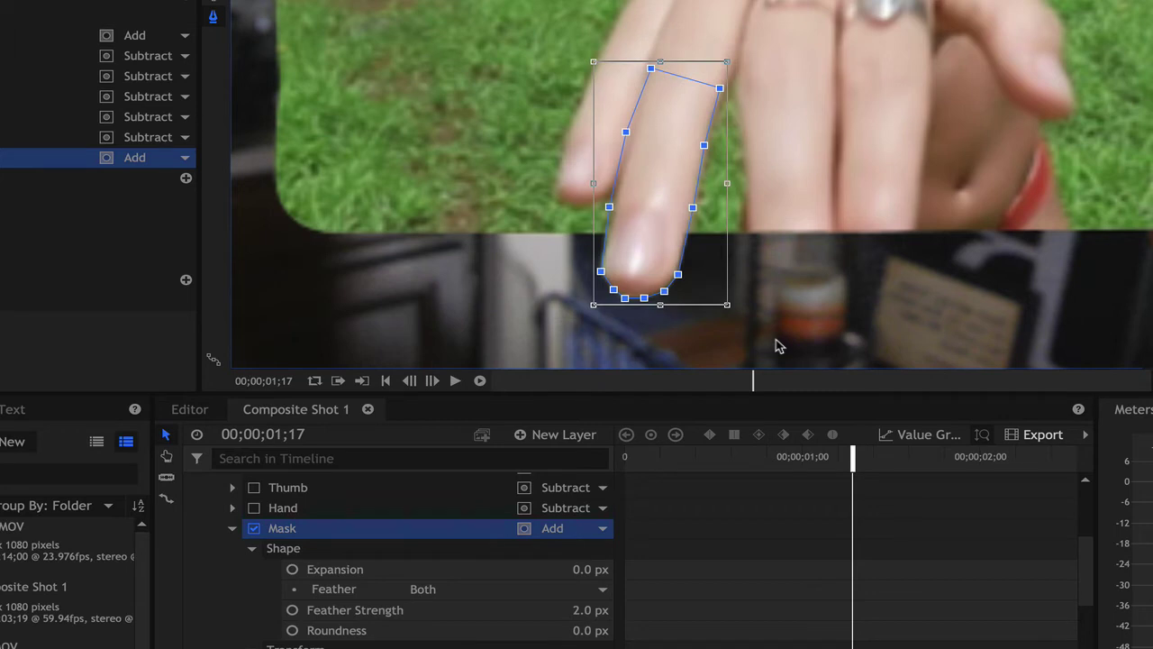
{"action": "key", "text": "Right"}
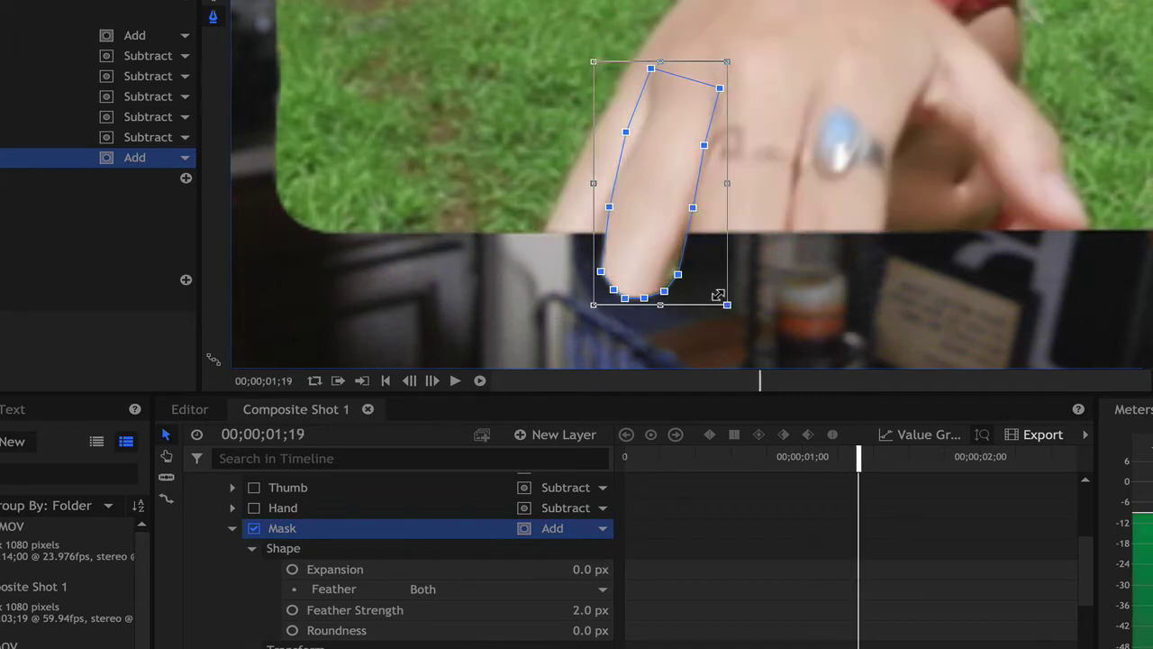
{"action": "left_click_drag", "start_coordinate": [659, 219], "coordinate": [621, 305]}
{"action": "scroll", "coordinate": [620, 306], "scroll_direction": "down", "scroll_amount": 6}
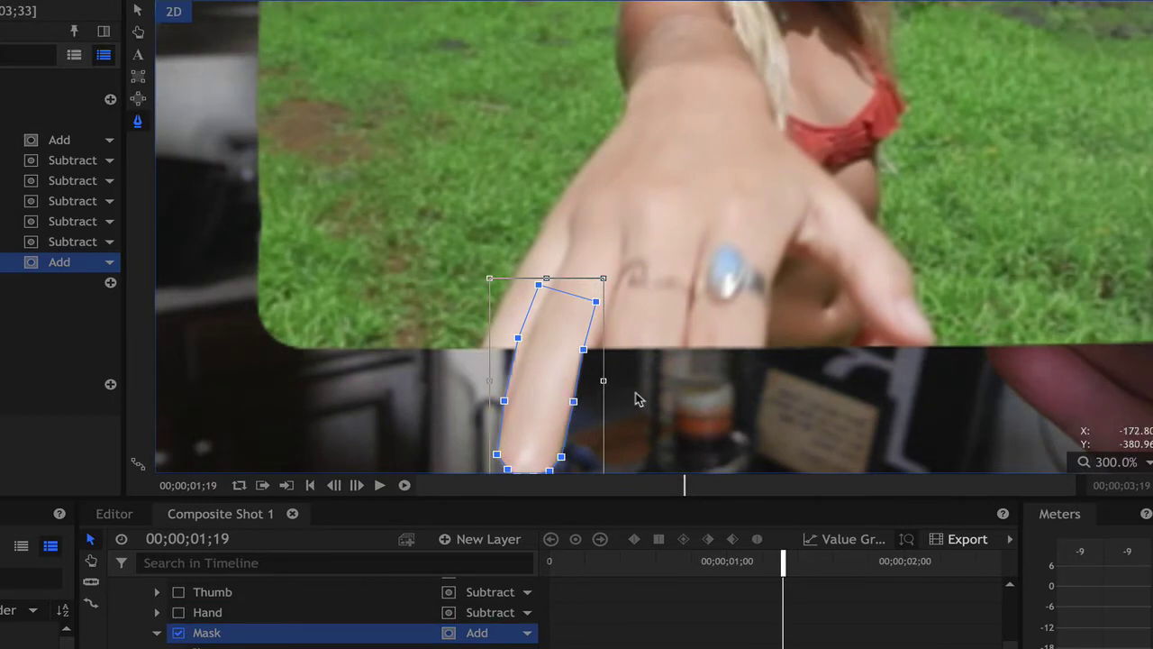
{"action": "key", "text": "h"}
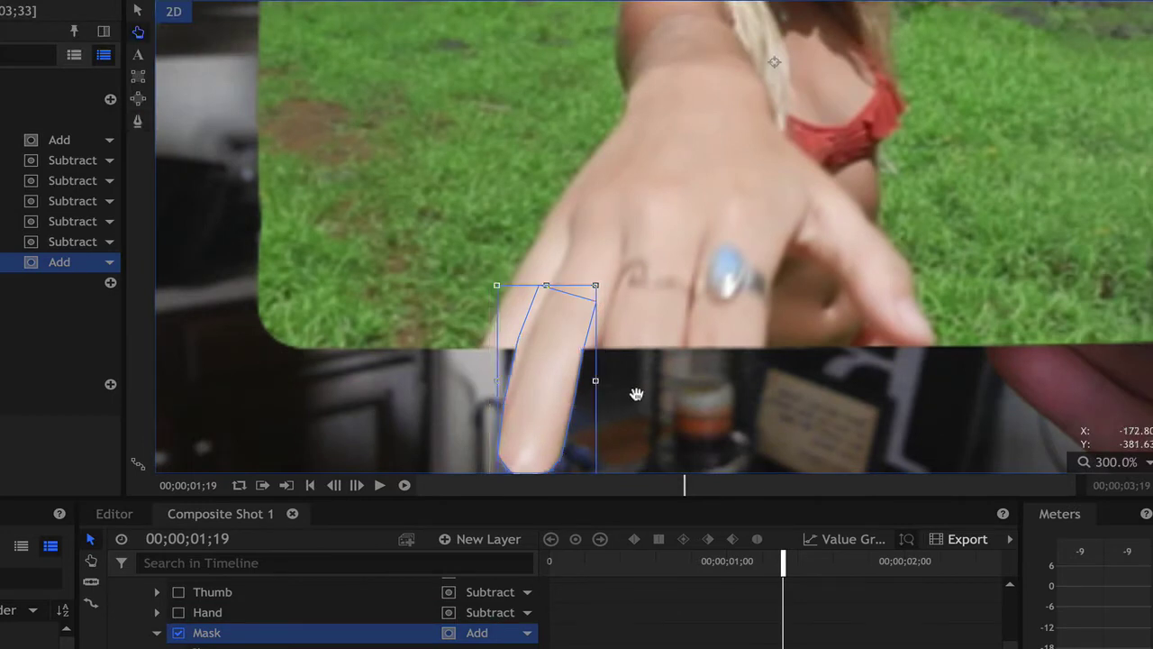
{"action": "left_click_drag", "start_coordinate": [638, 398], "coordinate": [741, 211]}
{"action": "key", "text": "m"}
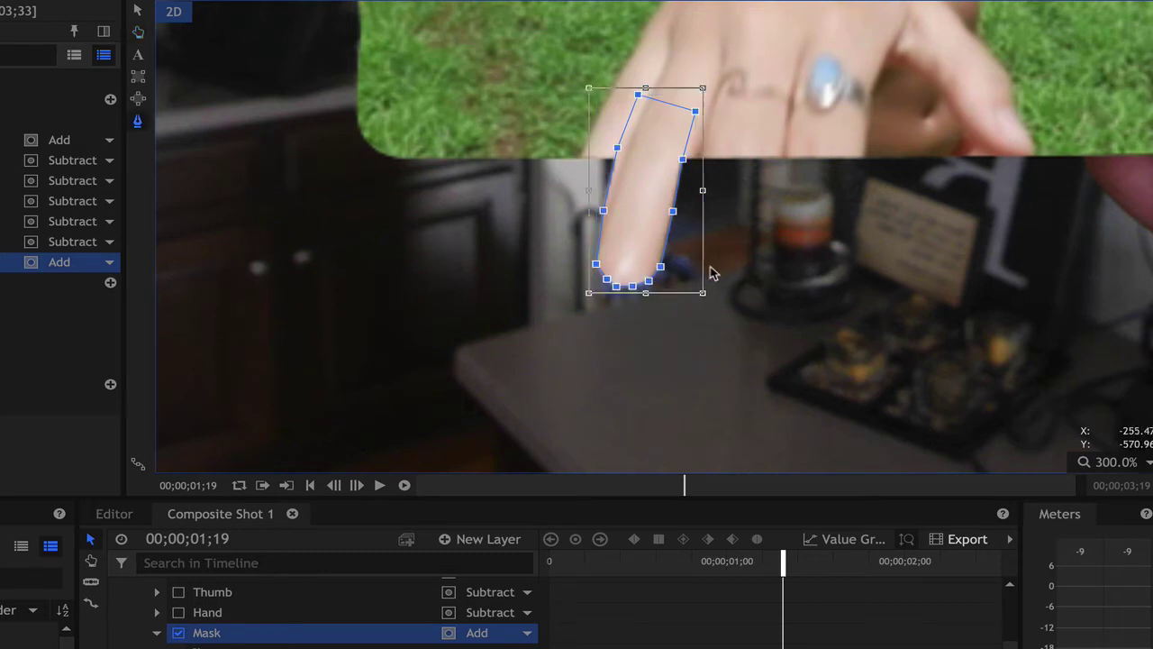
{"action": "left_click", "coordinate": [736, 273]}
{"action": "left_click_drag", "start_coordinate": [535, 64], "coordinate": [753, 435]}
{"action": "left_click_drag", "start_coordinate": [650, 238], "coordinate": [629, 302]}
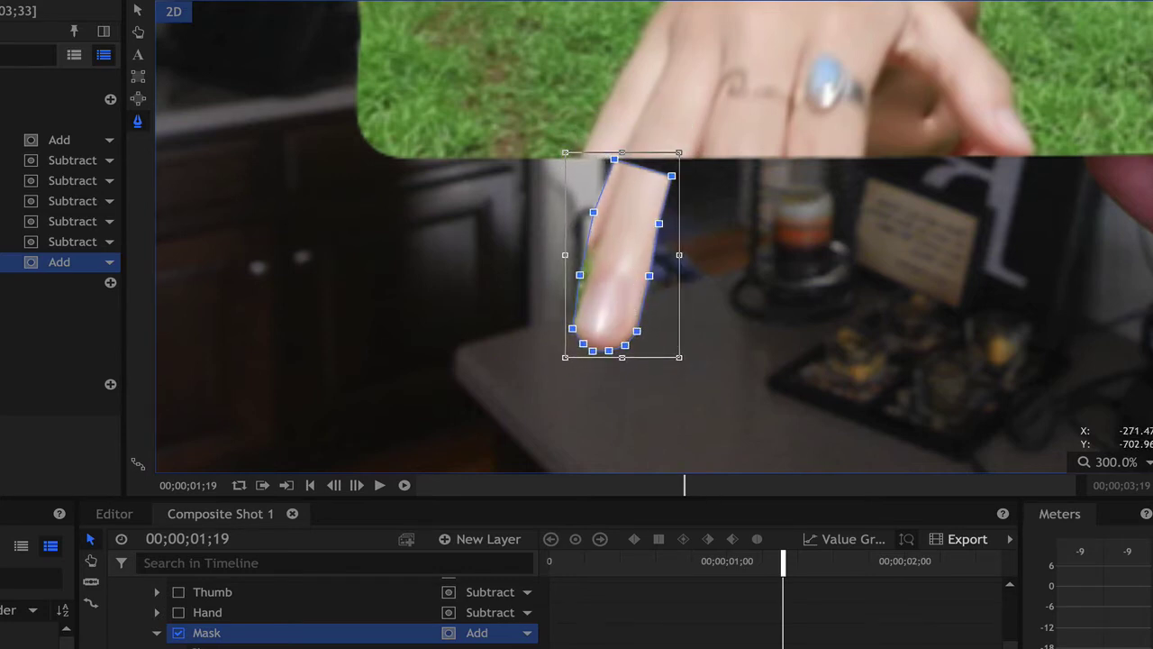
Step: Step back and forth between frames 00;00;01;15 and 00;00;01;19 to examine how the mask follows the finger between keyframes
{"action": "scroll", "coordinate": [352, 613], "scroll_direction": "down", "scroll_amount": 2}
{"action": "scroll", "coordinate": [351, 613], "scroll_direction": "up", "scroll_amount": 1}
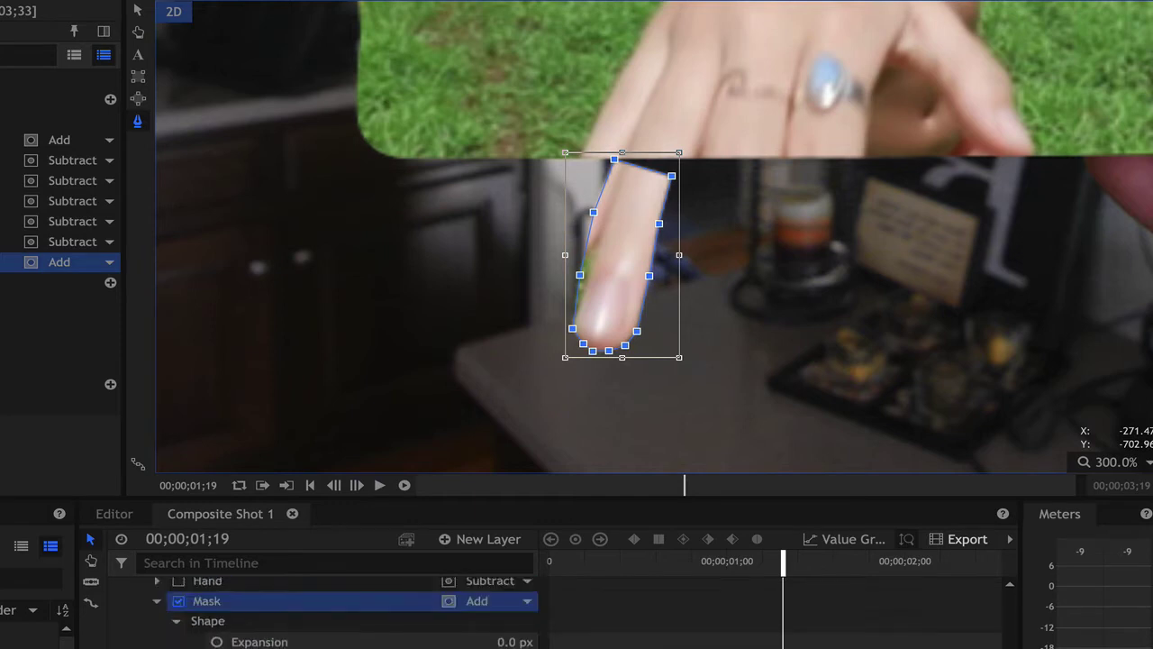
{"action": "scroll", "coordinate": [775, 612], "scroll_direction": "down", "scroll_amount": 4}
{"action": "scroll", "coordinate": [775, 613], "scroll_direction": "up", "scroll_amount": 5}
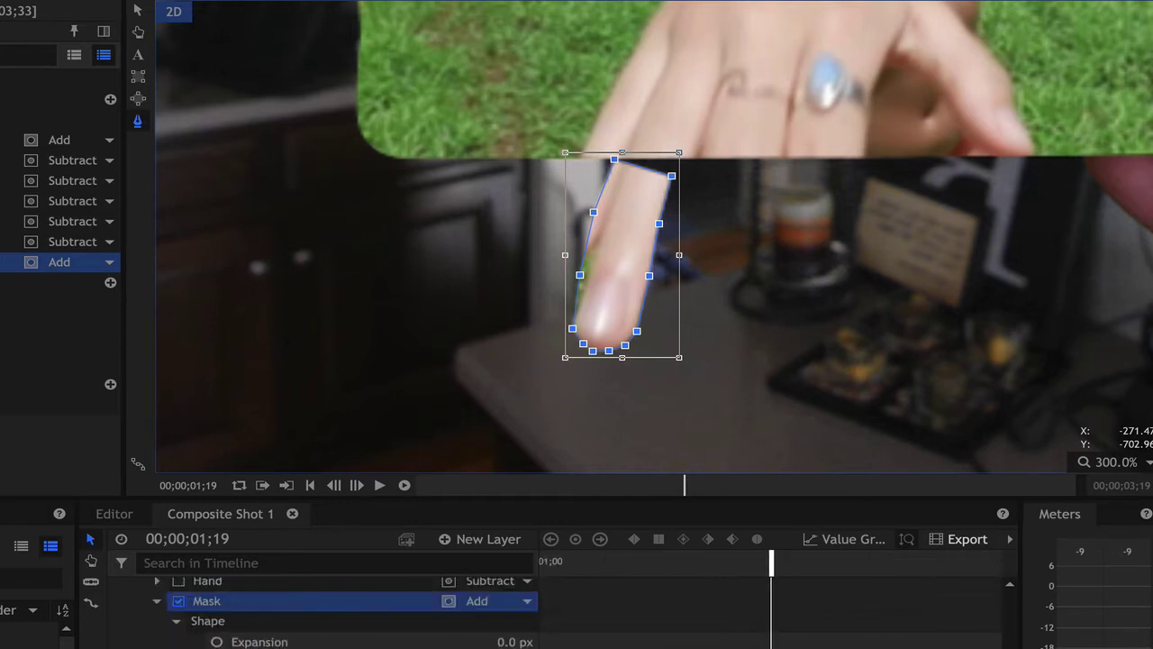
{"action": "key", "text": "Left"}
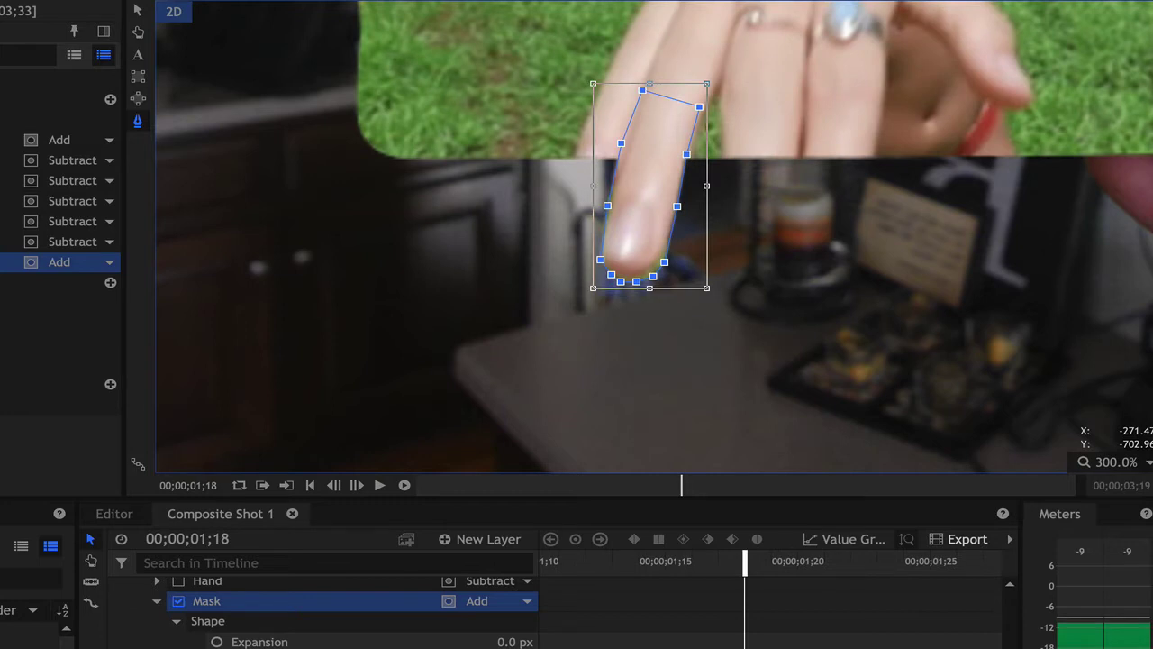
{"action": "key", "text": "Left"}
{"action": "key", "text": "Right"}
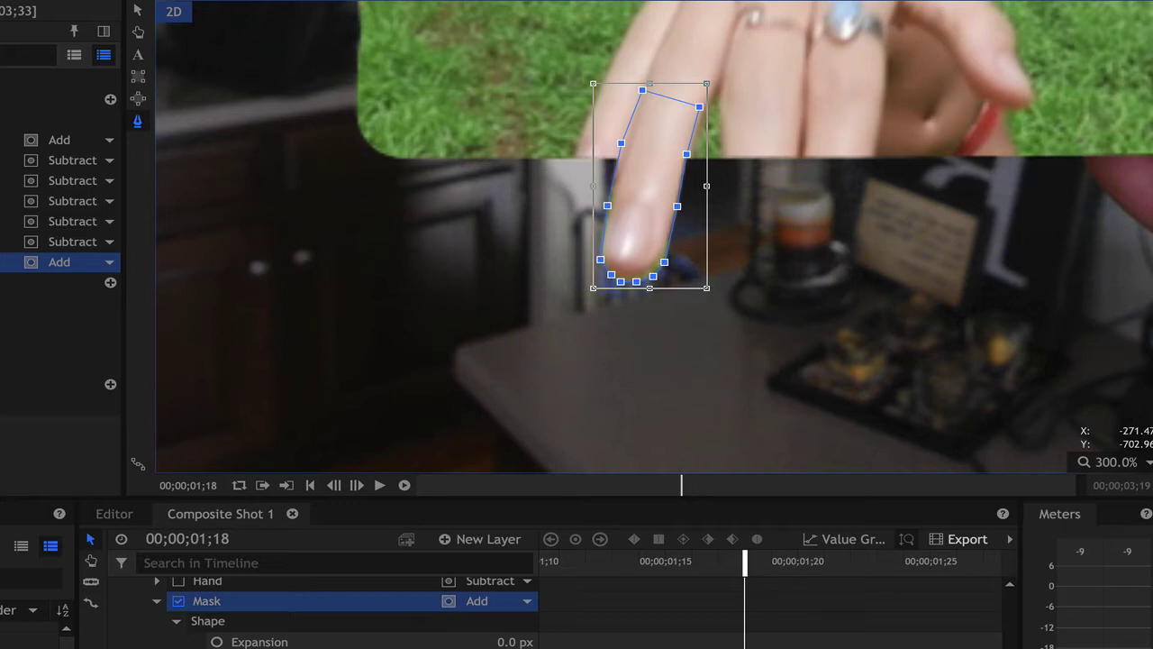
{"action": "key", "text": "Left"}
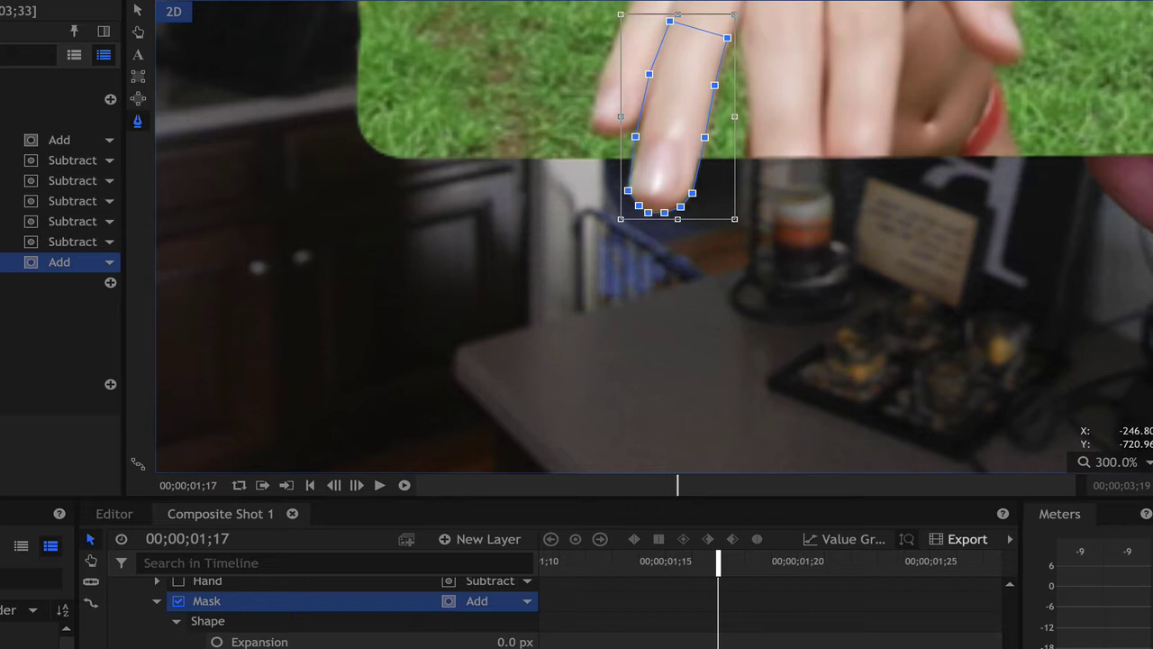
{"action": "key", "text": "Right"}
{"action": "key", "text": "Left"}
{"action": "key", "text": "Left"}
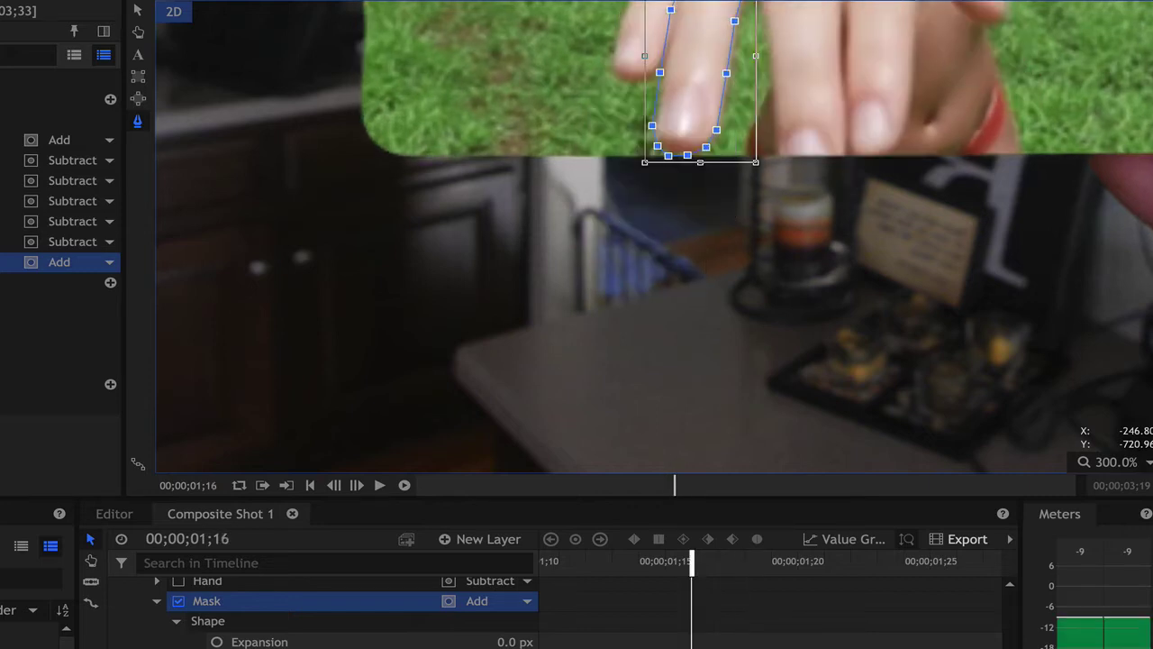
{"action": "key", "text": "Right"}
{"action": "key", "text": "Right"}
{"action": "key", "text": "Left"}
{"action": "key", "text": "Left"}
{"action": "key", "text": "Left"}
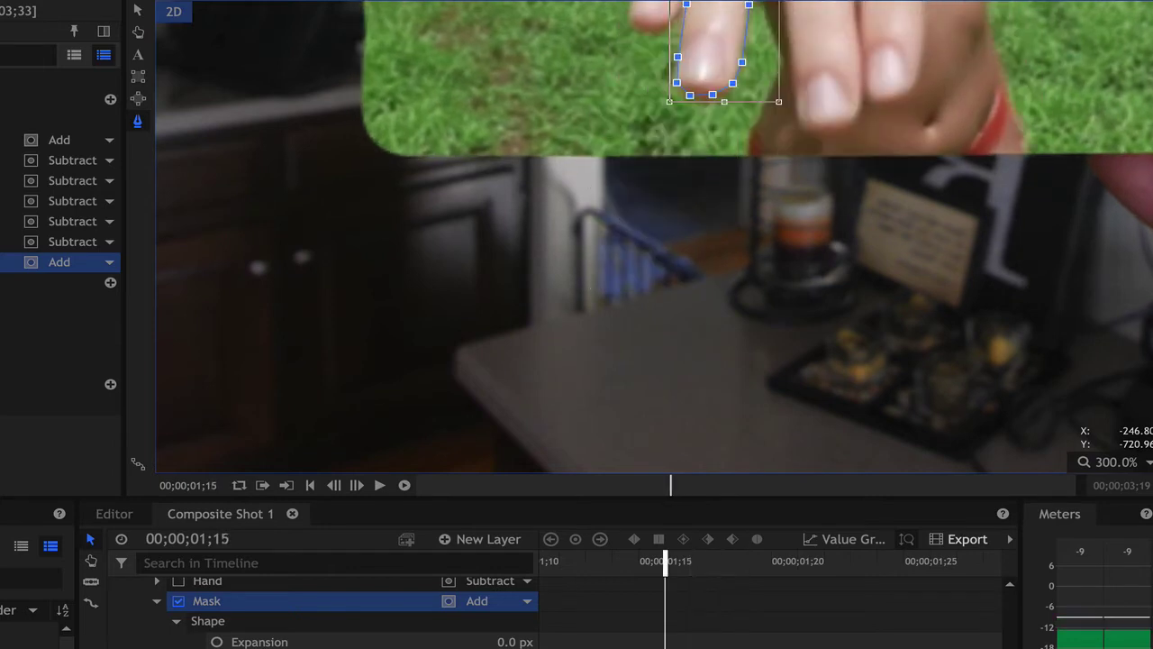
{"action": "key", "text": "Right"}
{"action": "key", "text": "Right"}
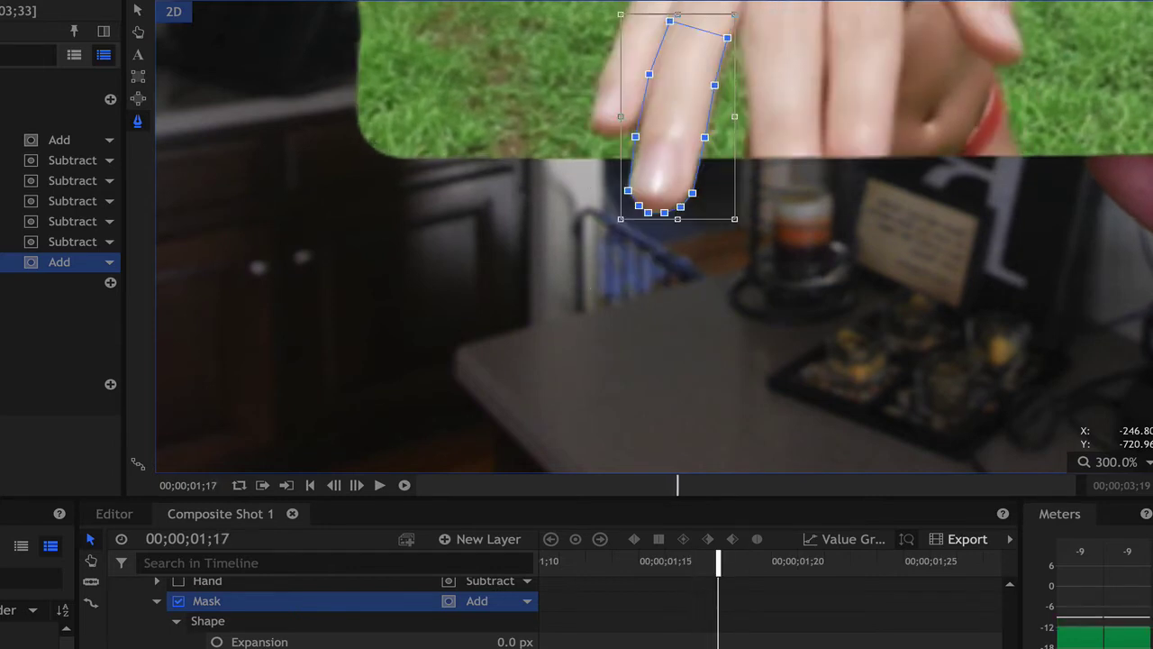
{"action": "key", "text": "Right"}
{"action": "key", "text": "Right"}
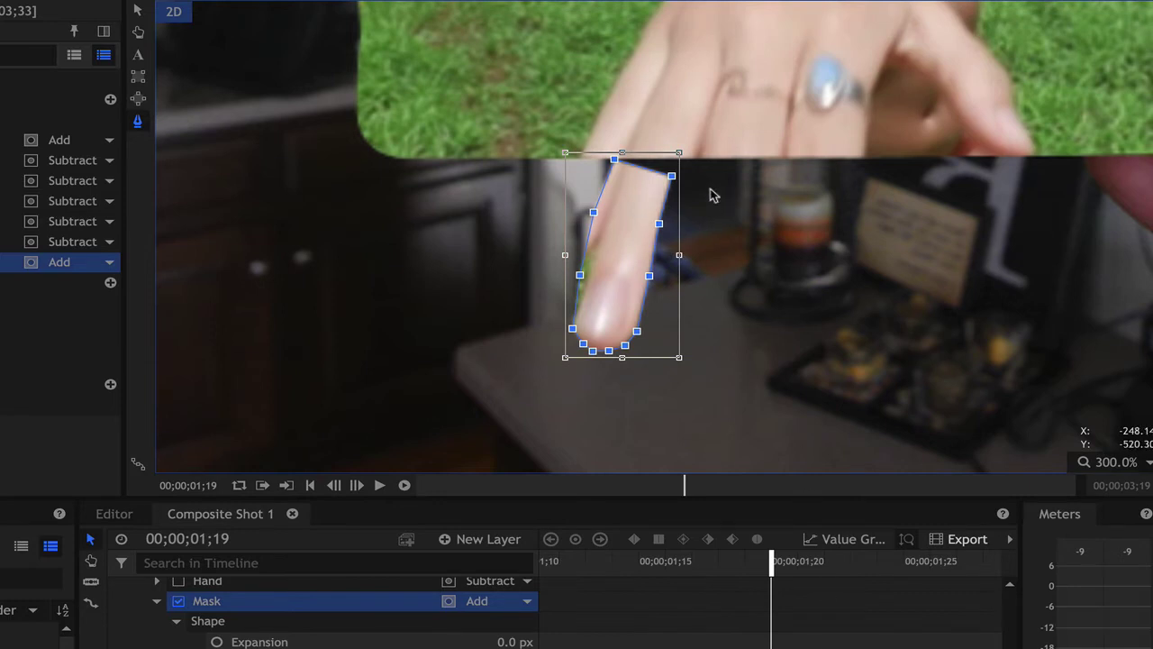
Step: Reshape the mask at 00;00;01;19 by adjusting its upper corners and side points to fit the finger below the card edge
{"action": "left_click", "coordinate": [576, 155]}
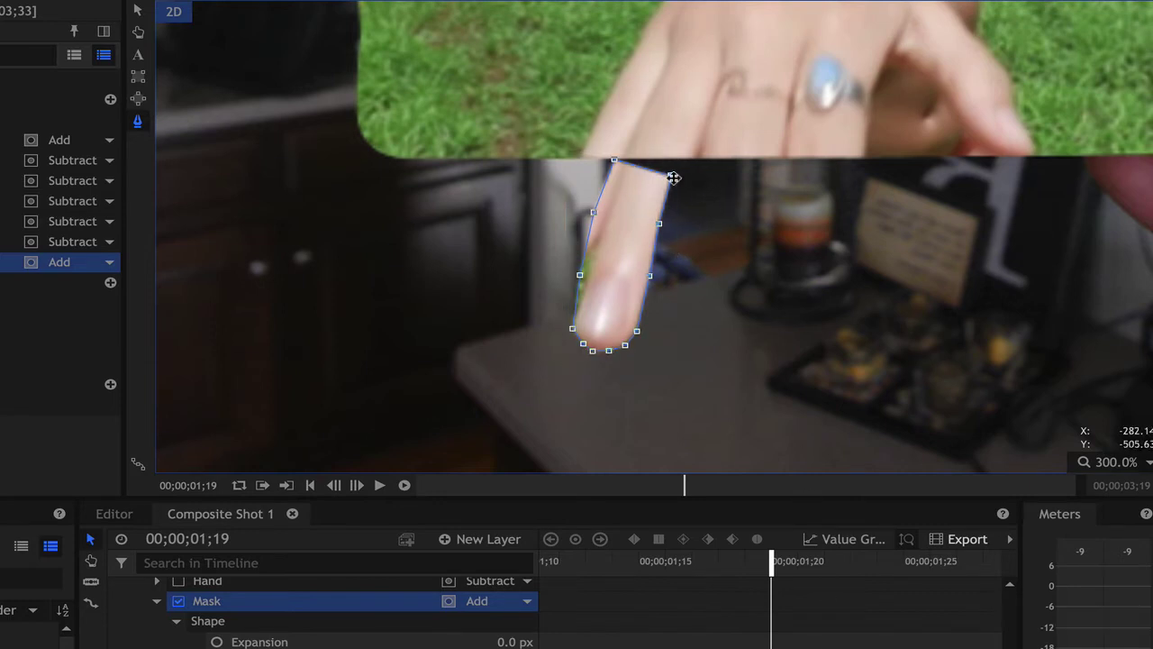
{"action": "left_click_drag", "start_coordinate": [671, 175], "coordinate": [710, 133]}
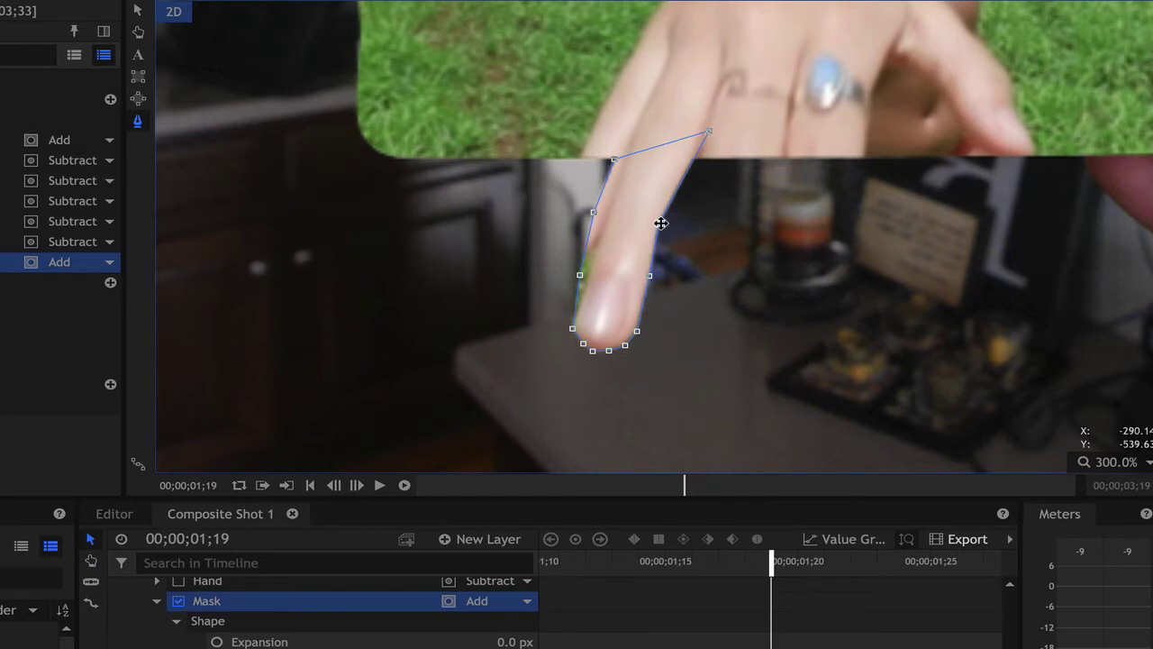
{"action": "mouse_move", "coordinate": [658, 223]}
{"action": "left_mouse_down"}
{"action": "mouse_move", "coordinate": [682, 226]}
{"action": "mouse_move", "coordinate": [672, 225]}
{"action": "left_mouse_up"}
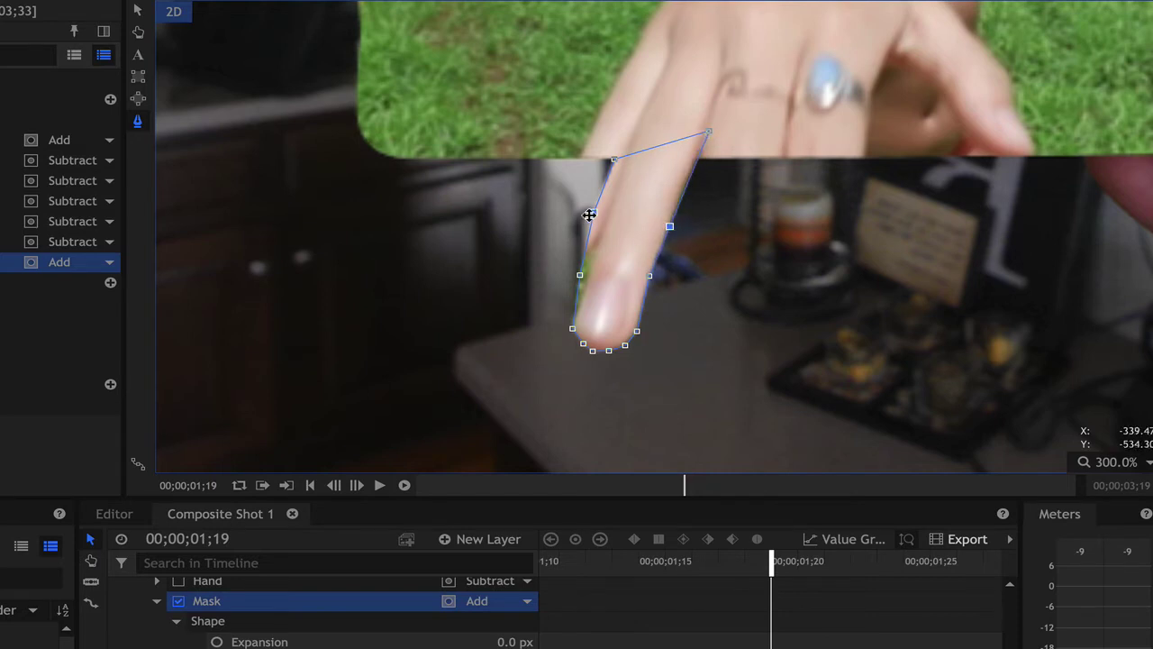
{"action": "left_click_drag", "start_coordinate": [593, 213], "coordinate": [601, 213]}
{"action": "left_click_drag", "start_coordinate": [613, 159], "coordinate": [622, 159]}
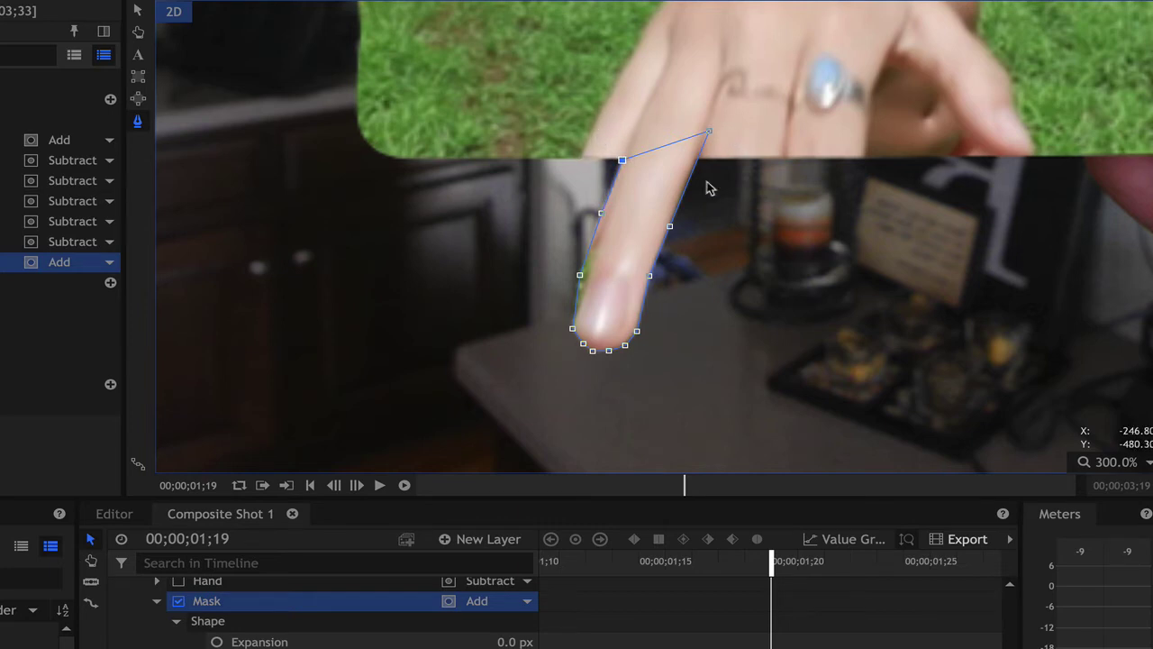
{"action": "mouse_move", "coordinate": [650, 276]}
{"action": "left_mouse_down"}
{"action": "mouse_move", "coordinate": [698, 285]}
{"action": "mouse_move", "coordinate": [664, 284]}
{"action": "left_mouse_up"}
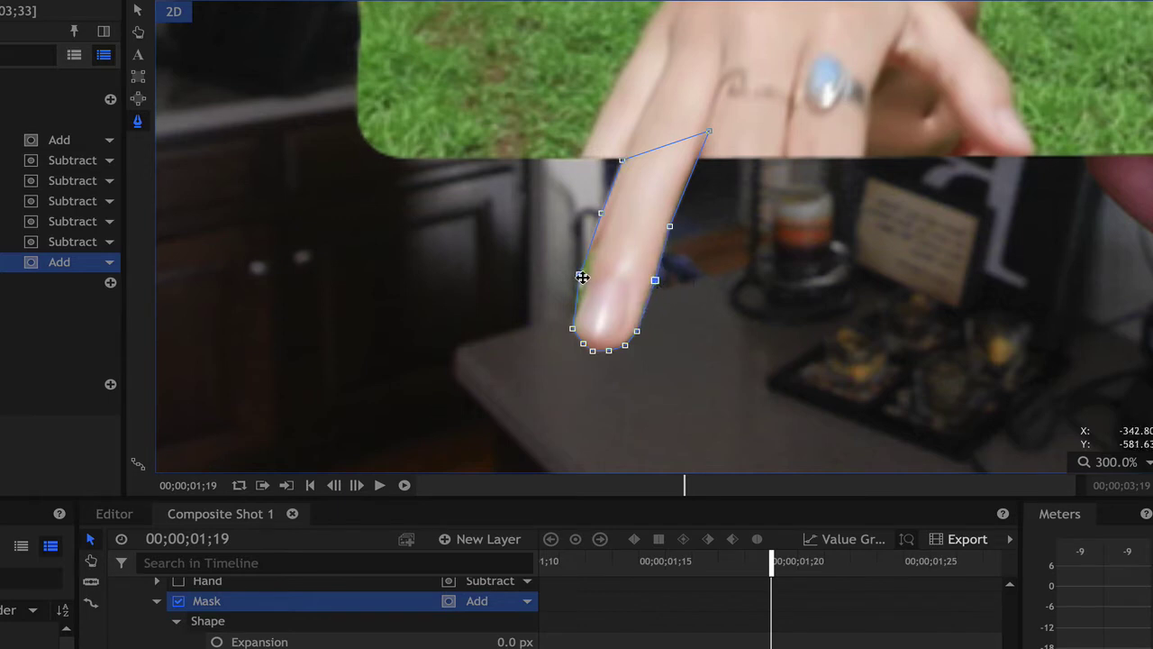
{"action": "left_click_drag", "start_coordinate": [583, 278], "coordinate": [586, 274]}
Step: Disable the new Mask and enable the pinky, Ring, Middle, Imdex, Thumb and Hand masks on card.MOV
{"action": "left_click", "coordinate": [179, 601]}
{"action": "left_click", "coordinate": [109, 152]}
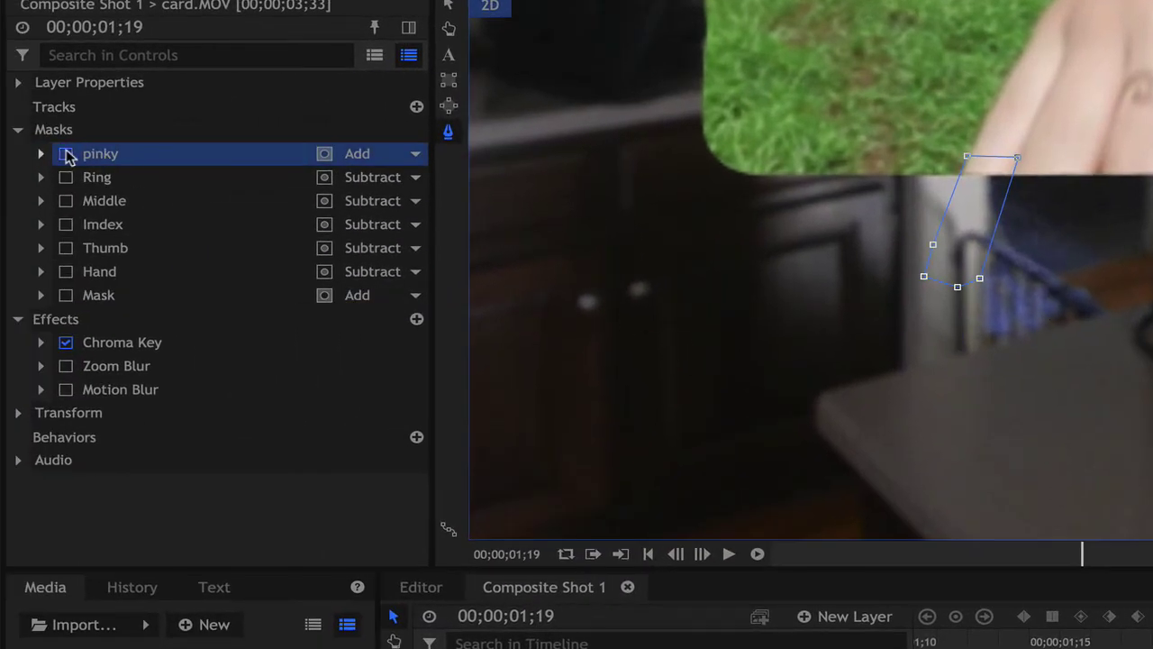
{"action": "left_click", "coordinate": [66, 154]}
{"action": "left_click", "coordinate": [65, 178]}
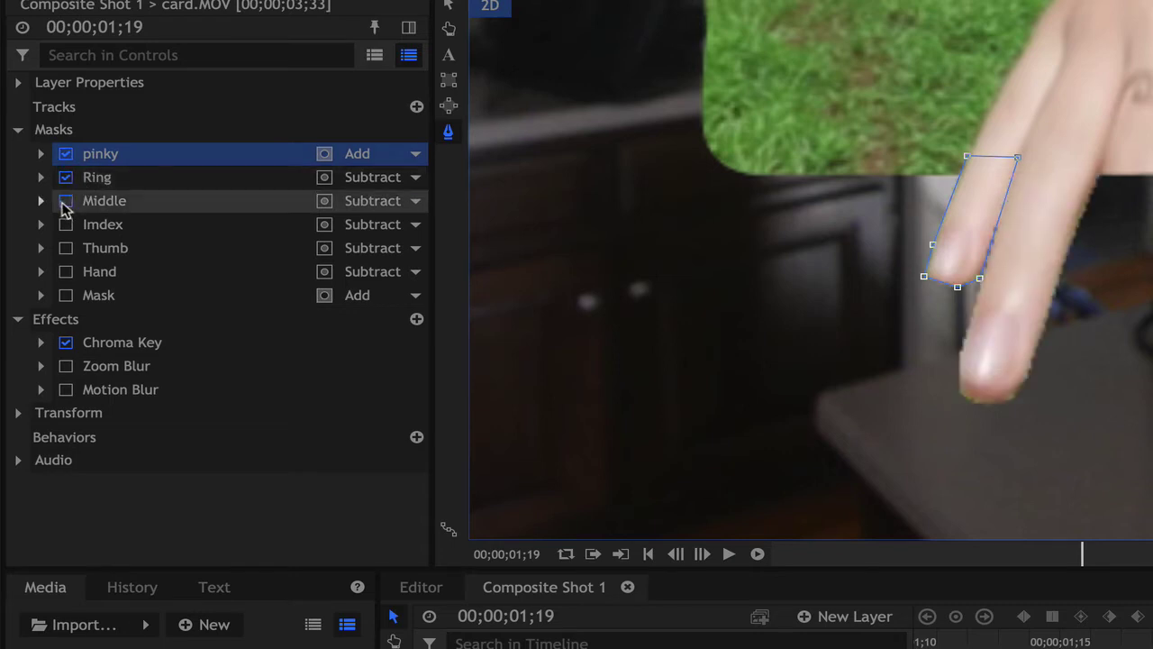
{"action": "left_click", "coordinate": [66, 201]}
{"action": "left_click", "coordinate": [65, 224]}
{"action": "left_click", "coordinate": [66, 248]}
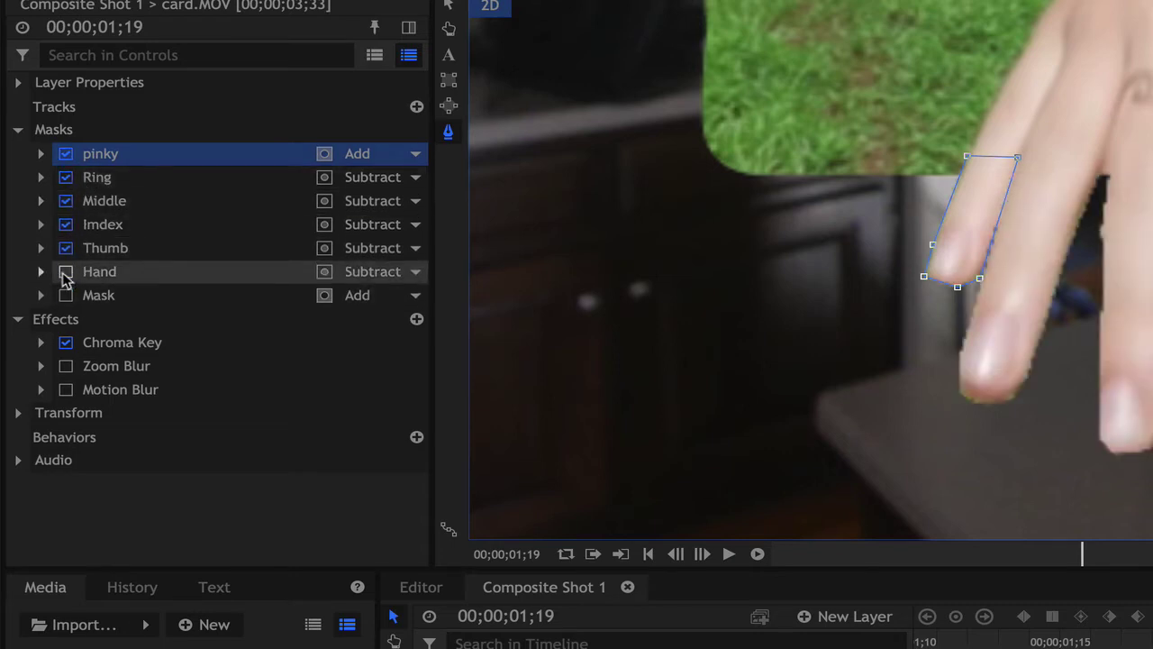
{"action": "left_click", "coordinate": [66, 271]}
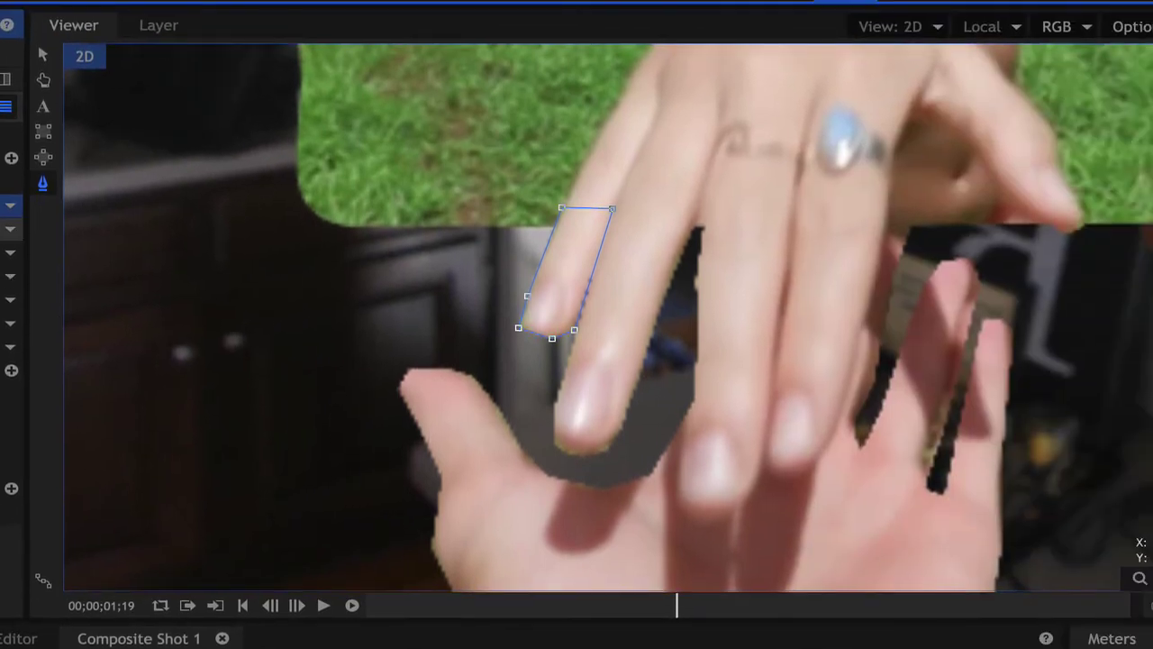
Step: Show the Middle mask at frame 00;00;01;19 and select all of its points around the finger
{"action": "left_click", "coordinate": [101, 177]}
{"action": "left_click", "coordinate": [104, 201]}
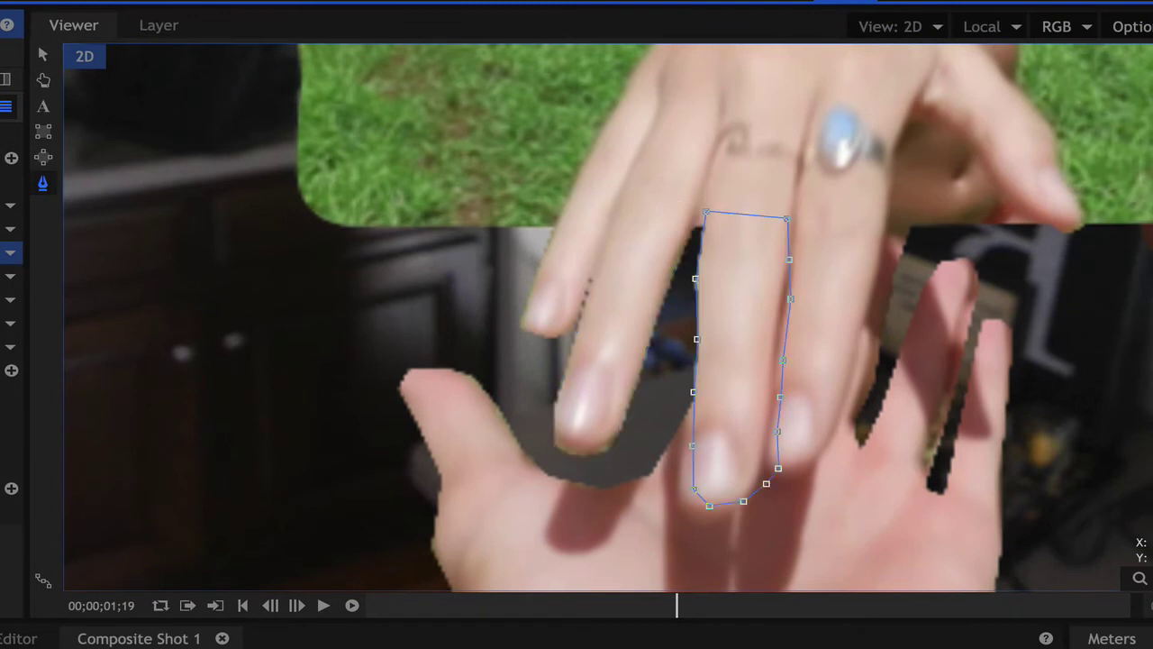
{"action": "left_click", "coordinate": [721, 405]}
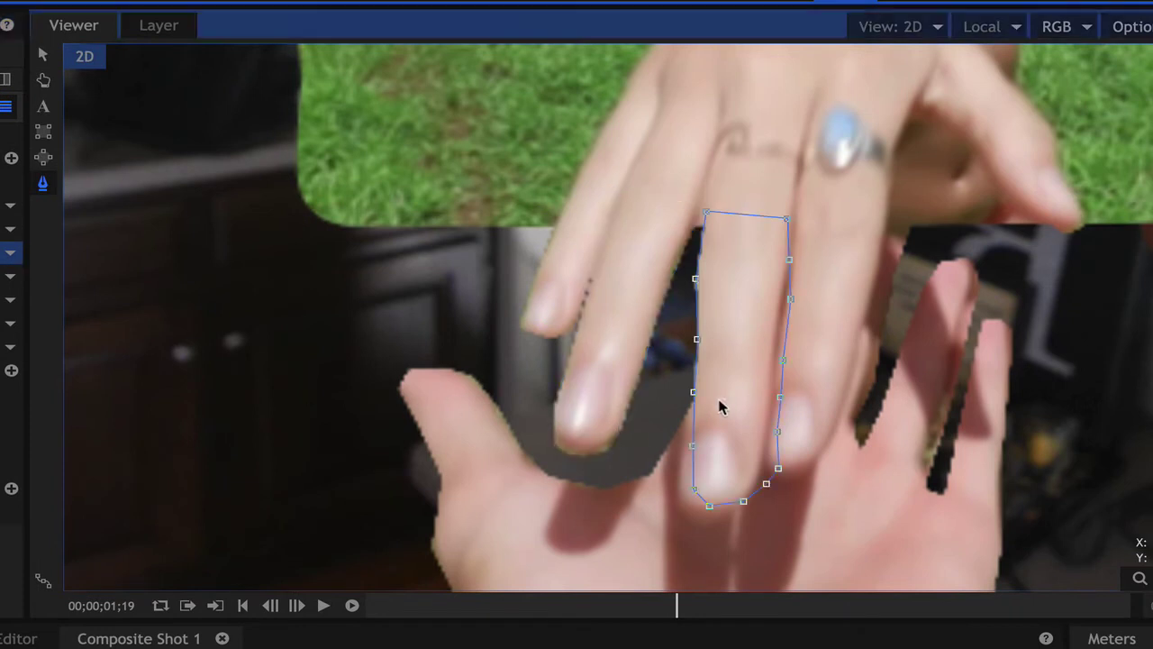
{"action": "left_click_drag", "start_coordinate": [656, 180], "coordinate": [806, 541]}
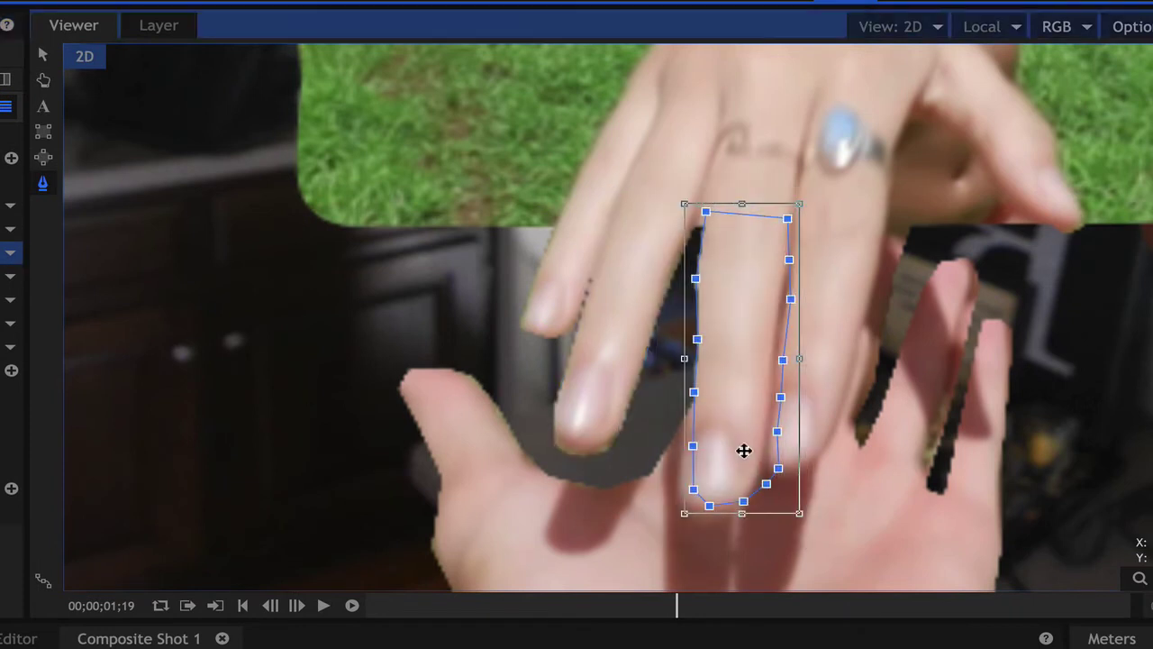
{"action": "left_click_drag", "start_coordinate": [744, 450], "coordinate": [728, 457]}
Step: Step back and forth between frames 00;00;01;15 and 00;00;01;23 to examine how the Middle mask follows the finger
{"action": "key", "text": "Left"}
{"action": "key", "text": "Left"}
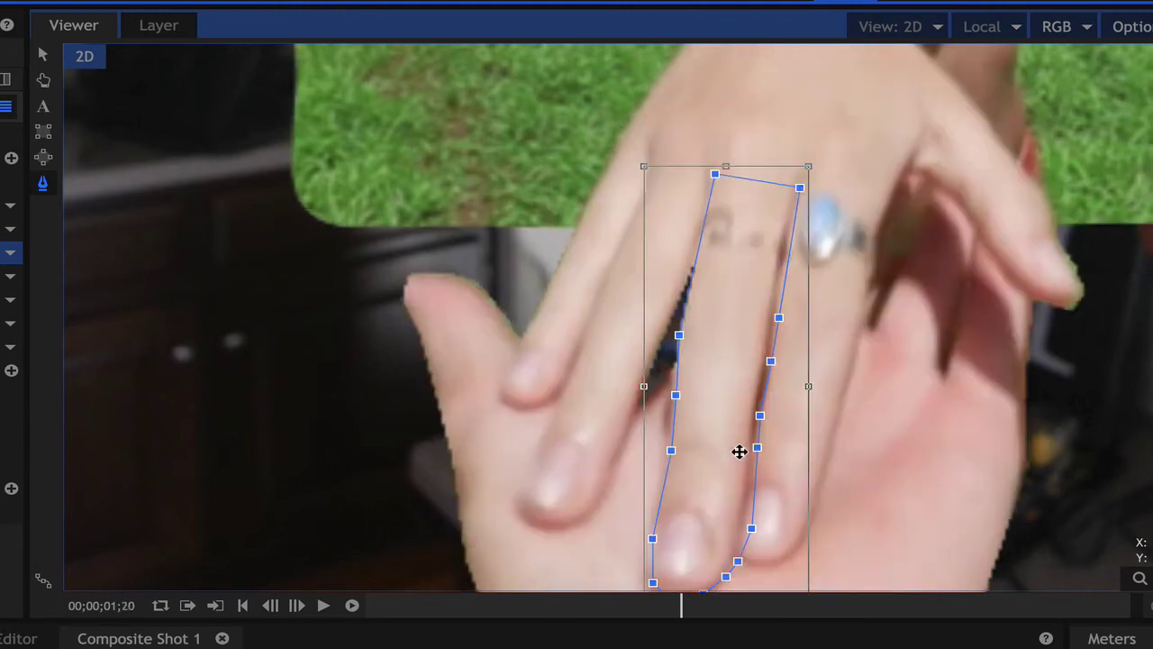
{"action": "key", "text": "Left"}
{"action": "key", "text": "Left"}
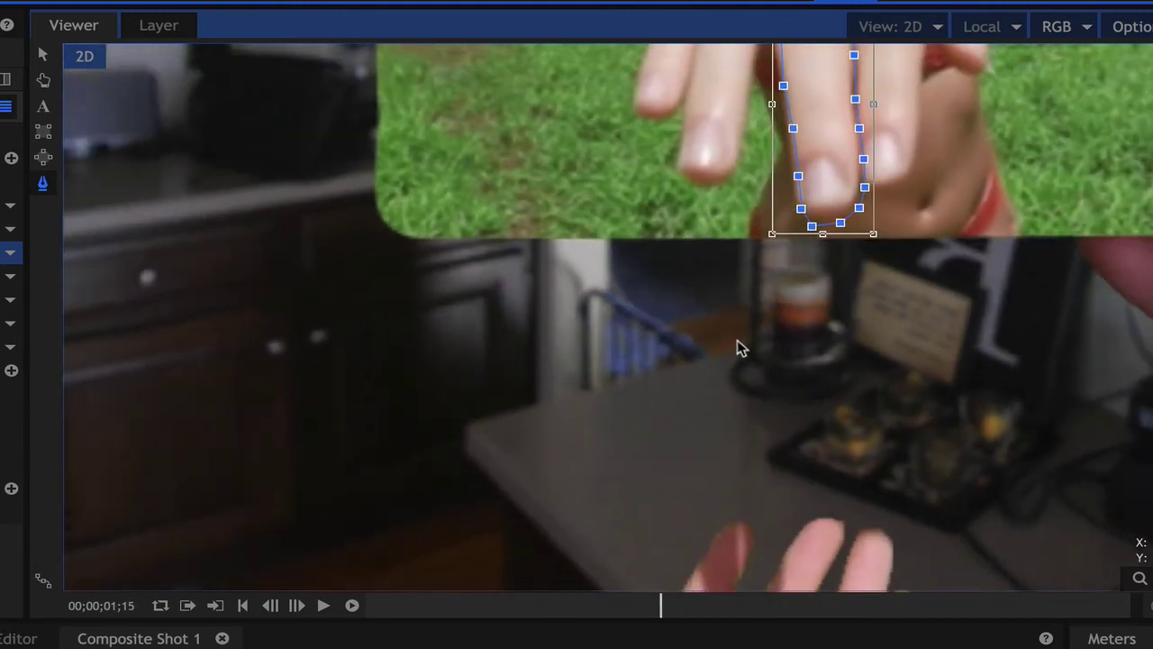
{"action": "key", "text": "Right"}
{"action": "key", "text": "Right"}
{"action": "key", "text": "Right"}
{"action": "key", "text": "Right"}
{"action": "key", "text": "Right"}
{"action": "key", "text": "Right"}
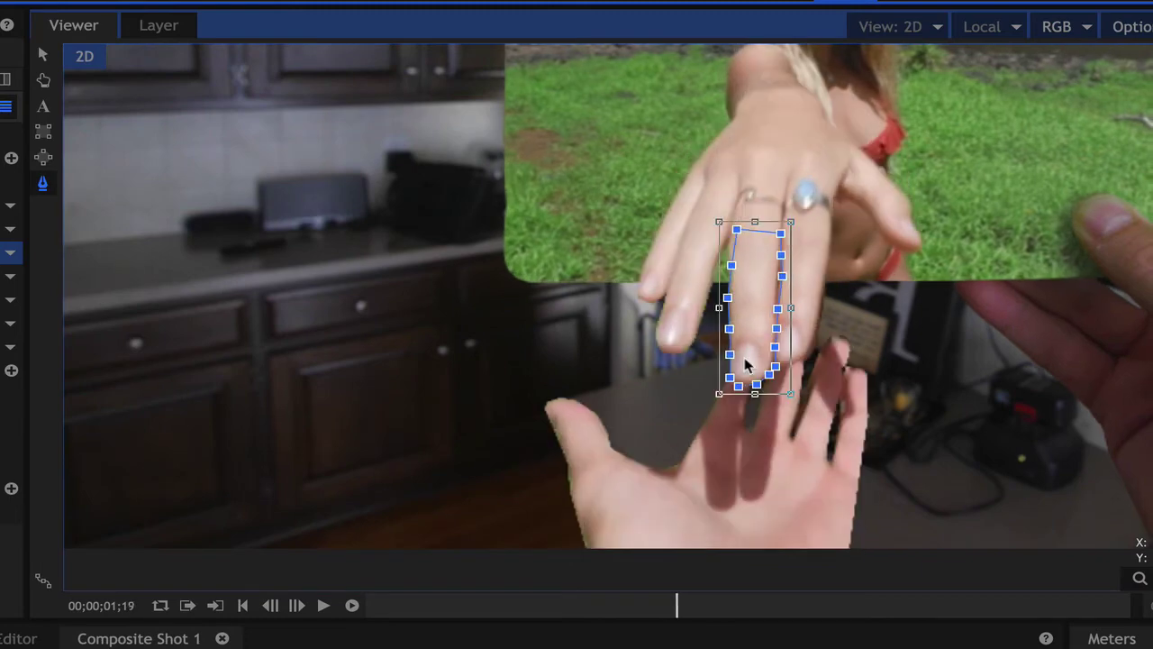
{"action": "key", "text": "Right"}
{"action": "key", "text": "Right"}
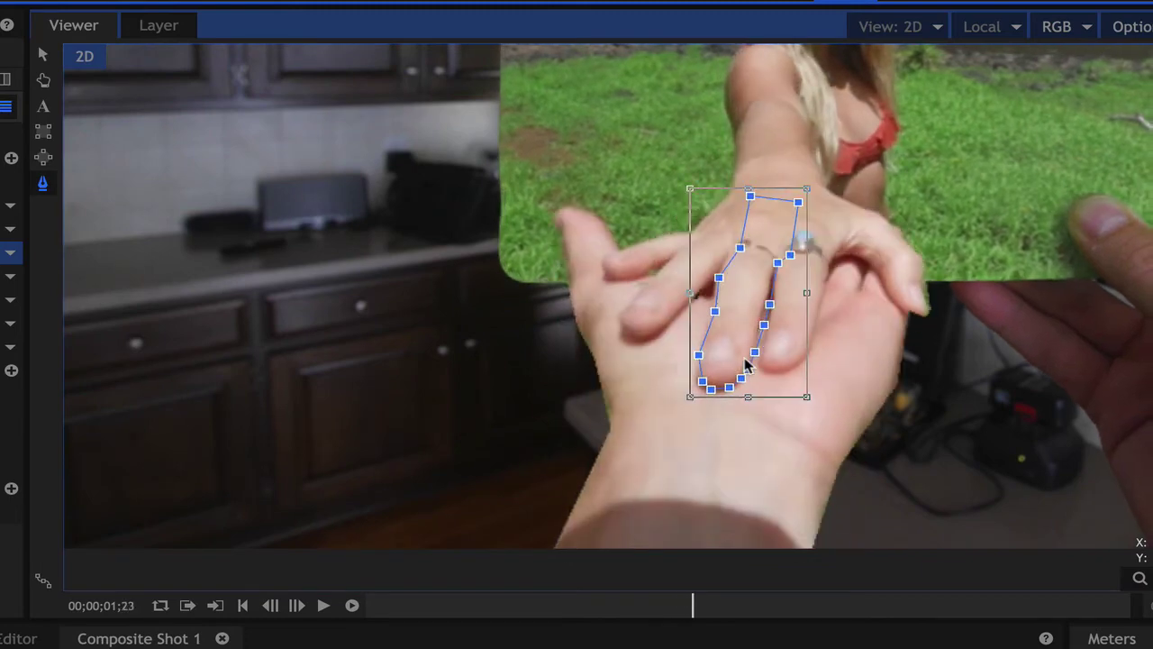
{"action": "key", "text": "Right"}
{"action": "key", "text": "Left"}
{"action": "key", "text": "Left"}
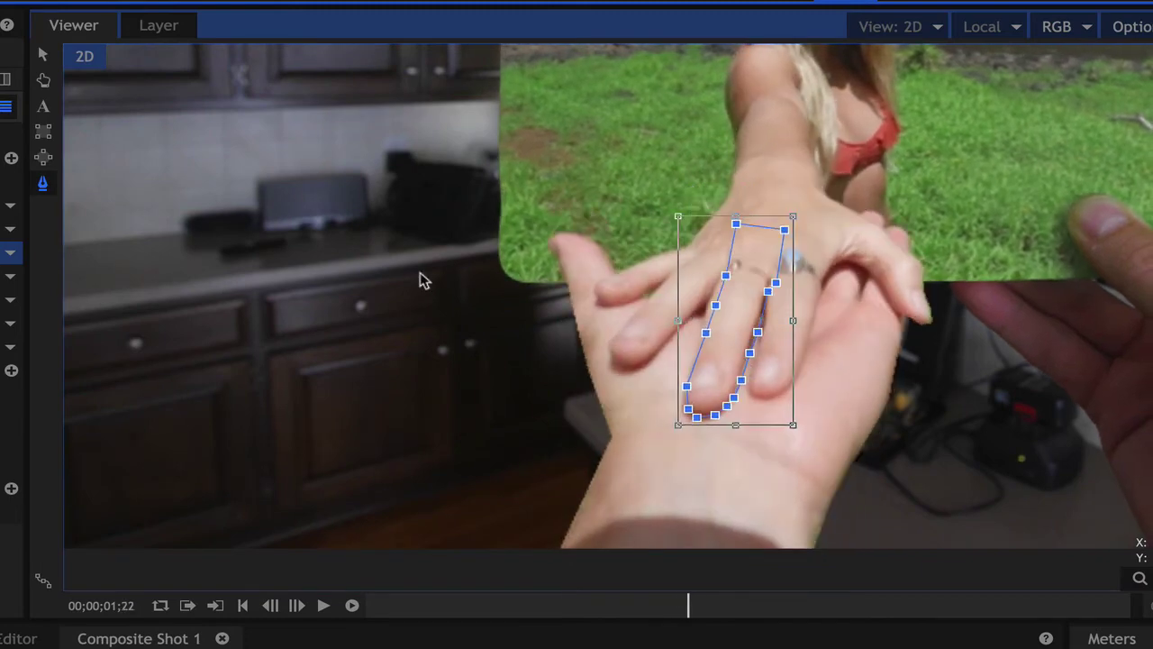
Step: Show the index finger, Thumb and Hand mask outlines one after another at frame 00;00;01;22
{"action": "left_click", "coordinate": [3, 277]}
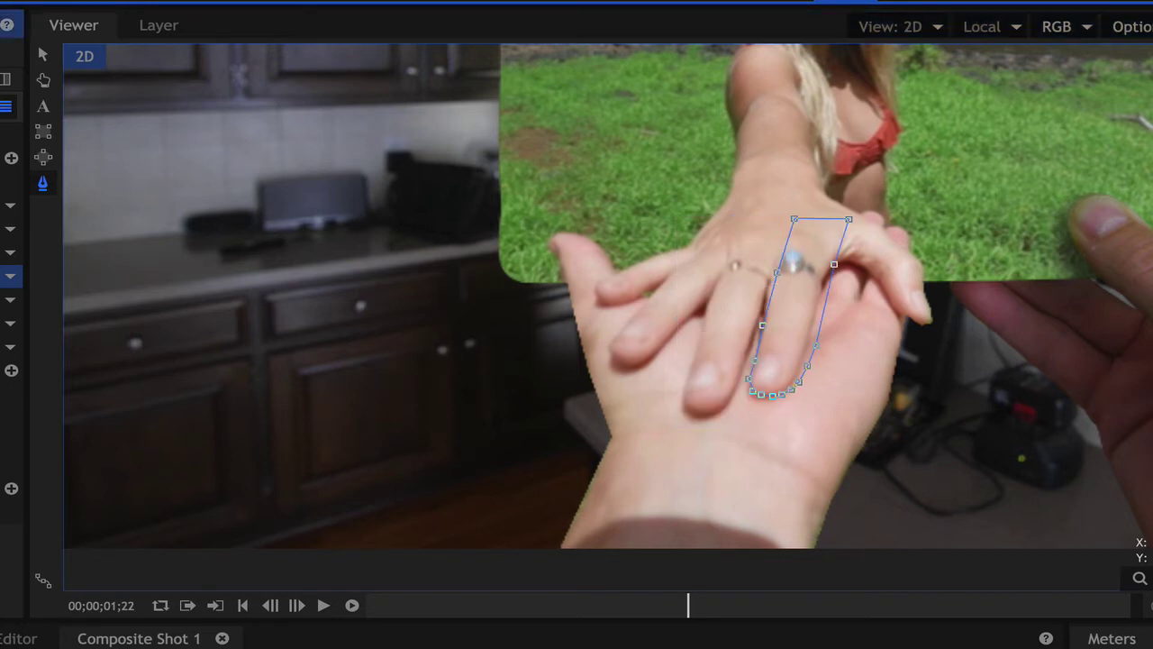
{"action": "left_click", "coordinate": [3, 300]}
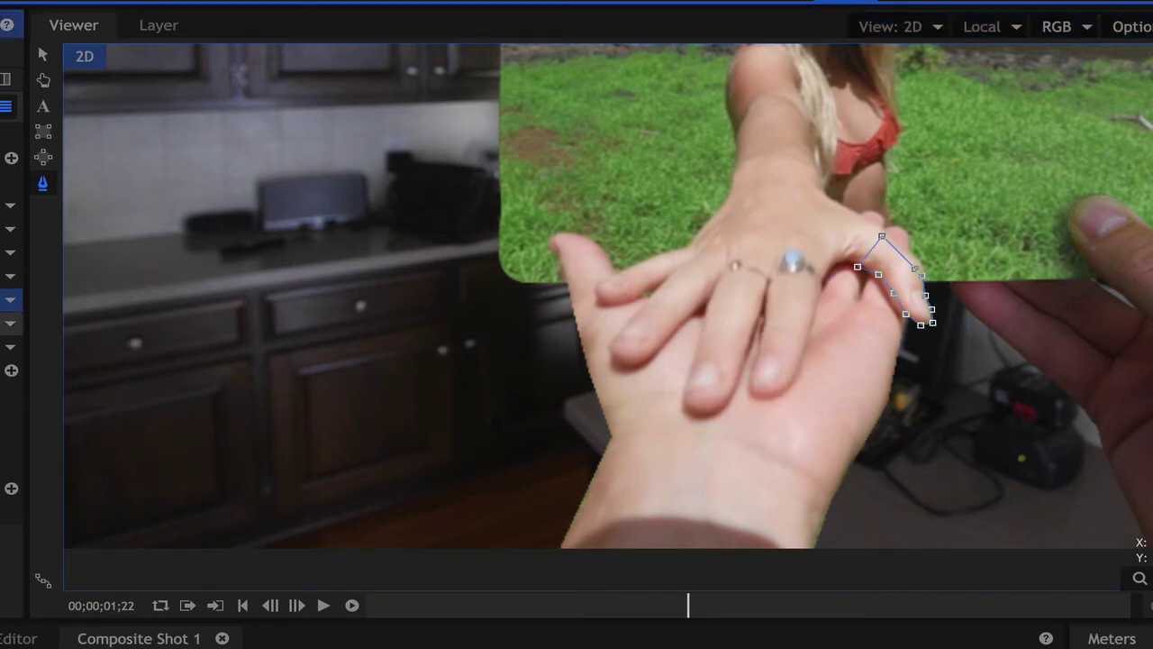
{"action": "left_click", "coordinate": [4, 323]}
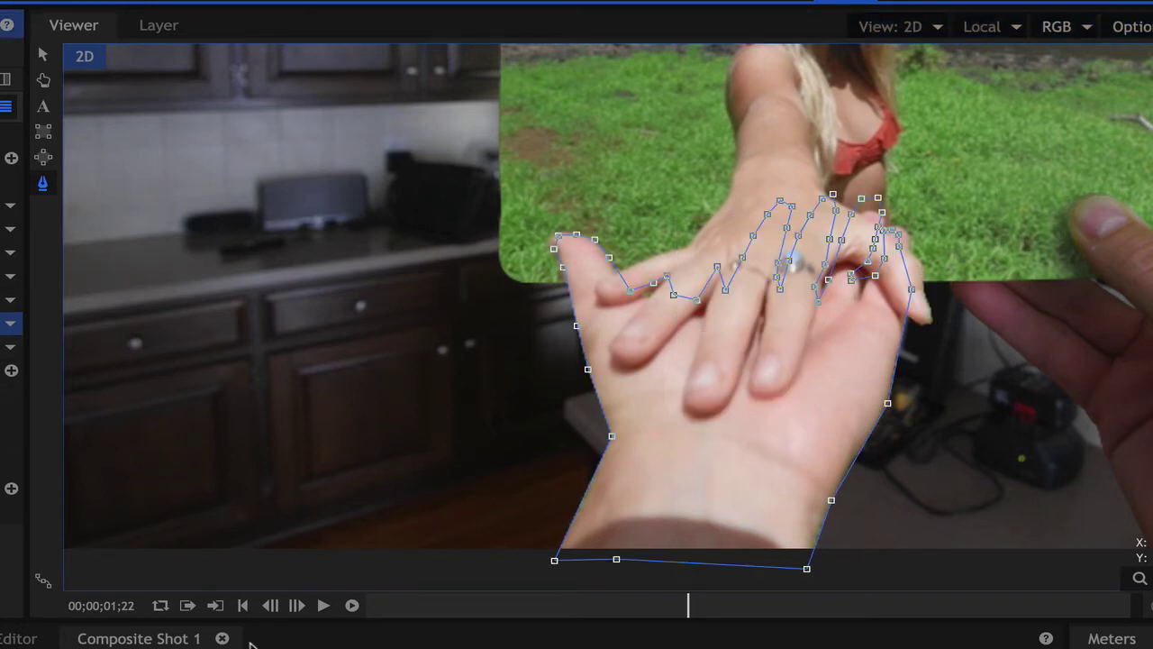
Step: Go back through the frames to 00;00;01;13 to examine the Hand mask around the reaching hand
{"action": "left_click_drag", "start_coordinate": [636, 610], "coordinate": [667, 614]}
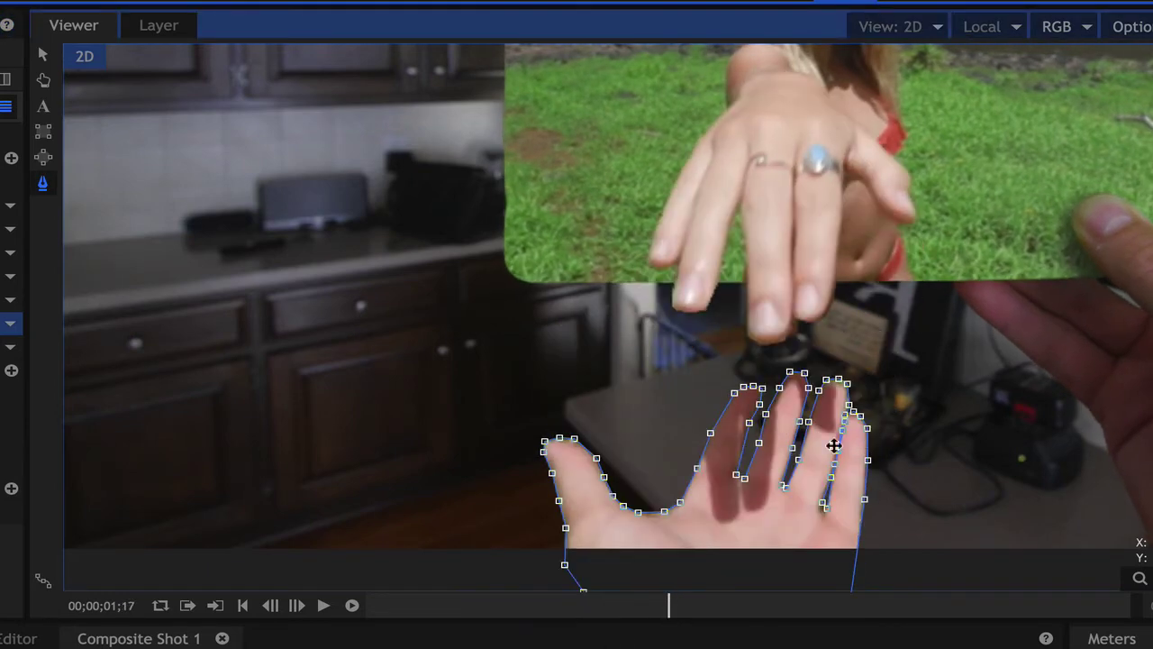
{"action": "left_click", "coordinate": [681, 502]}
{"action": "key", "text": "Left"}
{"action": "key", "text": "Left"}
{"action": "key", "text": "Left"}
{"action": "key", "text": "Left"}
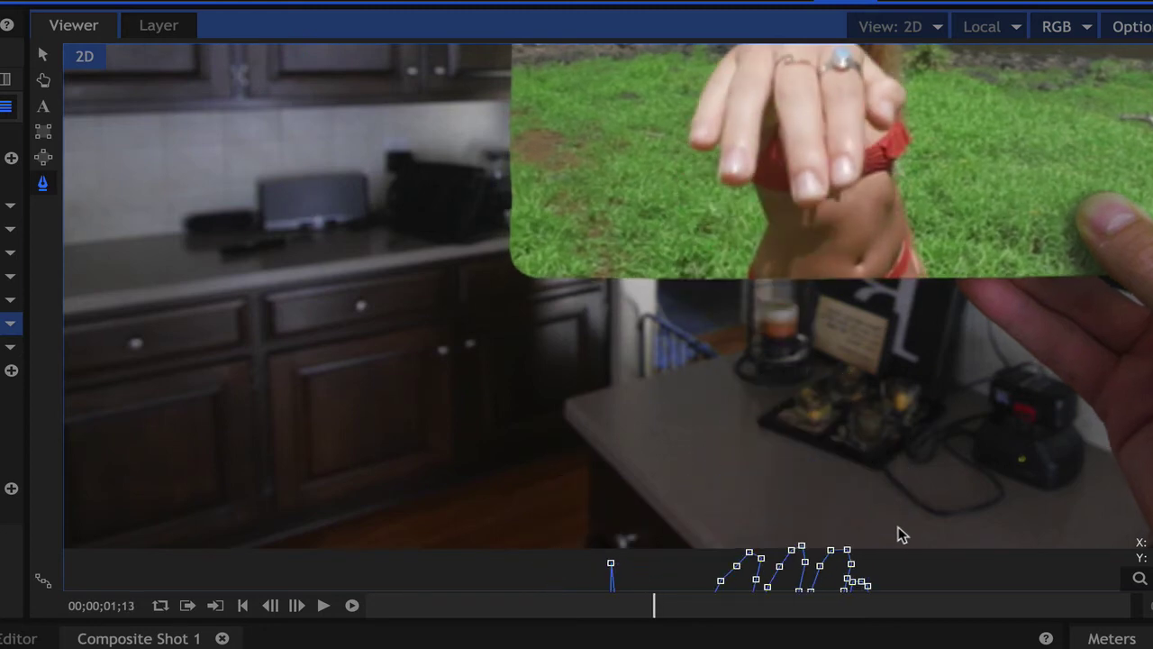
Step: Step forward to frame 00;00;01;23 and back to 00;00;01;17 to examine how the Hand mask is reshaped at each frame
{"action": "key", "text": "Right"}
{"action": "key", "text": "Right"}
{"action": "key", "text": "Right"}
{"action": "key", "text": "Right"}
{"action": "key", "text": "Right"}
{"action": "key", "text": "Right"}
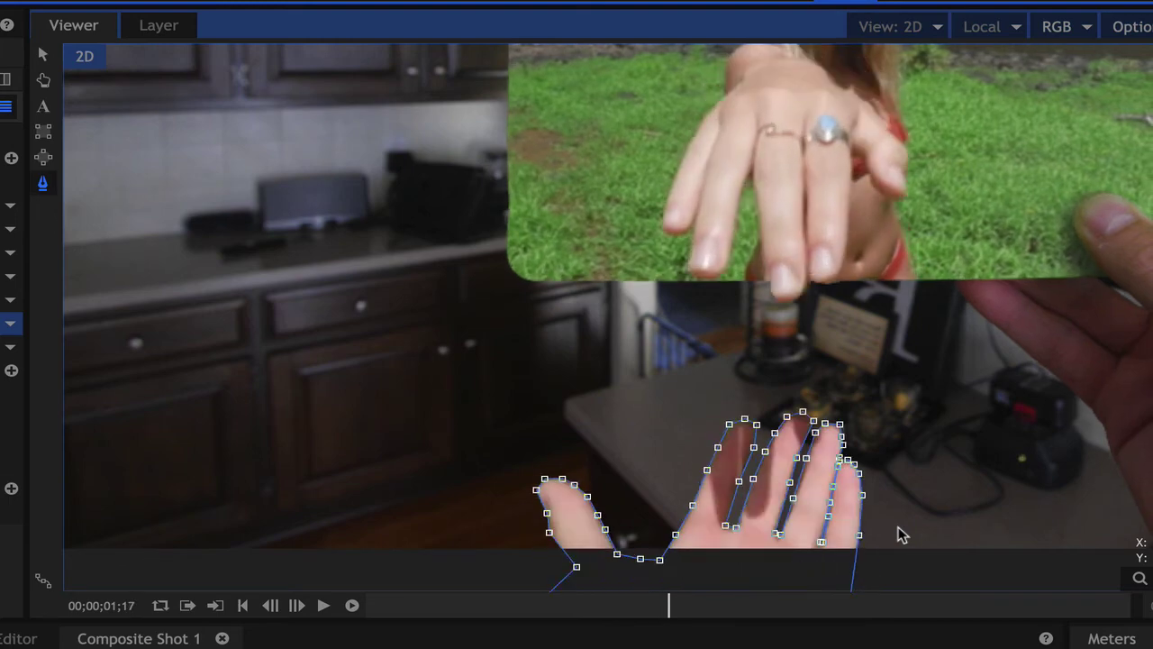
{"action": "key", "text": "Right"}
{"action": "key", "text": "Right"}
{"action": "key", "text": "Right"}
{"action": "key", "text": "Right"}
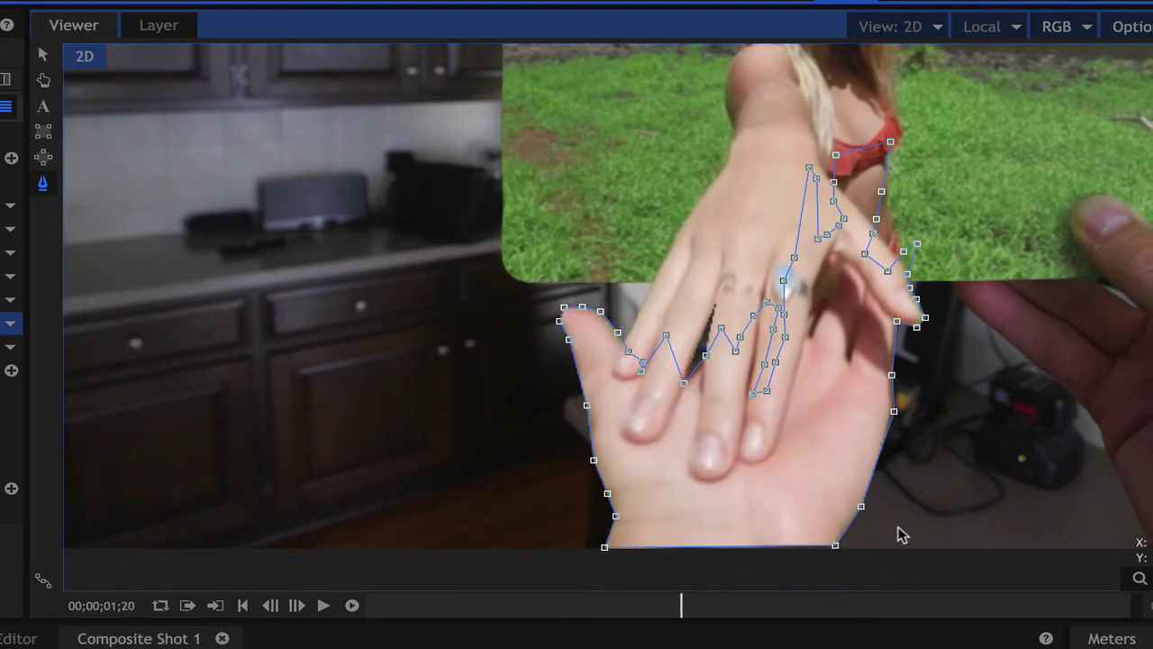
{"action": "key", "text": "Left"}
{"action": "key", "text": "Left"}
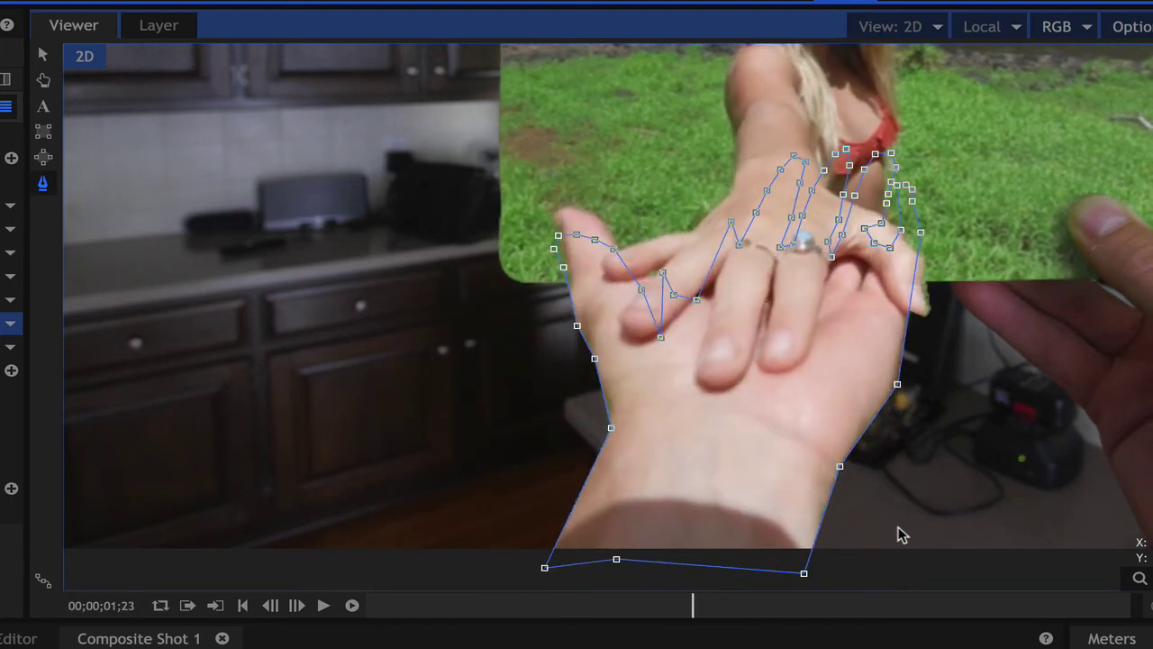
{"action": "key", "text": "Right"}
{"action": "key", "text": "Right"}
{"action": "key", "text": "Left"}
{"action": "key", "text": "Left"}
{"action": "key", "text": "Left"}
{"action": "key", "text": "Left"}
{"action": "key", "text": "Left"}
{"action": "key", "text": "Left"}
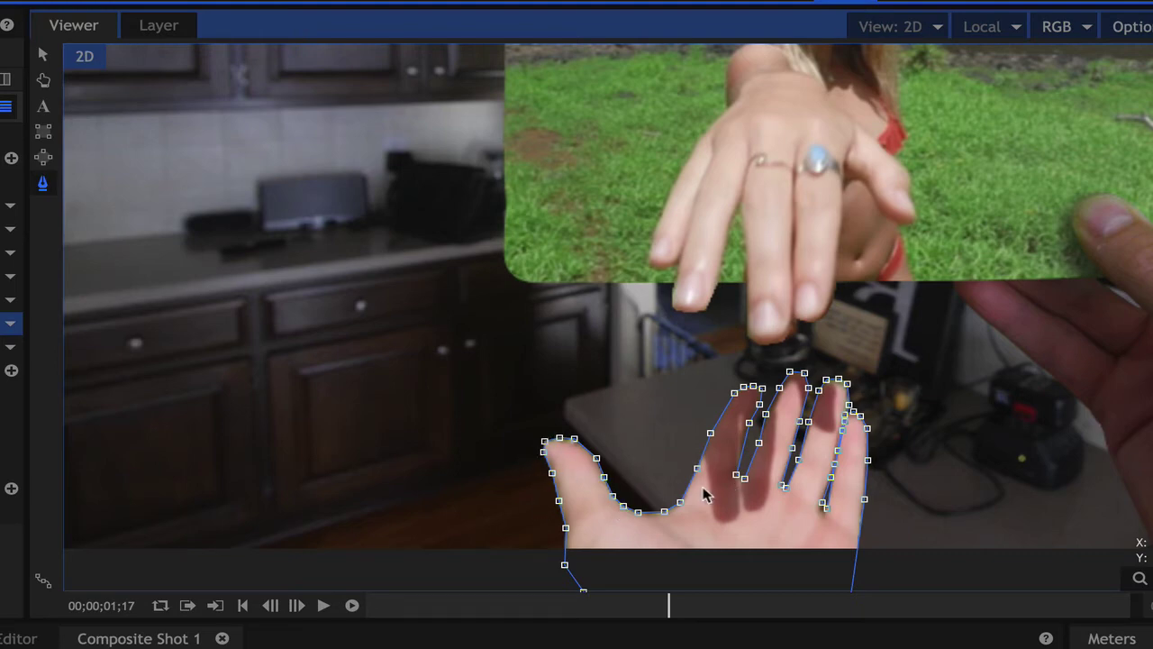
Step: Try adding an extra point to the Hand mask along the index finger at 00;00;01;17, and delete it at 00;00;01;14
{"action": "scroll", "coordinate": [704, 491], "scroll_direction": "up", "scroll_amount": 2}
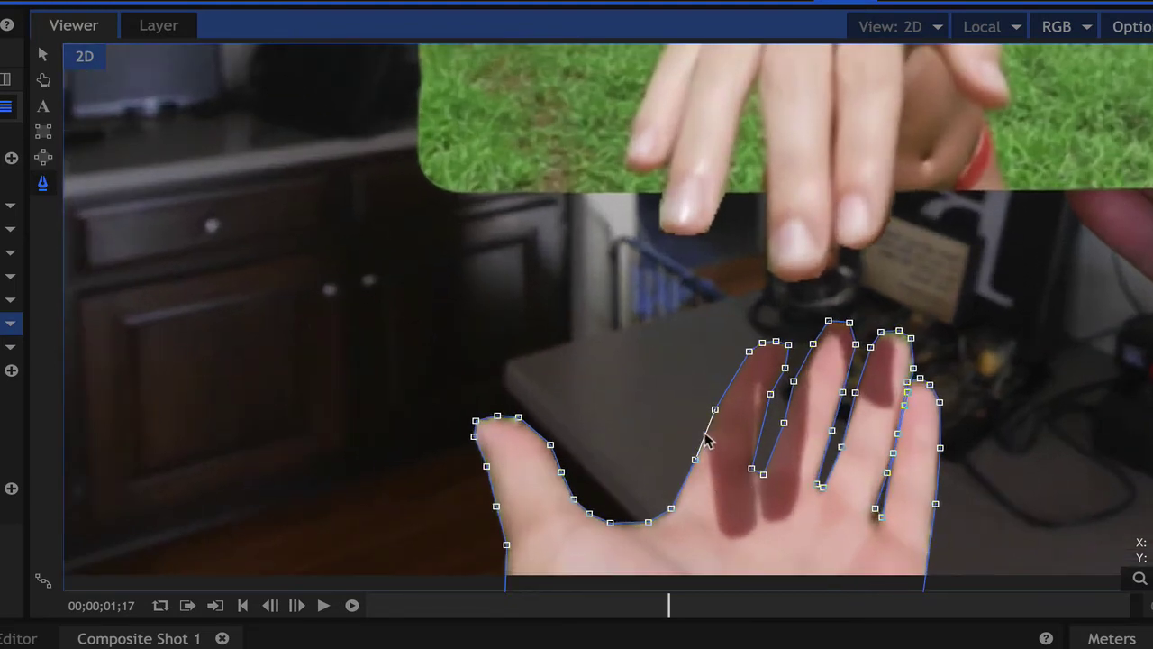
{"action": "mouse_move", "coordinate": [707, 439]}
{"action": "left_mouse_down"}
{"action": "mouse_move", "coordinate": [567, 362]}
{"action": "mouse_move", "coordinate": [703, 435]}
{"action": "left_mouse_up"}
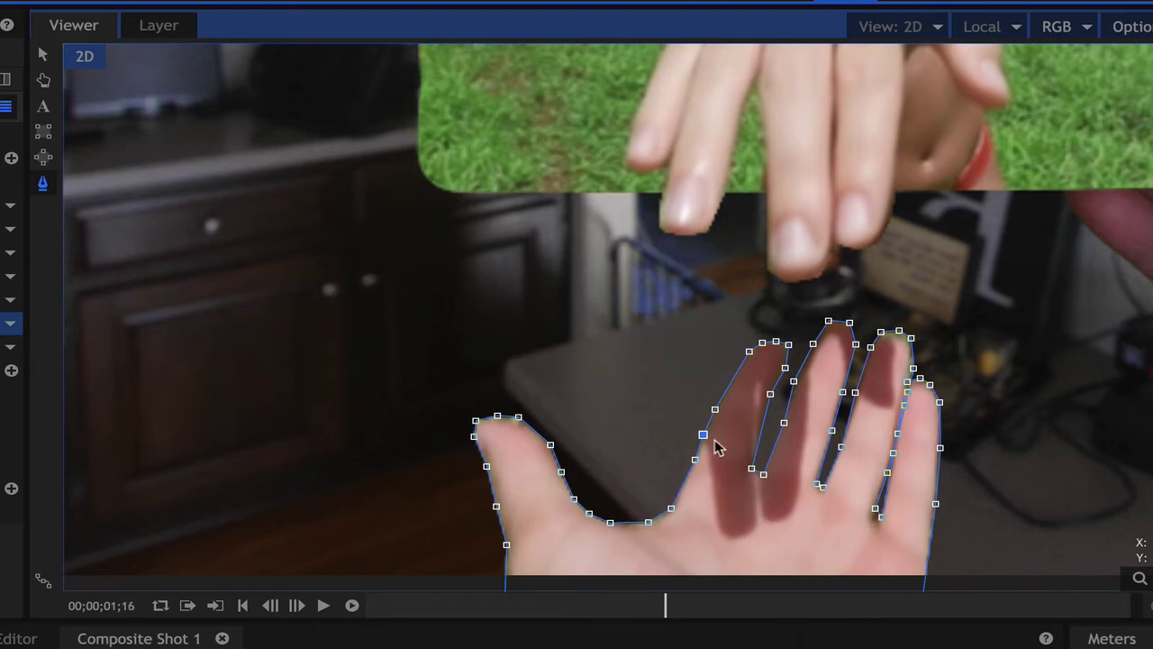
{"action": "key", "text": "comma"}
{"action": "key", "text": "comma"}
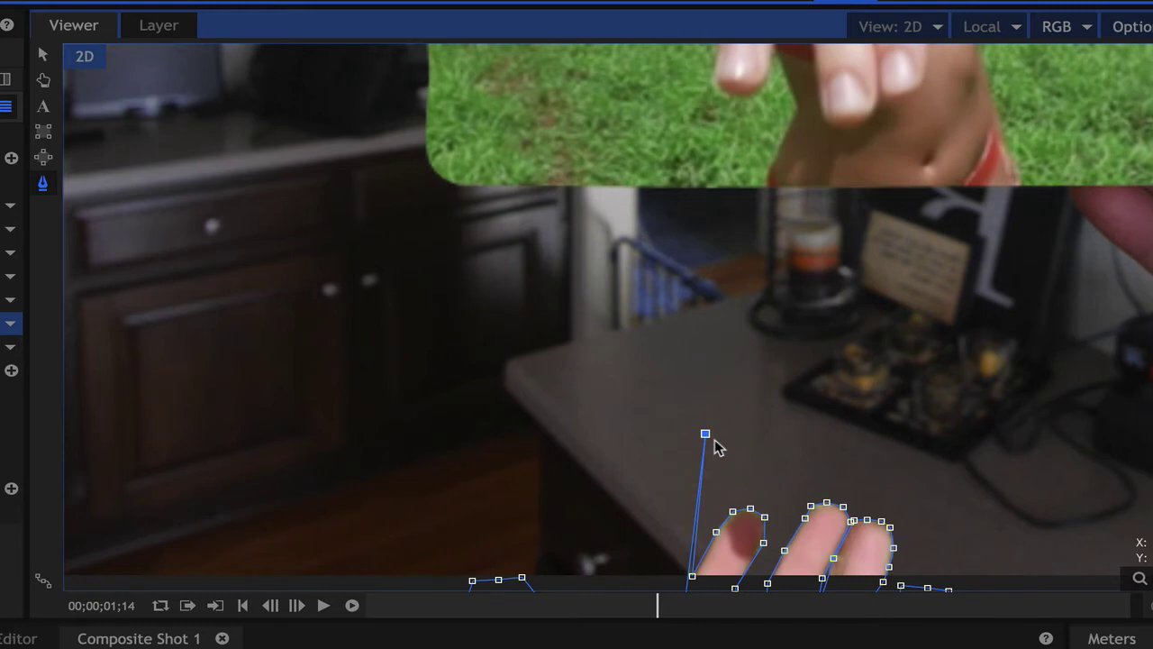
{"action": "scroll", "coordinate": [759, 440], "scroll_direction": "down", "scroll_amount": 3}
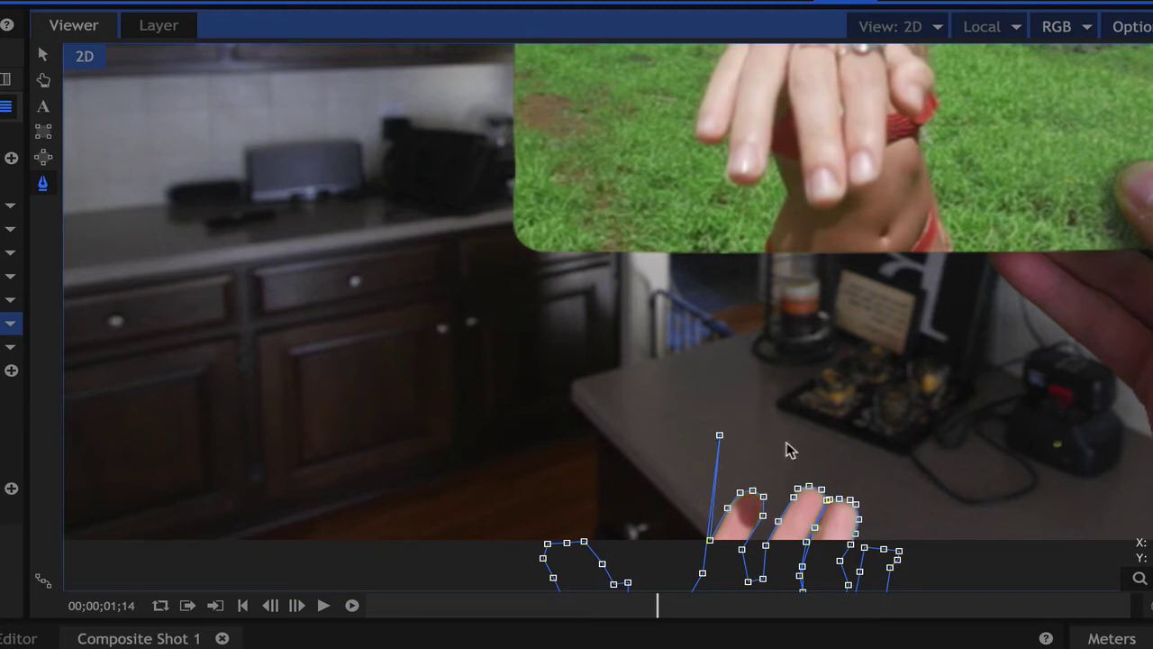
{"action": "left_click_drag", "start_coordinate": [656, 411], "coordinate": [806, 458]}
{"action": "key", "text": "Delete"}
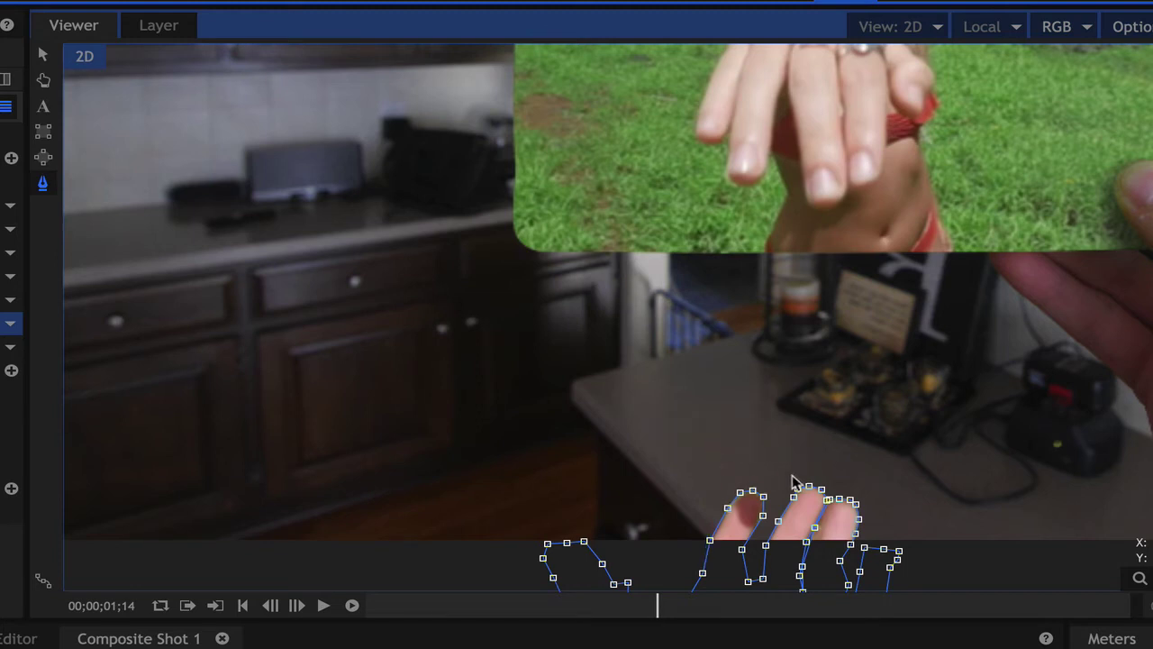
Step: Step between frames 00;00;01;14 and 00;00;01;18 to examine the Hand mask's points around the thumb and fingers
{"action": "key", "text": "Right"}
{"action": "key", "text": "Right"}
{"action": "key", "text": "Right"}
{"action": "key", "text": "Right"}
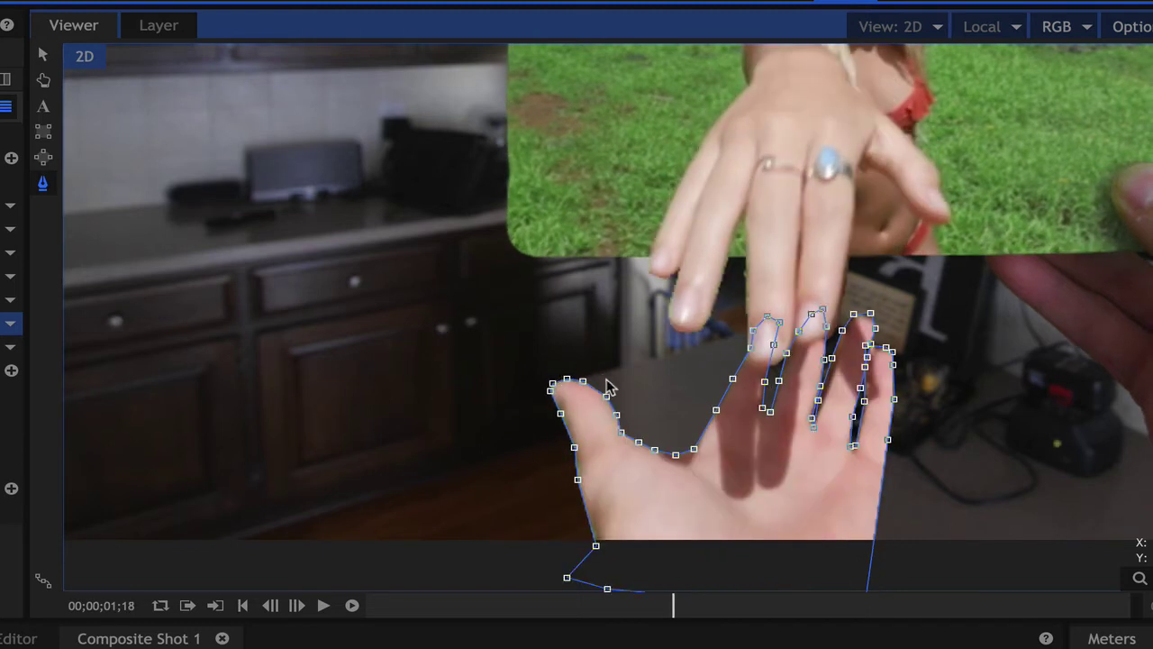
{"action": "left_click", "coordinate": [675, 454]}
{"action": "left_click", "coordinate": [728, 451]}
{"action": "key", "text": "Left"}
{"action": "key", "text": "Left"}
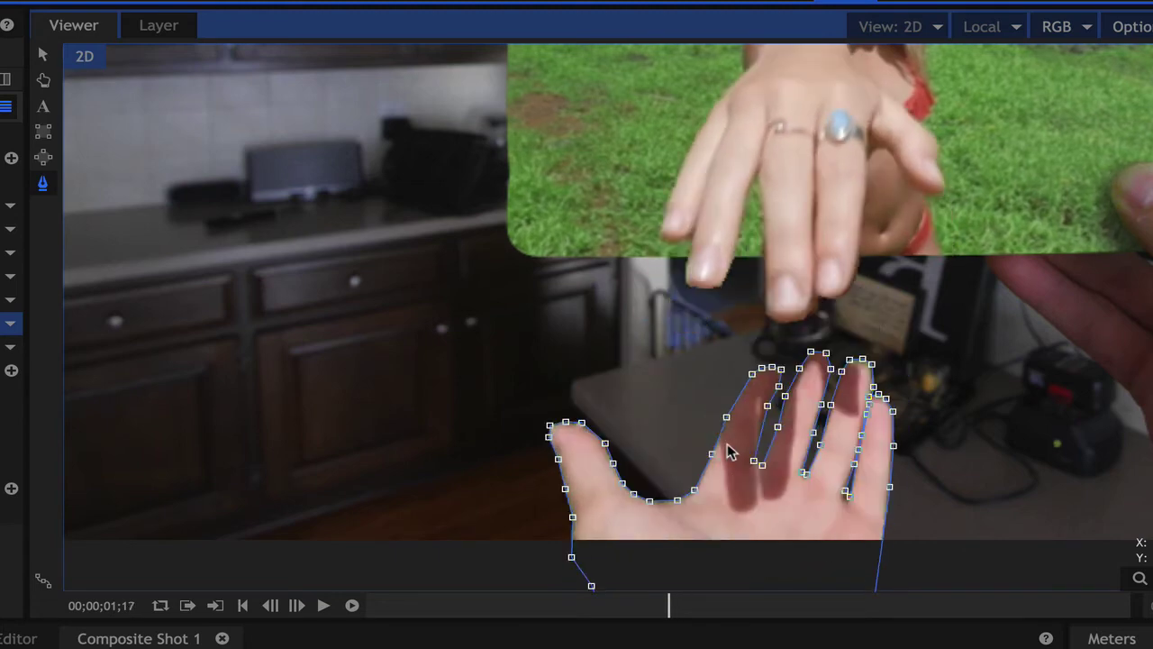
{"action": "key", "text": "Right"}
{"action": "key", "text": "Left"}
Step: Hide the mask outline and advance from frame 00;00;01;17 past 00;00;01;20 to examine the whole composite
{"action": "left_click", "coordinate": [451, 644]}
{"action": "scroll", "coordinate": [676, 415], "scroll_direction": "down", "scroll_amount": 3}
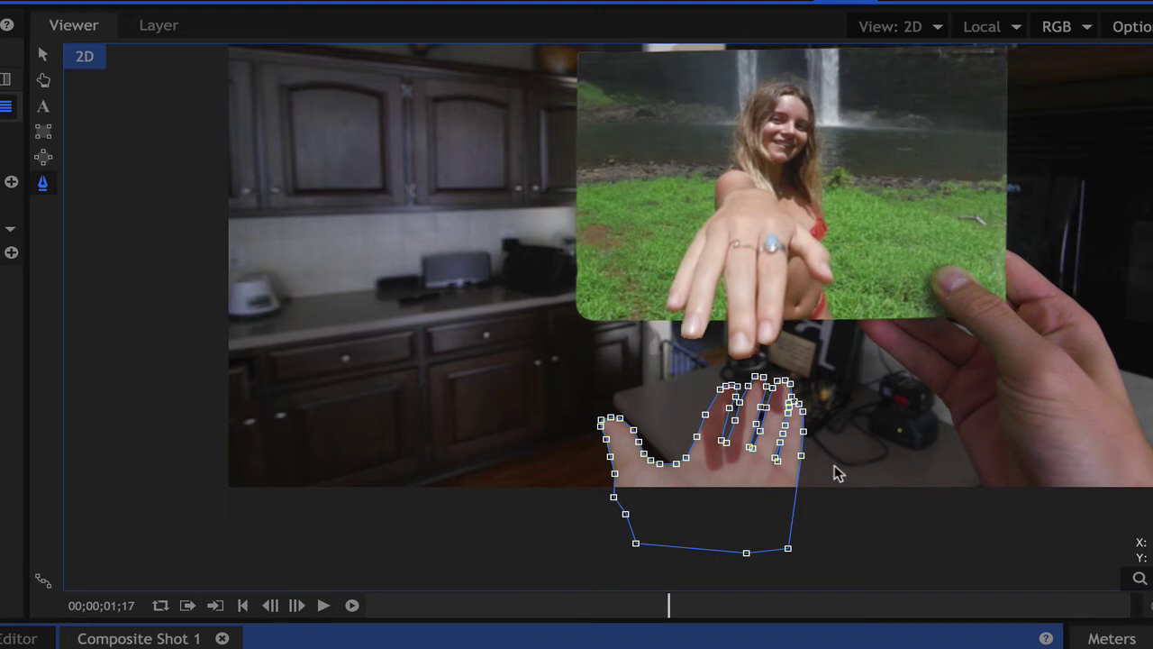
{"action": "left_click", "coordinate": [8, 360]}
{"action": "key", "text": "Right"}
{"action": "key", "text": "Right"}
{"action": "key", "text": "Right"}
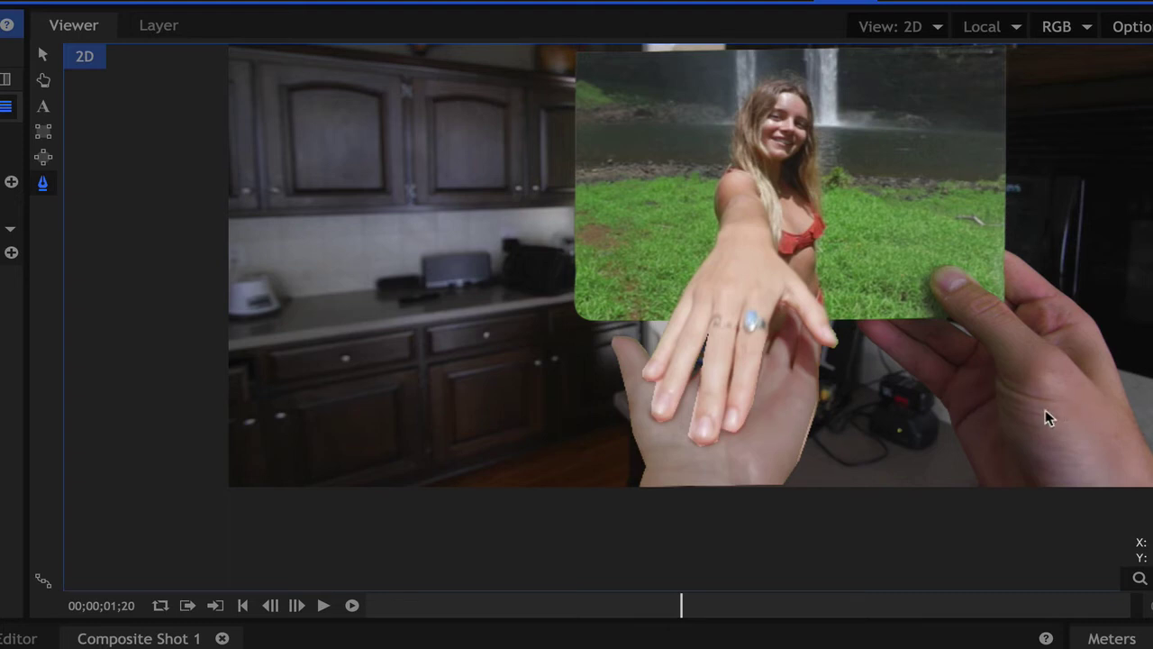
{"action": "key", "text": "Right"}
{"action": "key", "text": "Right"}
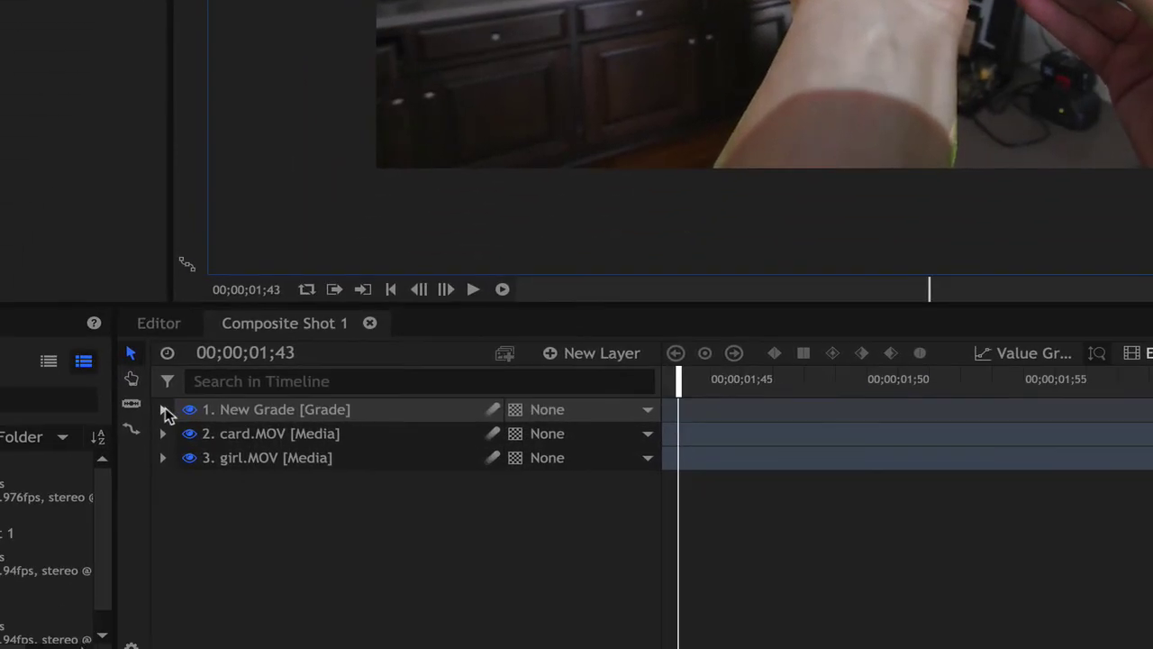
Step: Open the New Grade layer's Shadows & Highlights settings and select the Highlight Amount keyframe at 00;00;01;53
{"action": "left_click", "coordinate": [164, 409]}
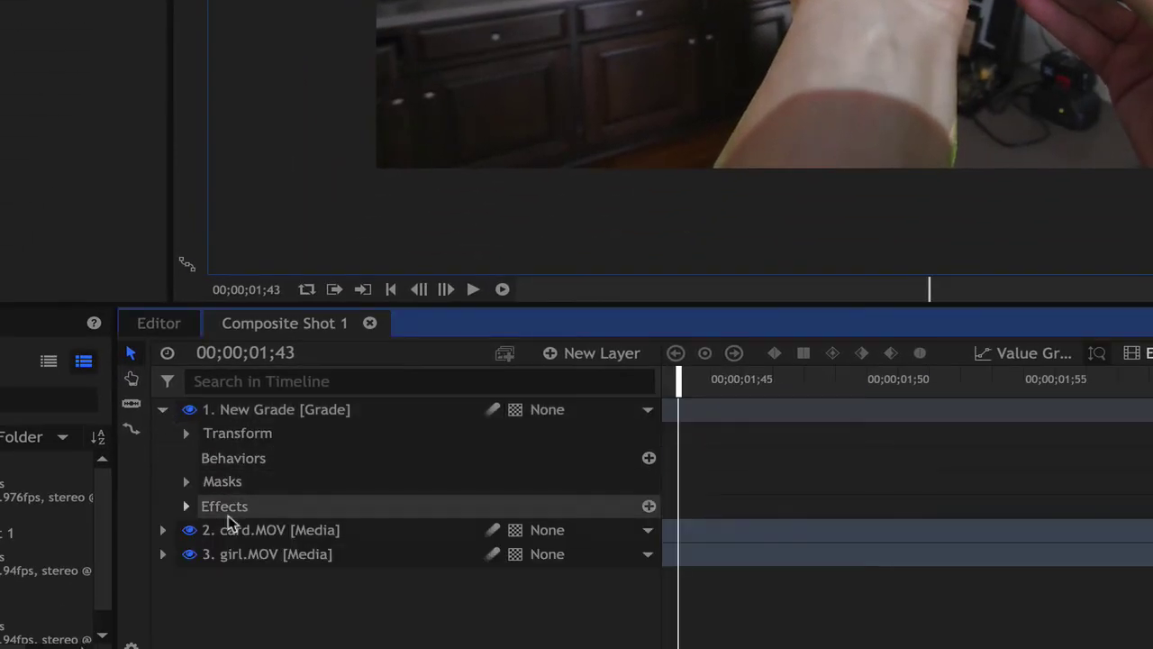
{"action": "left_click", "coordinate": [187, 506]}
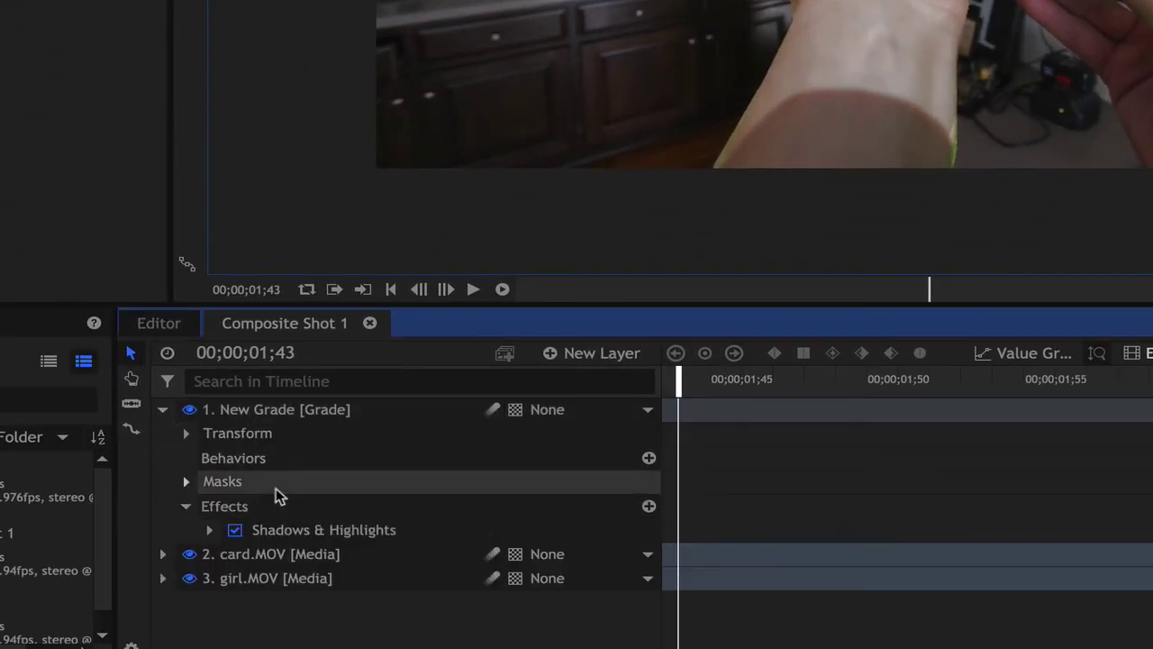
{"action": "left_click", "coordinate": [211, 530]}
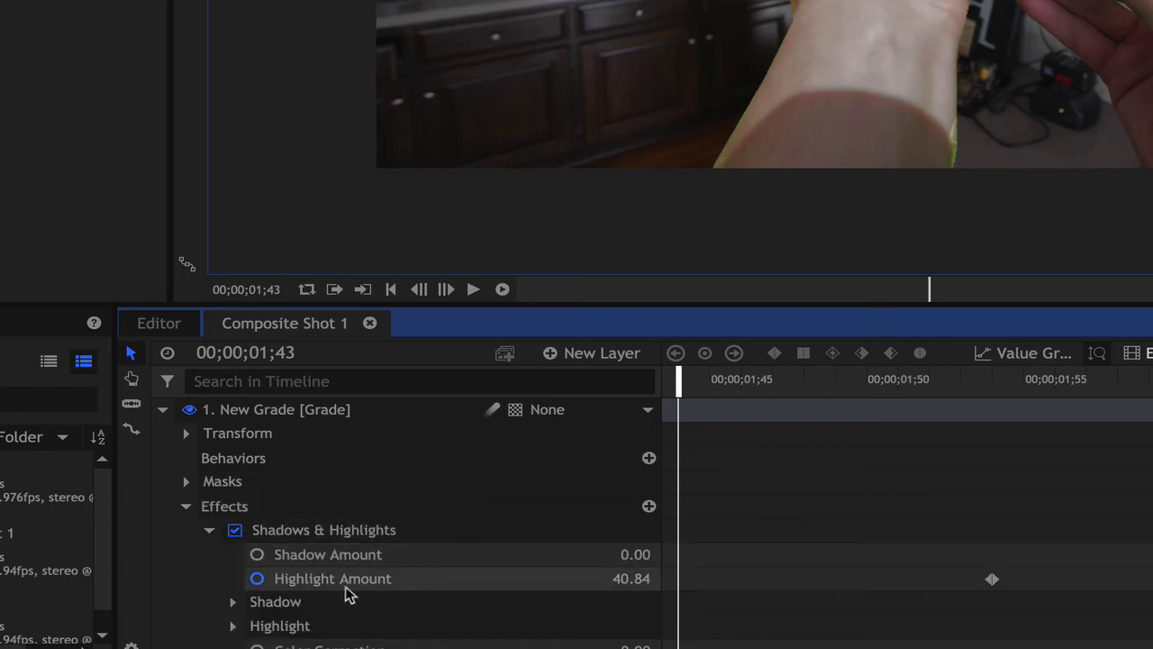
{"action": "left_click", "coordinate": [993, 379]}
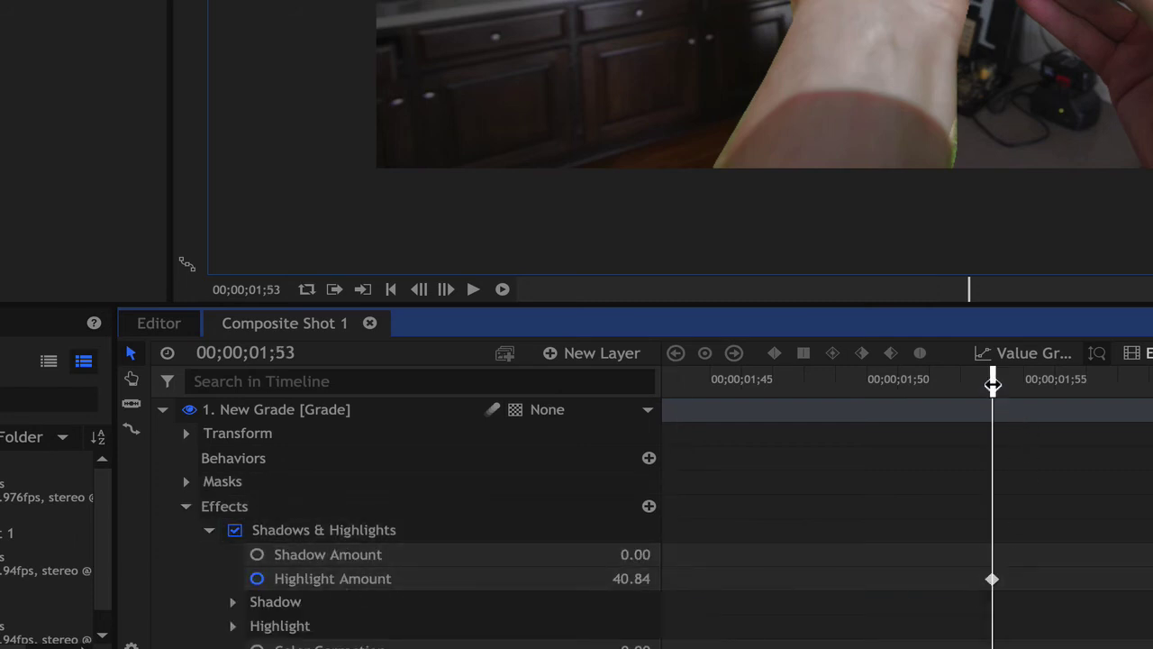
{"action": "left_click_drag", "start_coordinate": [960, 541], "coordinate": [1046, 623]}
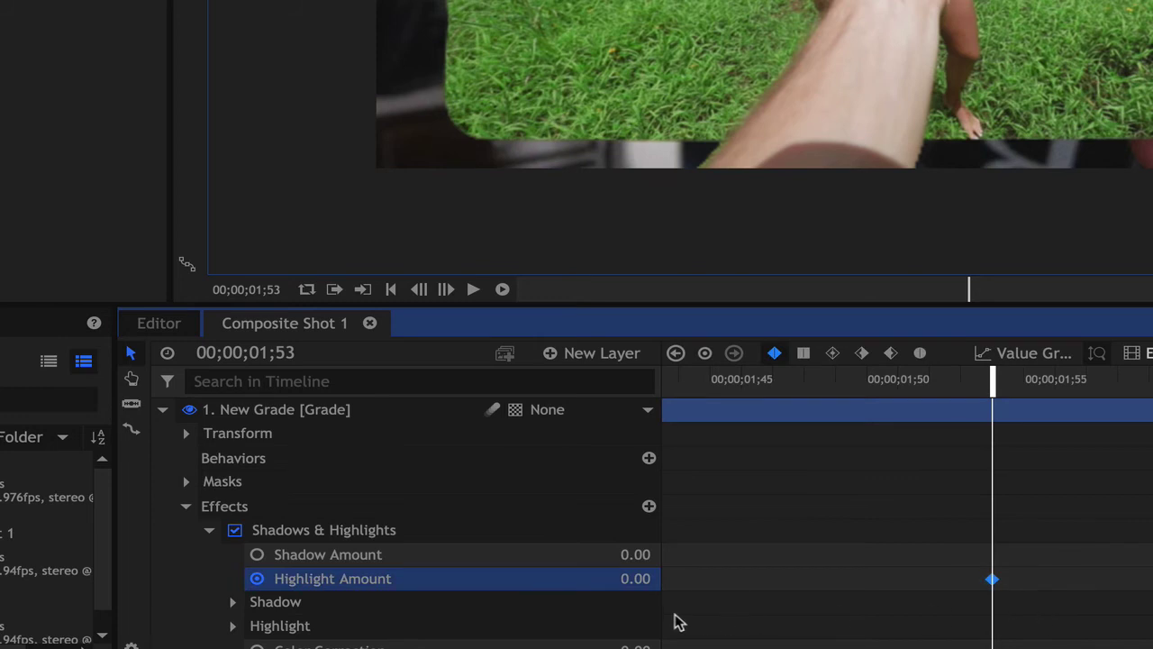
Step: Step back to the first Highlight Amount keyframe at 00;00;01;42 to examine how the highlight correction changes
{"action": "key", "text": "Left"}
{"action": "key", "text": "Left"}
{"action": "key", "text": "Left"}
{"action": "key", "text": "Left"}
{"action": "key", "text": "Left"}
{"action": "key", "text": "Left"}
{"action": "key", "text": "Left"}
{"action": "key", "text": "Left"}
{"action": "key", "text": "Left"}
{"action": "key", "text": "Left"}
{"action": "key", "text": "Left"}
{"action": "key", "text": "Left"}
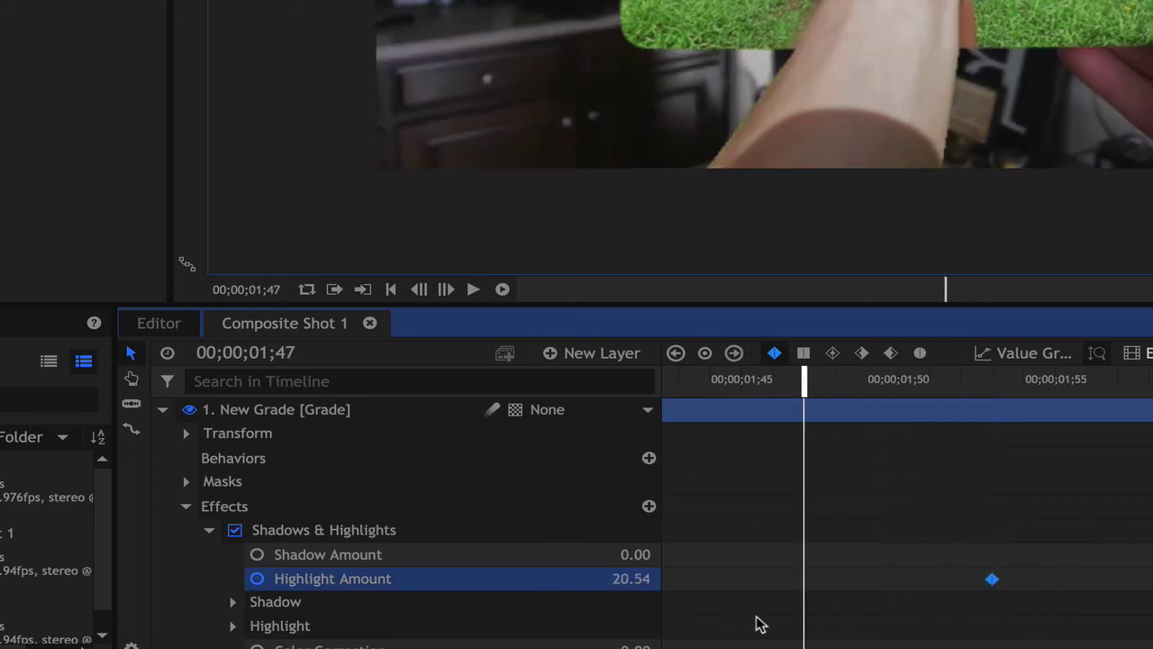
{"action": "key", "text": "Left"}
{"action": "key", "text": "Right"}
{"action": "key", "text": "Right"}
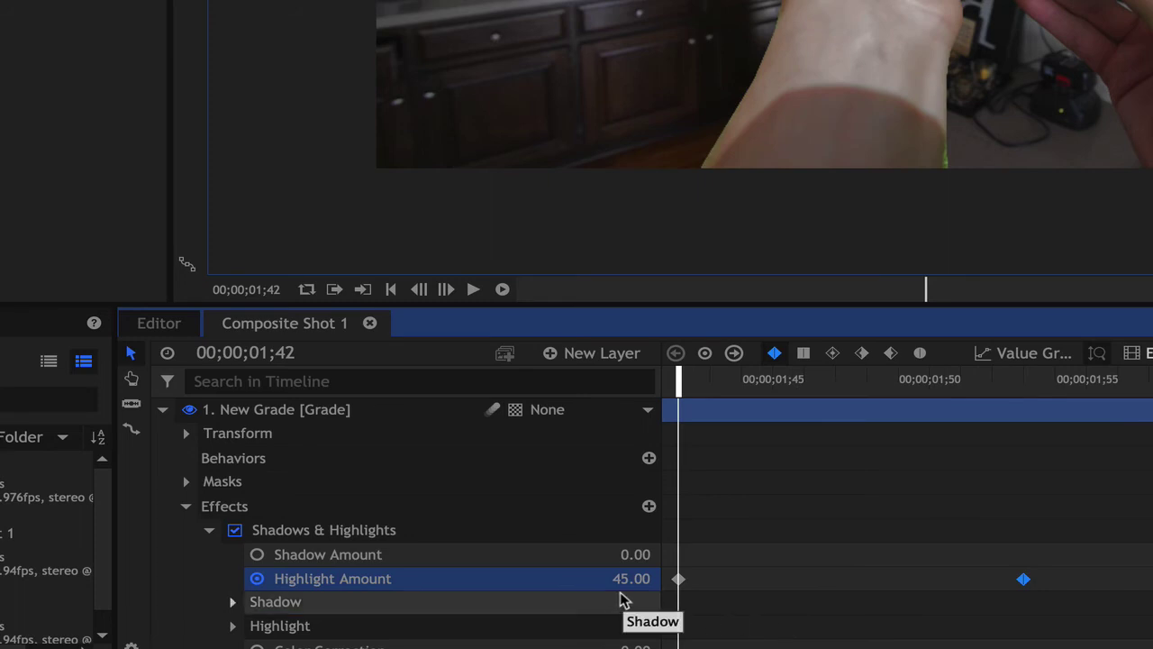
Step: Advance frame by frame from 00;00;01;42 to 00;00;01;52 to examine how the Highlight Amount fades on the arm
{"action": "key", "text": "Right"}
{"action": "key", "text": "Right"}
{"action": "key", "text": "Right"}
{"action": "key", "text": "Right"}
{"action": "key", "text": "Right"}
{"action": "key", "text": "Right"}
{"action": "key", "text": "Right"}
{"action": "key", "text": "Right"}
{"action": "key", "text": "Right"}
{"action": "key", "text": "Right"}
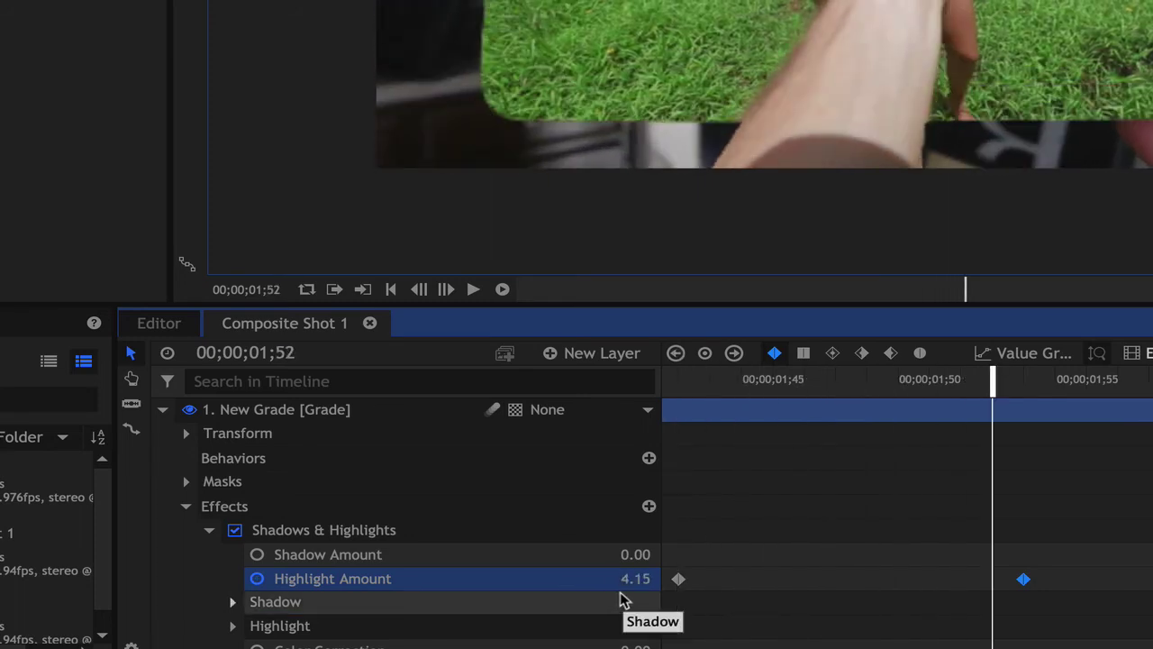
Step: Step back through the frames from 00;00;01;52 to about 00;00;01;46 to examine how the highlight correction increases on the arm
{"action": "key", "text": "Right"}
{"action": "key", "text": "Left"}
{"action": "key", "text": "Left"}
{"action": "key", "text": "Left"}
{"action": "key", "text": "Left"}
{"action": "key", "text": "Left"}
{"action": "key", "text": "Left"}
{"action": "key", "text": "Left"}
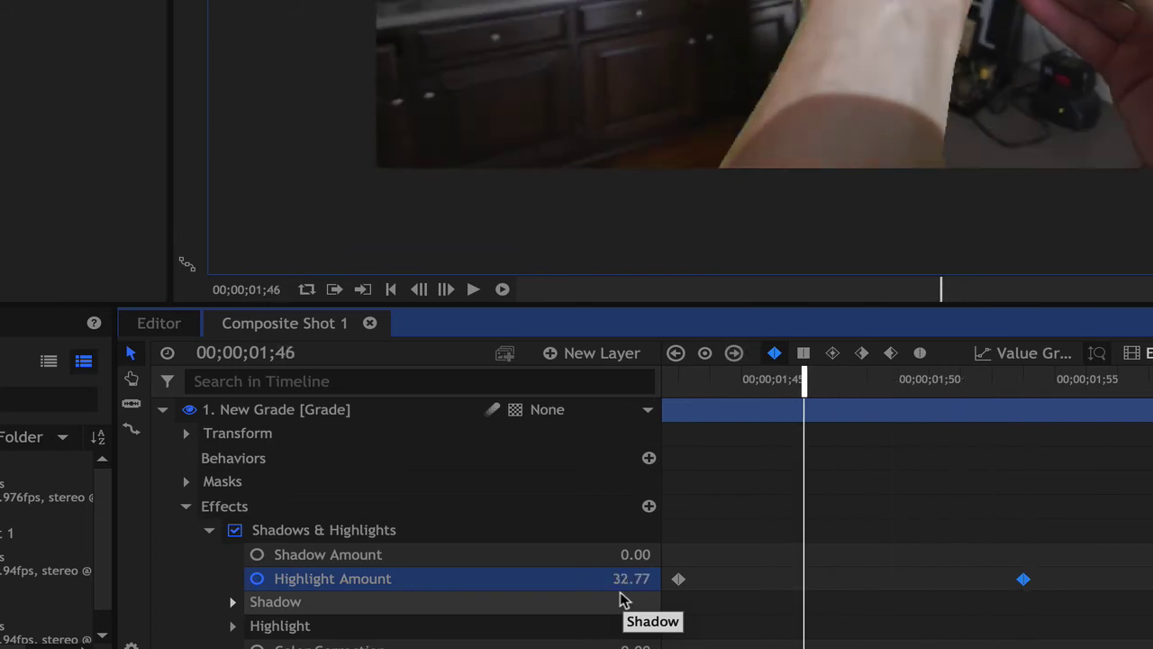
Step: Step back and forth near 00;00;01;46, ending at 00;00;01;48, to compare the arm's highlights against the card
{"action": "key", "text": "Right"}
{"action": "key", "text": "Right"}
{"action": "key", "text": "Right"}
{"action": "key", "text": "Left"}
{"action": "key", "text": "Left"}
{"action": "key", "text": "Left"}
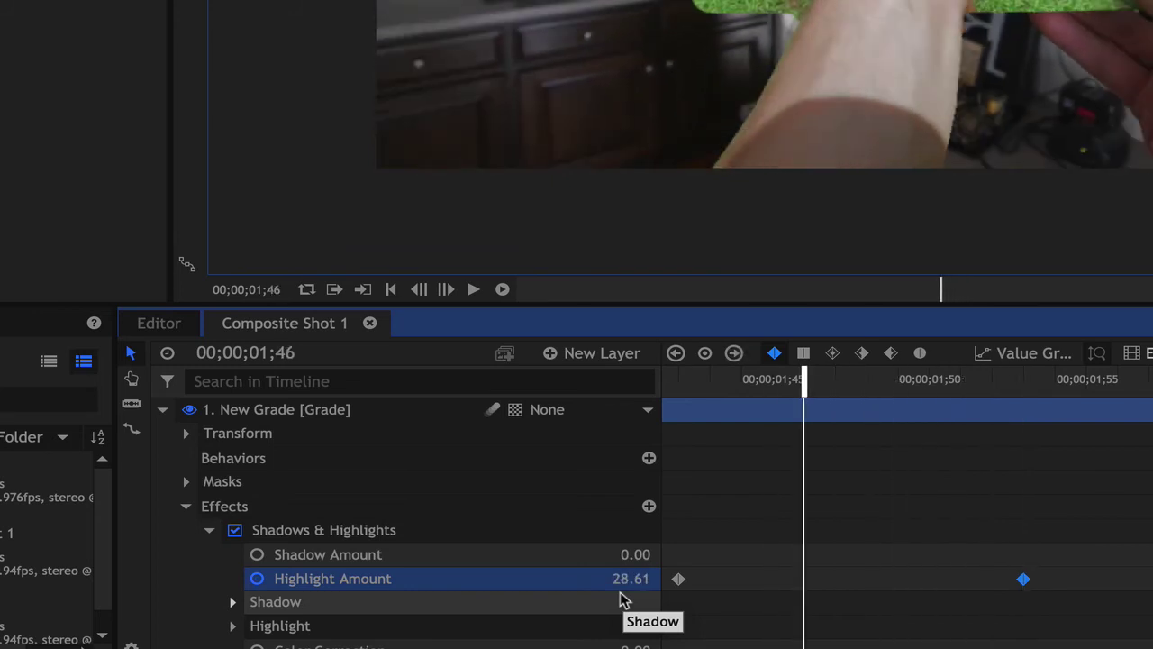
{"action": "key", "text": "Right"}
{"action": "key", "text": "Right"}
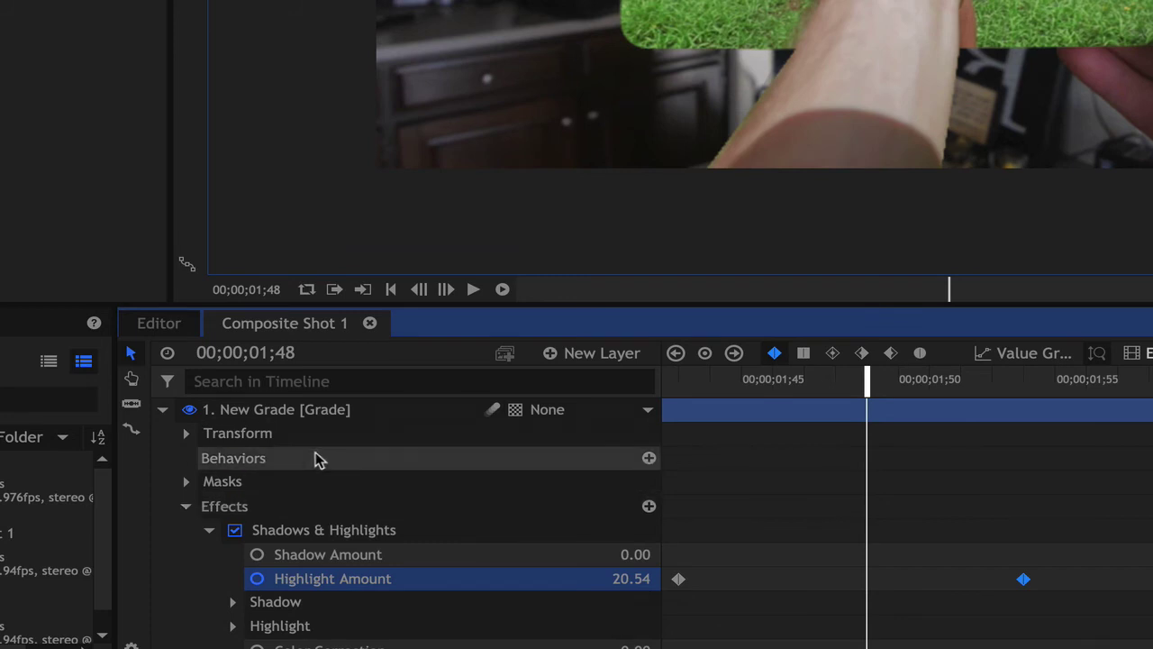
Step: Collapse the New Grade layer and open the card.MOV layer's properties
{"action": "left_click", "coordinate": [162, 410]}
{"action": "left_click", "coordinate": [243, 434]}
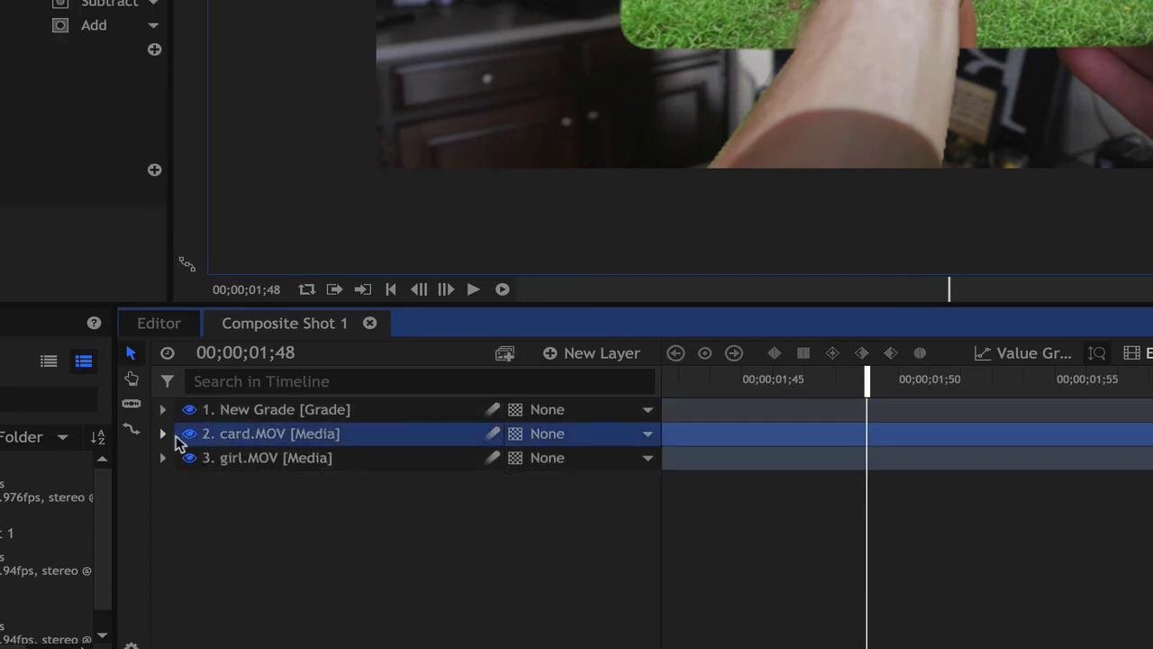
{"action": "left_click", "coordinate": [163, 434]}
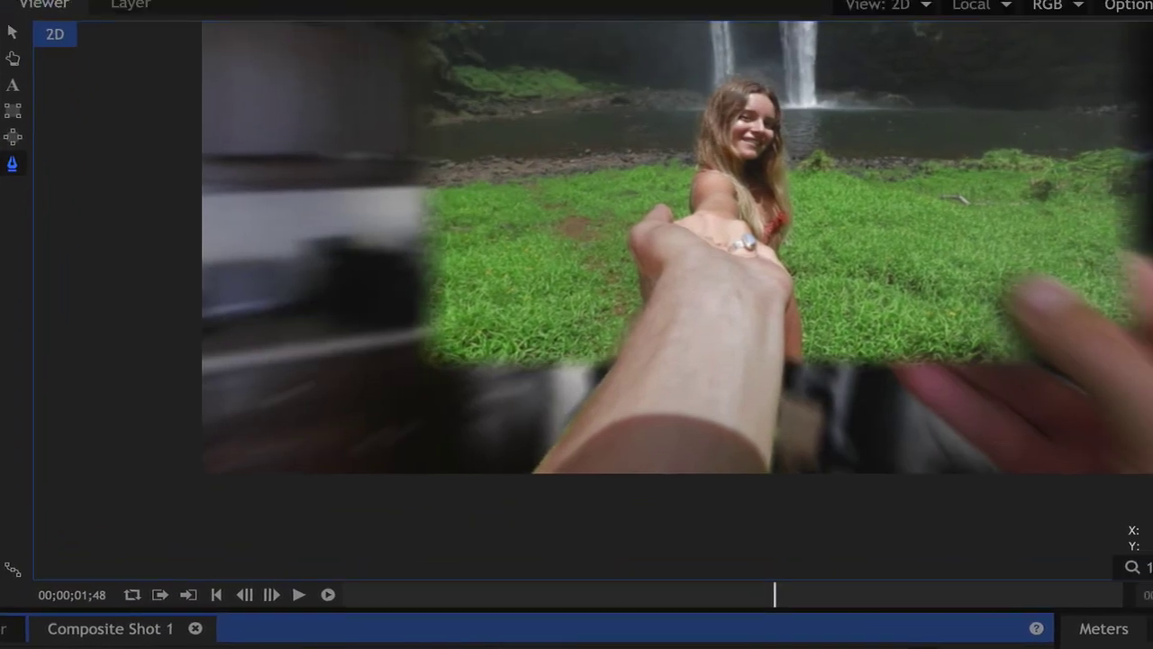
Step: Step back and forth between 00;00;01;45 and 00;00;01;50 to examine the motion blur on the moving card and its edges
{"action": "key", "text": "Left"}
{"action": "key", "text": "Left"}
{"action": "key", "text": "Left"}
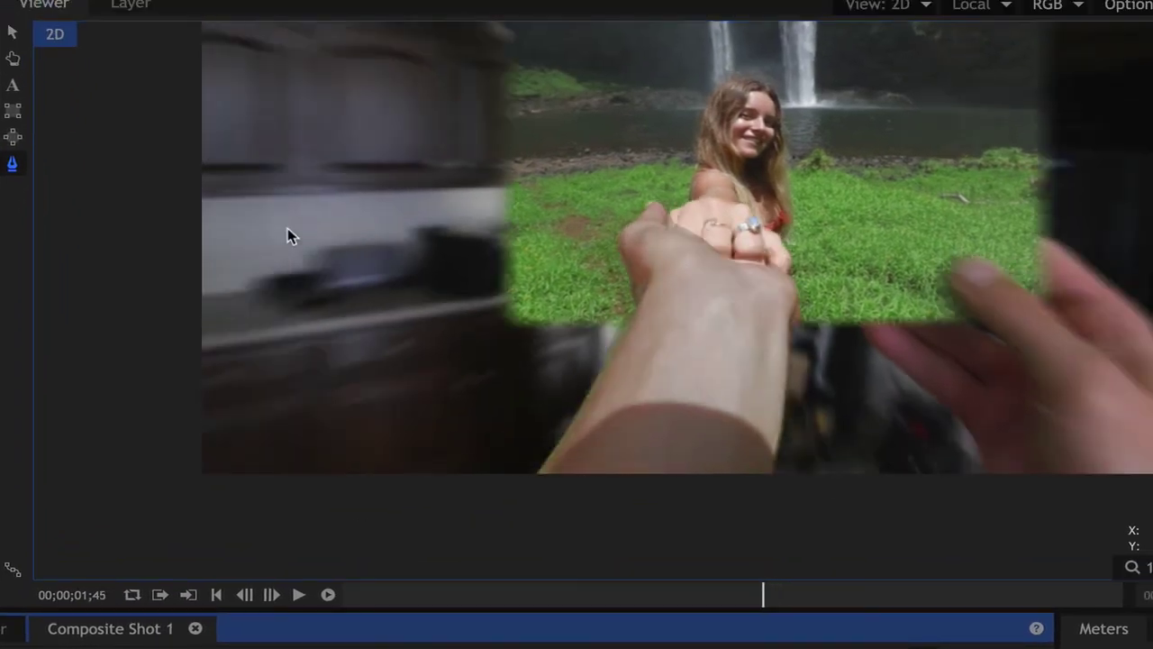
{"action": "key", "text": "Right"}
{"action": "key", "text": "Right"}
{"action": "key", "text": "Right"}
{"action": "key", "text": "Right"}
{"action": "key", "text": "Right"}
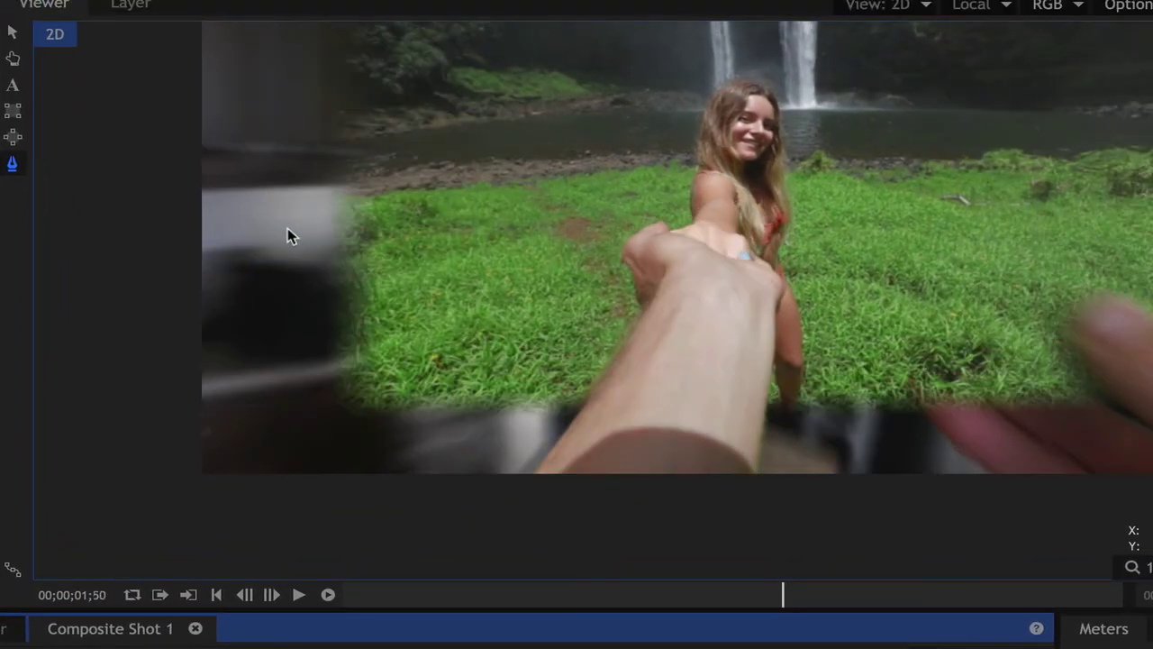
{"action": "key", "text": "Left"}
{"action": "key", "text": "Left"}
{"action": "key", "text": "Left"}
{"action": "key", "text": "Right"}
{"action": "key", "text": "Right"}
{"action": "key", "text": "Right"}
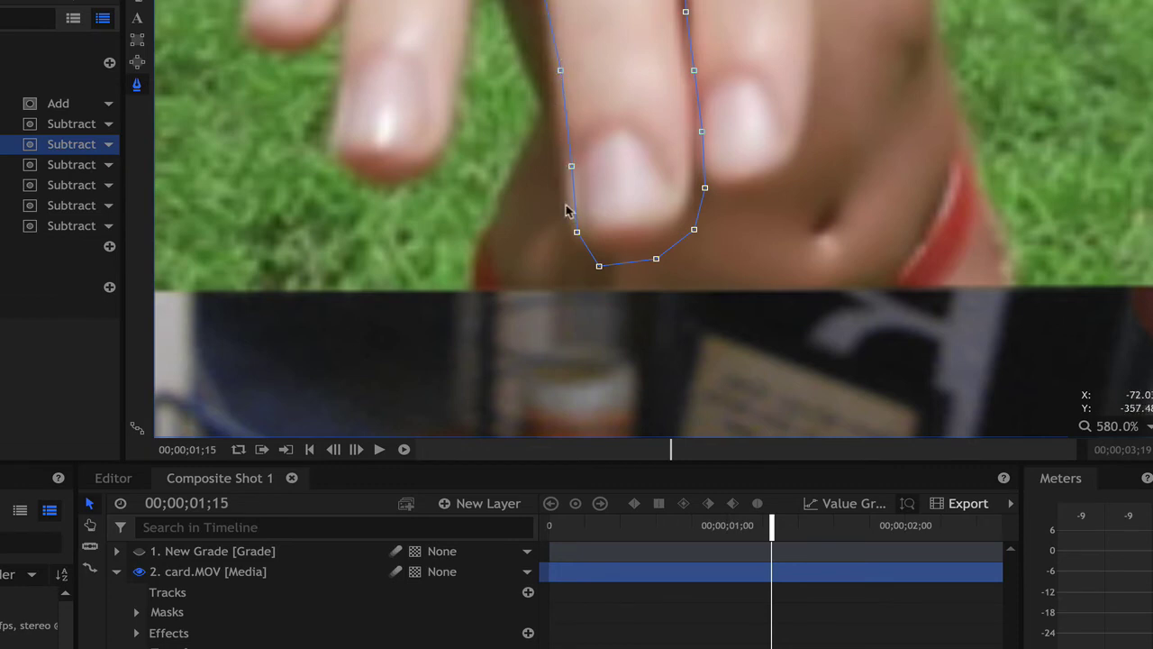
Step: Try rounding the mask below the middle fingertip by converting its lower point to a locked curve and adjusting the handles
{"action": "right_click", "coordinate": [655, 259]}
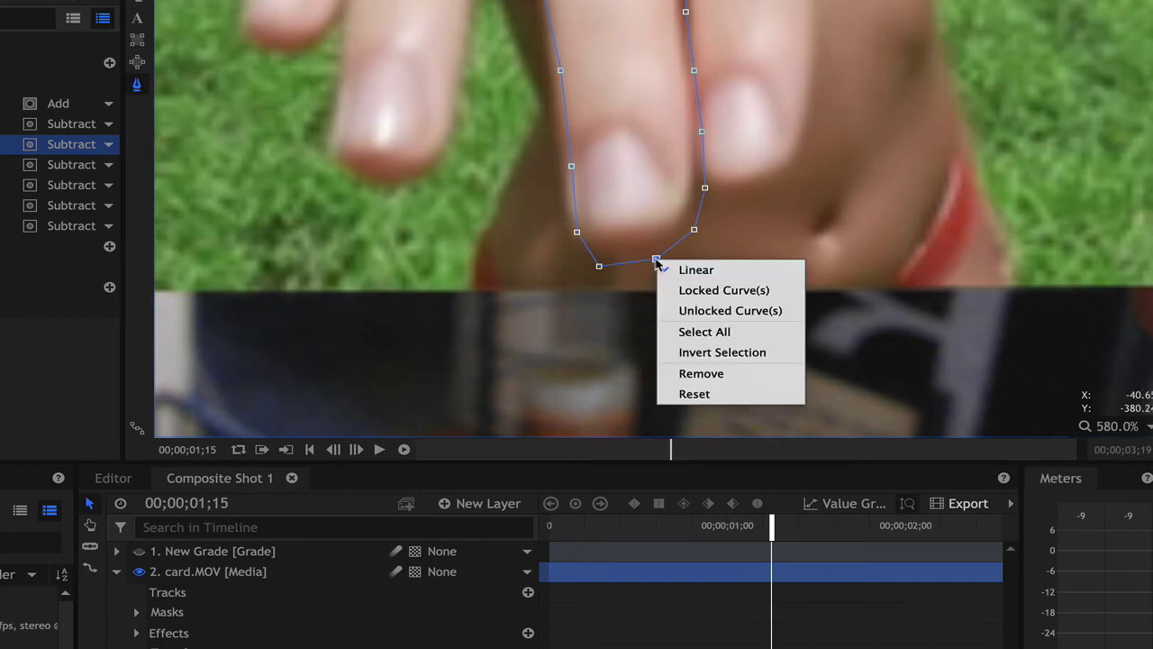
{"action": "left_click", "coordinate": [734, 290]}
{"action": "mouse_move", "coordinate": [675, 257]}
{"action": "left_mouse_down"}
{"action": "mouse_move", "coordinate": [694, 250]}
{"action": "mouse_move", "coordinate": [659, 274]}
{"action": "mouse_move", "coordinate": [698, 260]}
{"action": "left_mouse_up"}
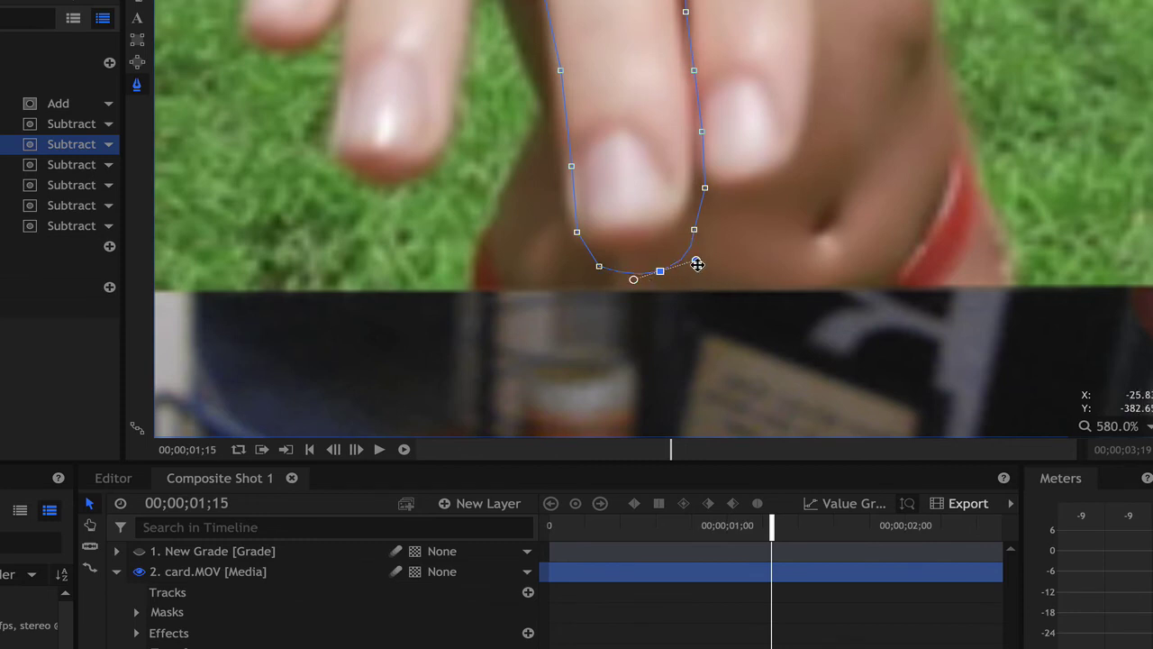
{"action": "left_click_drag", "start_coordinate": [698, 262], "coordinate": [692, 266]}
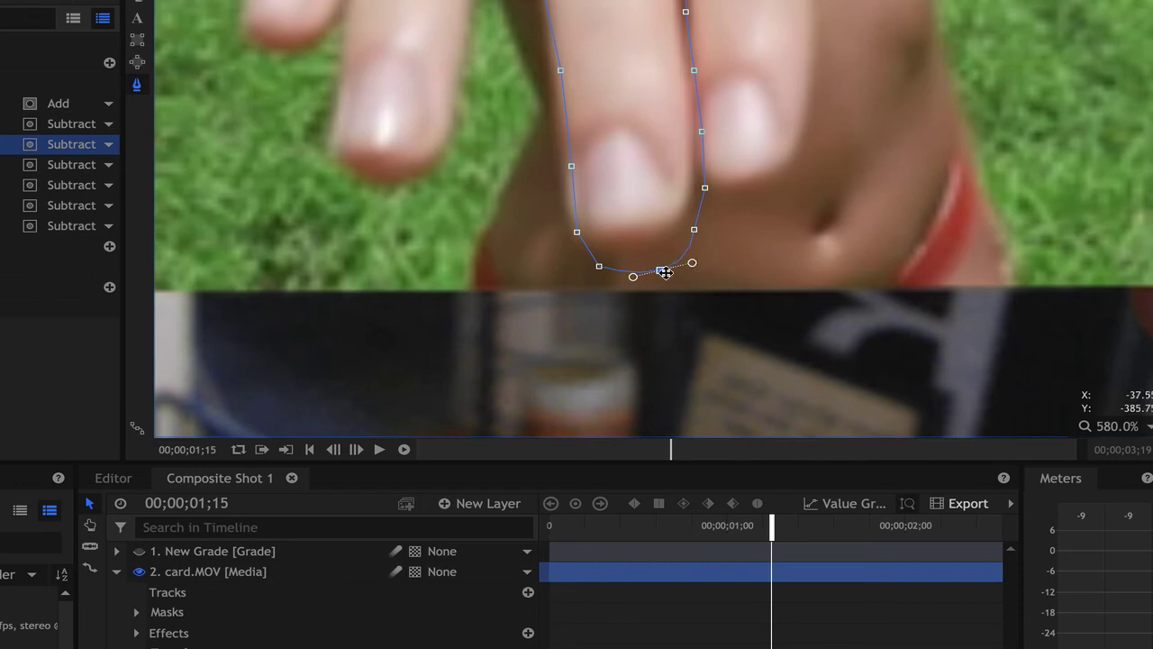
{"action": "scroll", "coordinate": [664, 272], "scroll_direction": "down", "scroll_amount": 4}
{"action": "scroll", "coordinate": [665, 276], "scroll_direction": "up", "scroll_amount": 2}
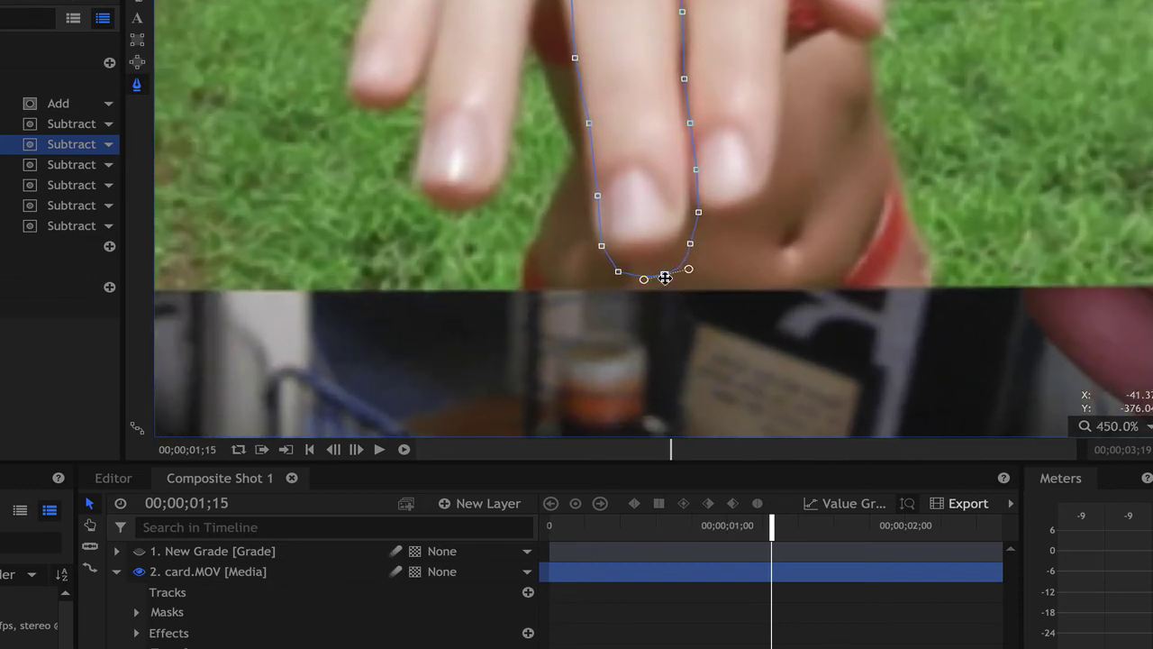
{"action": "scroll", "coordinate": [665, 277], "scroll_direction": "up", "scroll_amount": 1}
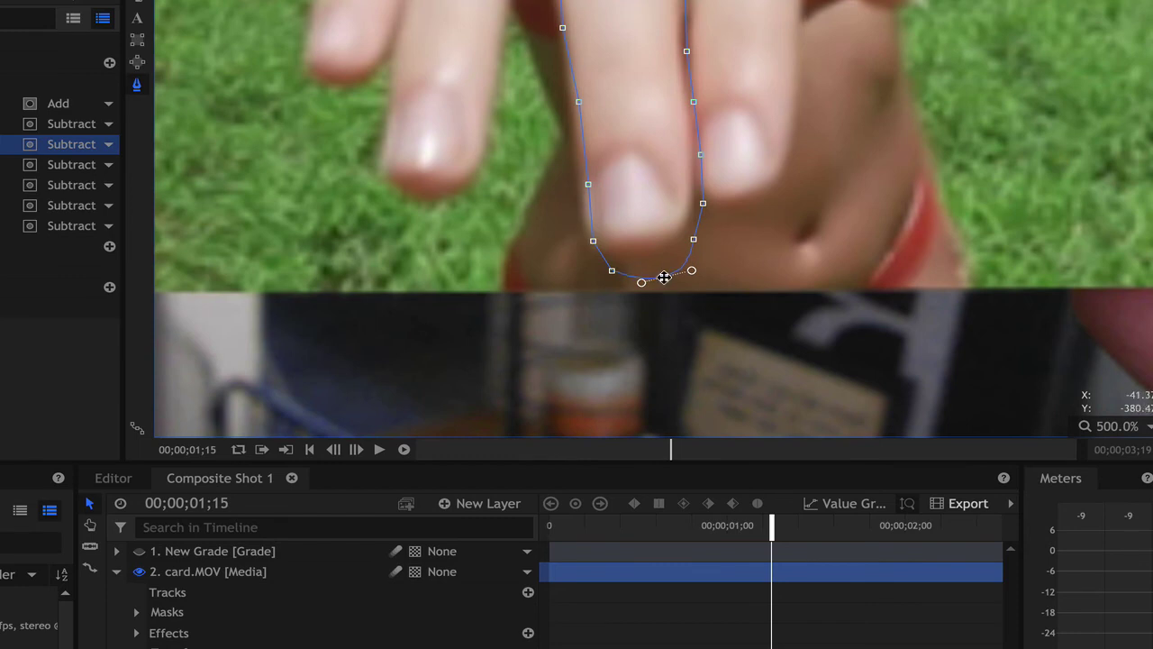
{"action": "mouse_move", "coordinate": [693, 272]}
{"action": "left_mouse_down"}
{"action": "mouse_move", "coordinate": [757, 301]}
{"action": "mouse_move", "coordinate": [772, 381]}
{"action": "mouse_move", "coordinate": [813, 435]}
{"action": "mouse_move", "coordinate": [697, 272]}
{"action": "left_mouse_up"}
{"action": "scroll", "coordinate": [664, 291], "scroll_direction": "up", "scroll_amount": 3}
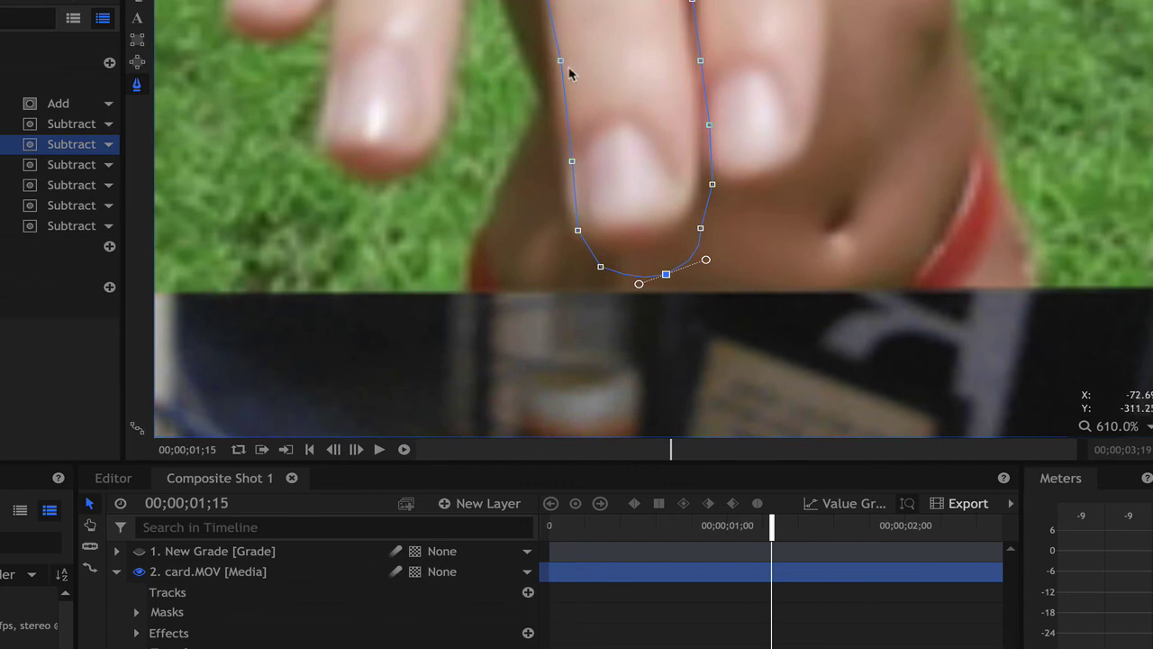
Step: Return the mask's curved point below the middle fingertip to Linear and move it slightly closer to the finger
{"action": "right_click", "coordinate": [665, 272]}
{"action": "left_click", "coordinate": [702, 277]}
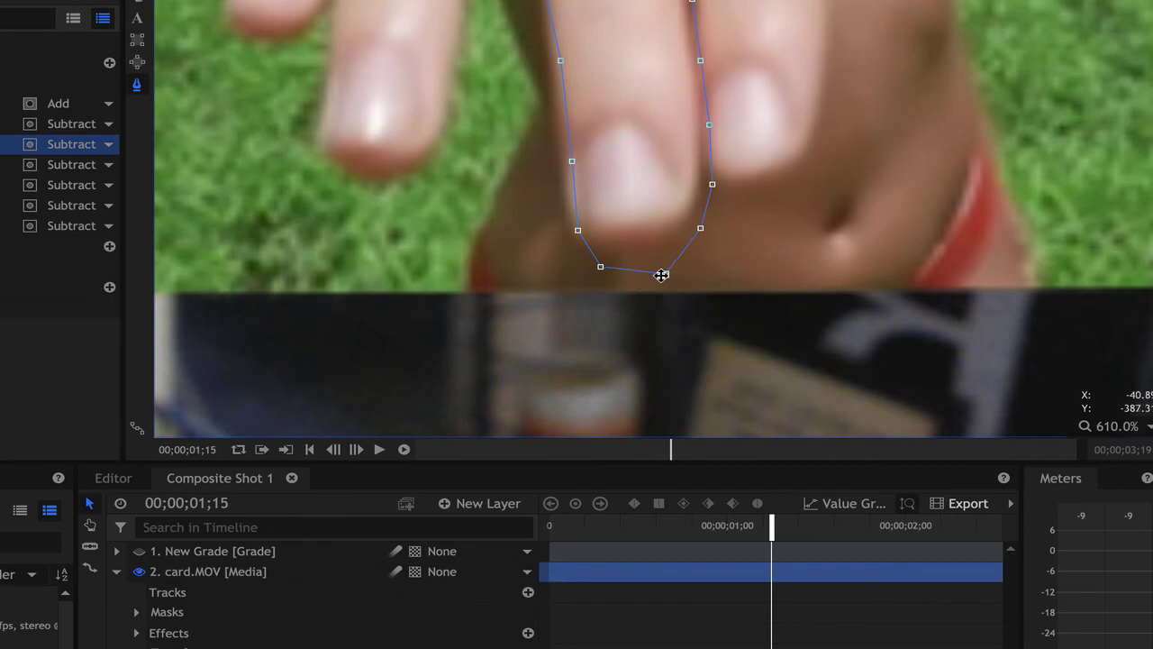
{"action": "left_click_drag", "start_coordinate": [662, 275], "coordinate": [598, 262]}
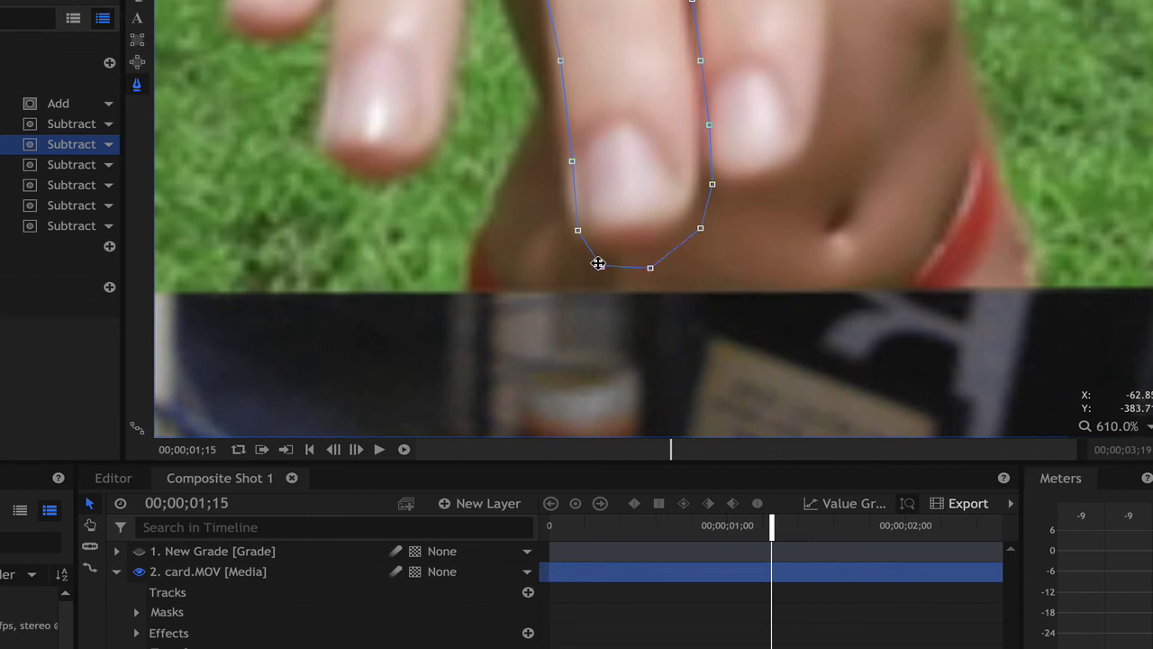
{"action": "left_click", "coordinate": [650, 268]}
{"action": "left_click", "coordinate": [674, 248]}
{"action": "scroll", "coordinate": [606, 190], "scroll_direction": "down", "scroll_amount": 2}
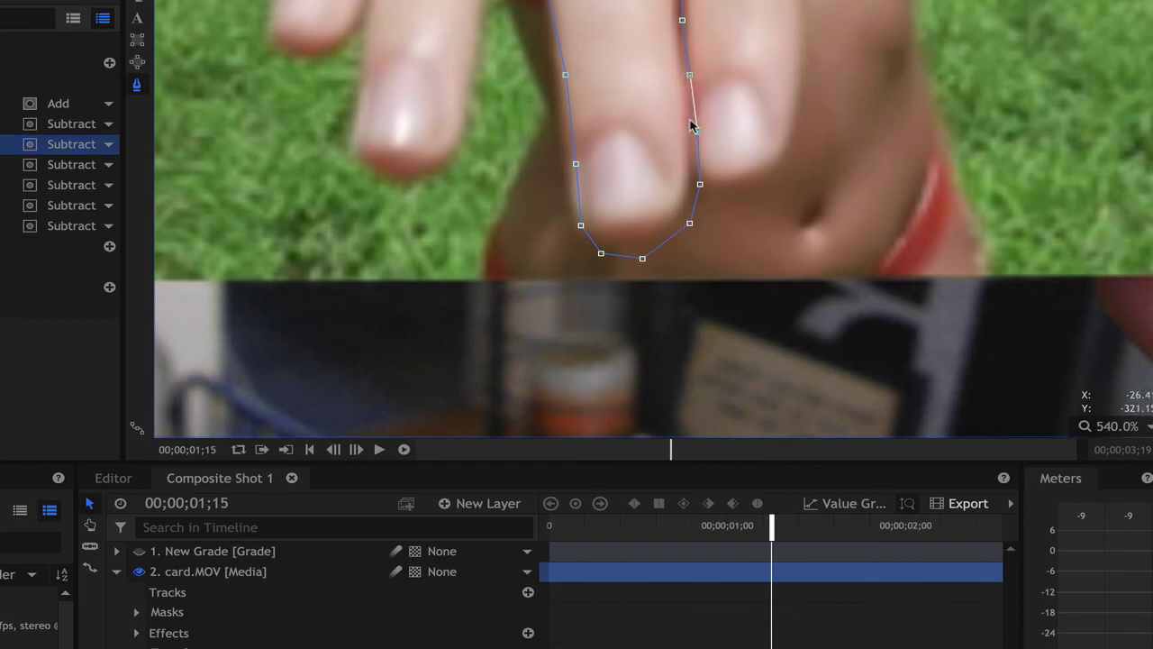
{"action": "left_click", "coordinate": [695, 130]}
{"action": "scroll", "coordinate": [645, 276], "scroll_direction": "down", "scroll_amount": 2}
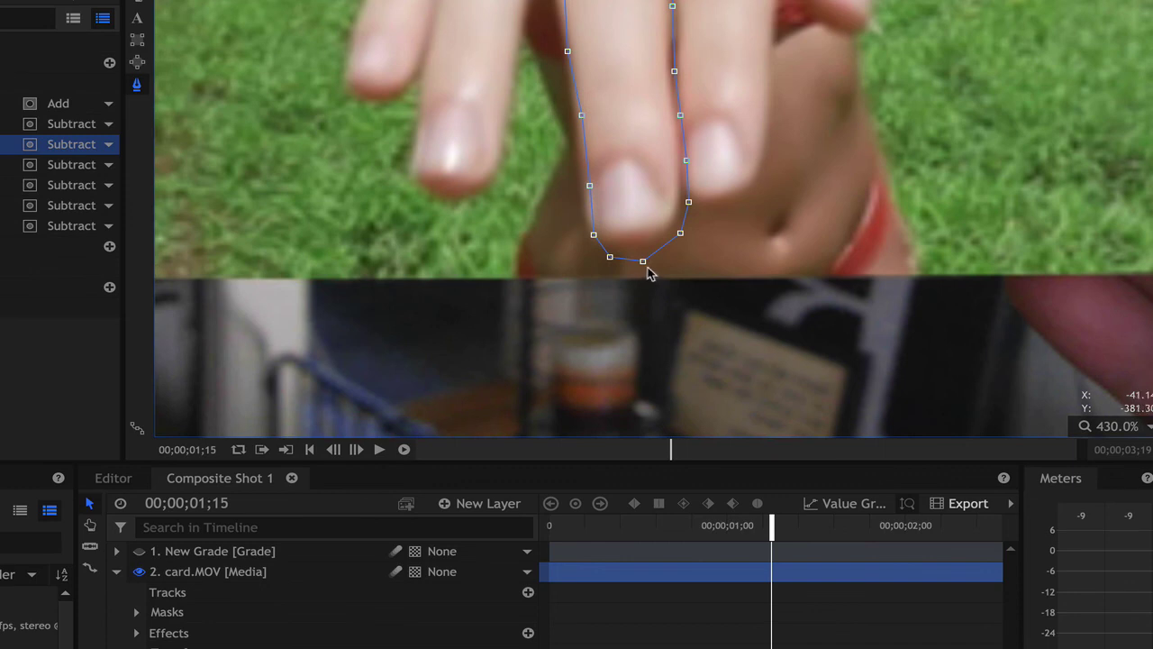
{"action": "scroll", "coordinate": [649, 272], "scroll_direction": "down", "scroll_amount": 2}
{"action": "scroll", "coordinate": [656, 271], "scroll_direction": "up", "scroll_amount": 3}
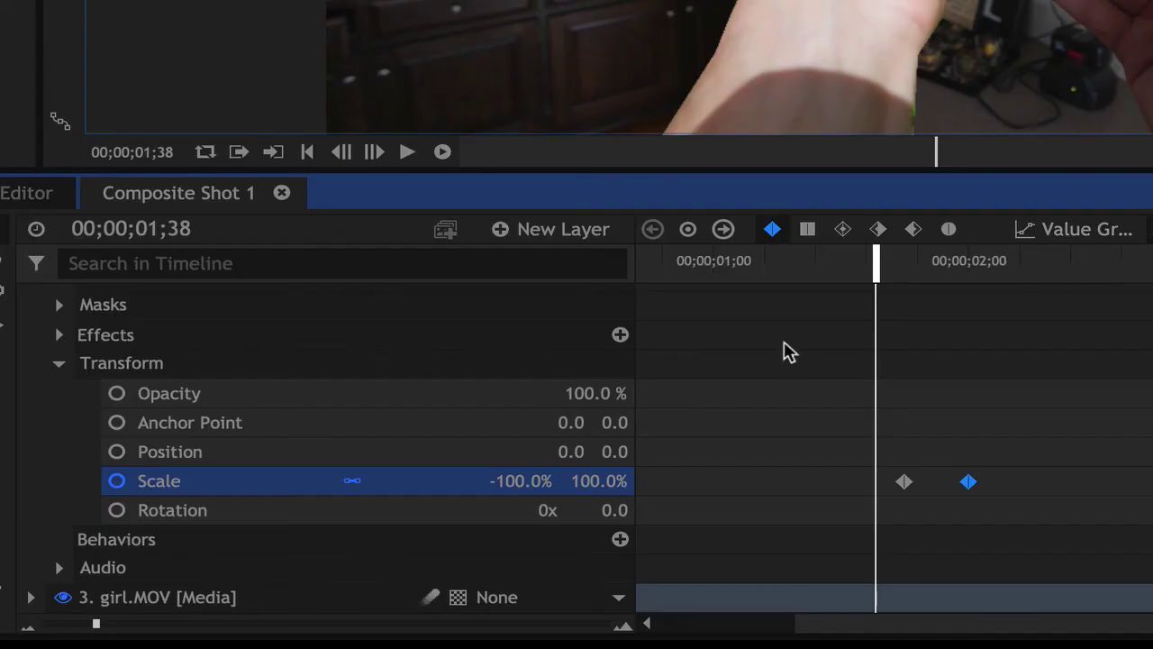
Step: Scrub the playhead forward from 00;00;01;38 to 00;00;01;55 to examine how the card.MOV Scale keyframes enlarge the composite
{"action": "scroll", "coordinate": [234, 391], "scroll_direction": "up", "scroll_amount": 2}
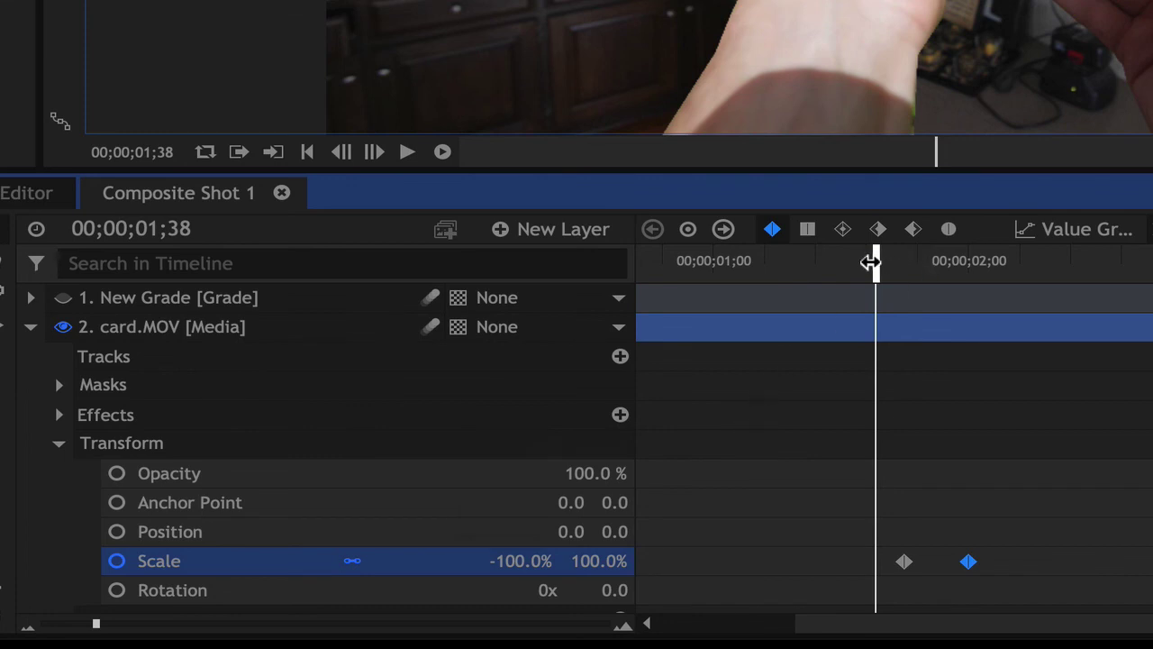
{"action": "scroll", "coordinate": [905, 369], "scroll_direction": "down", "scroll_amount": 3}
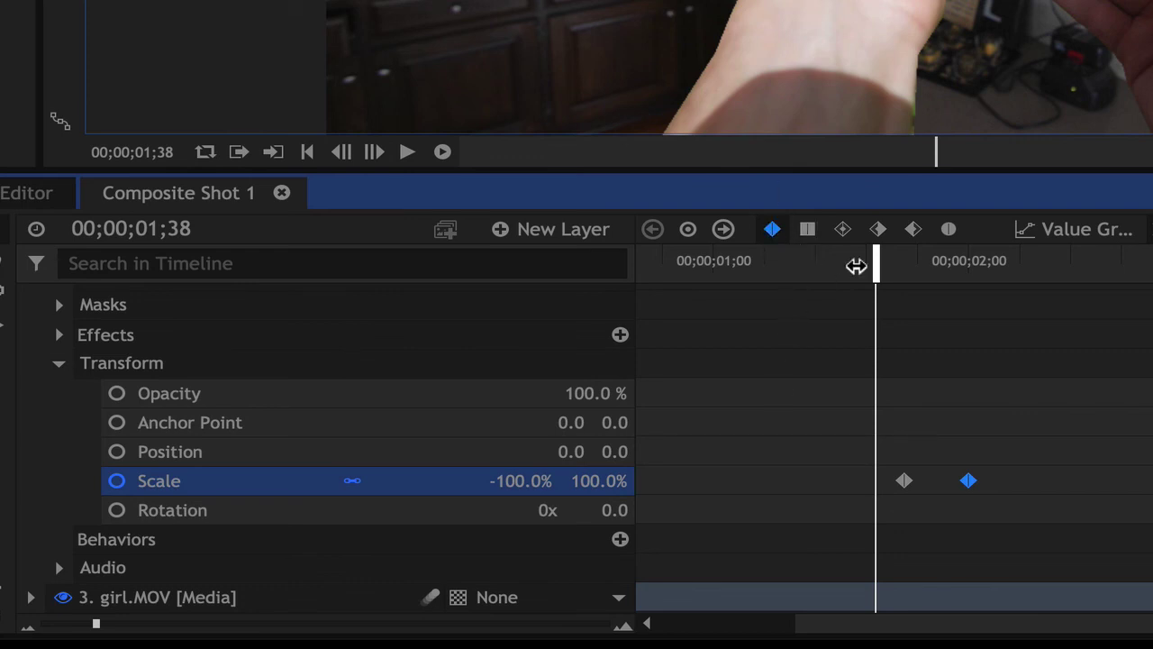
{"action": "mouse_move", "coordinate": [879, 261]}
{"action": "left_mouse_down"}
{"action": "mouse_move", "coordinate": [991, 274]}
{"action": "mouse_move", "coordinate": [895, 270]}
{"action": "left_mouse_up"}
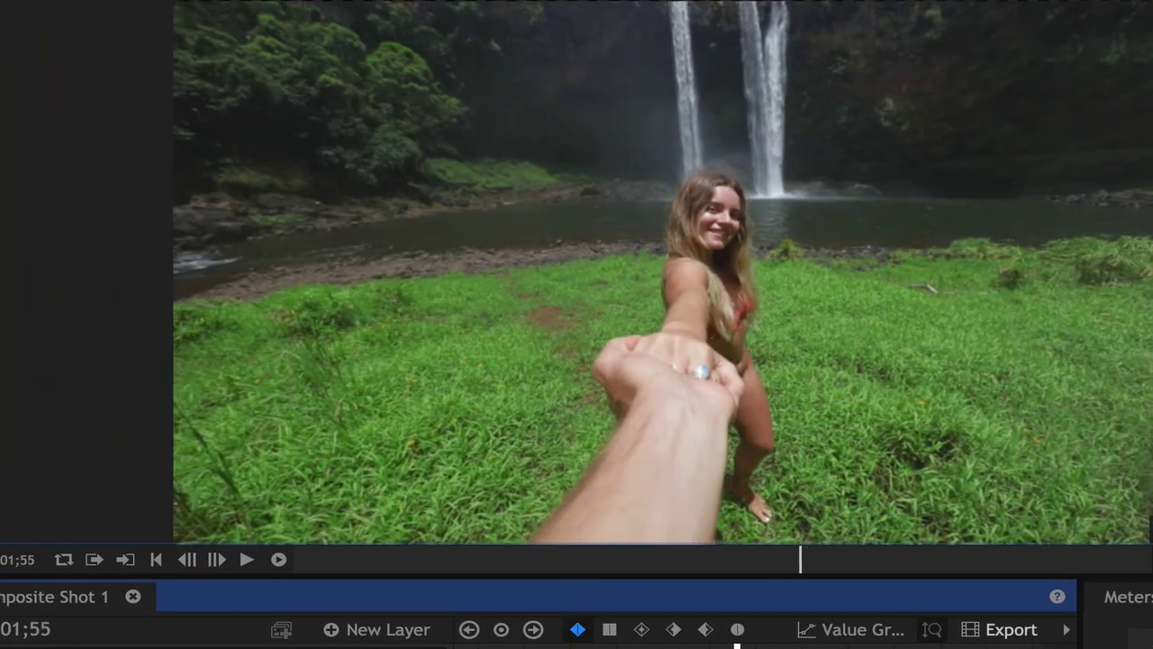